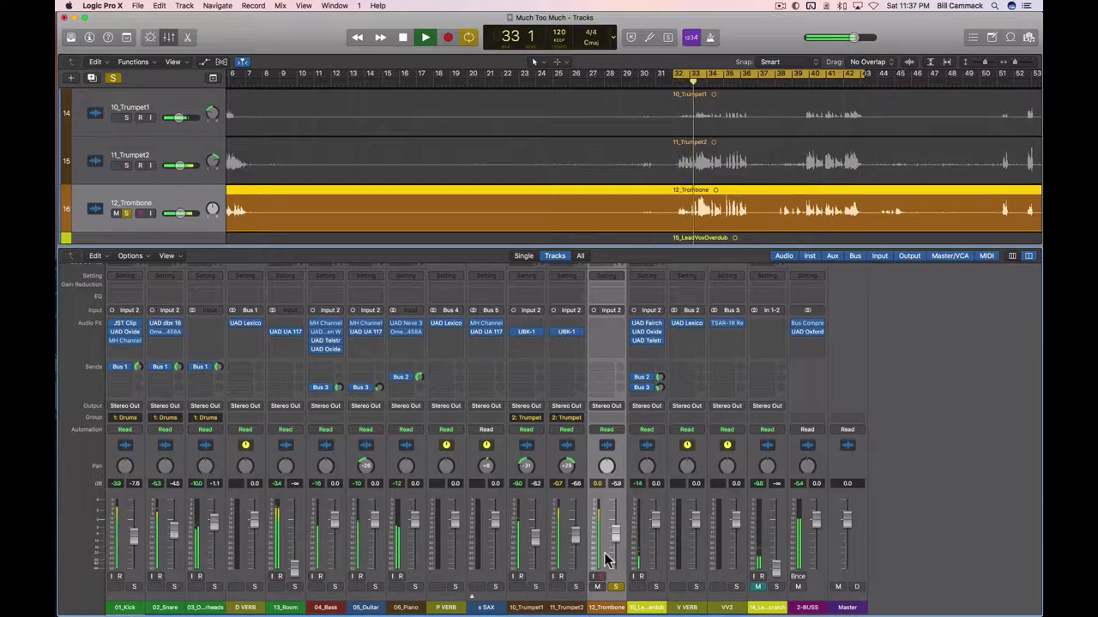
Solo the 11_Trumpet2, 10_Trumpet1 and s SAX channels alongside the trombone
left_click(576, 587)
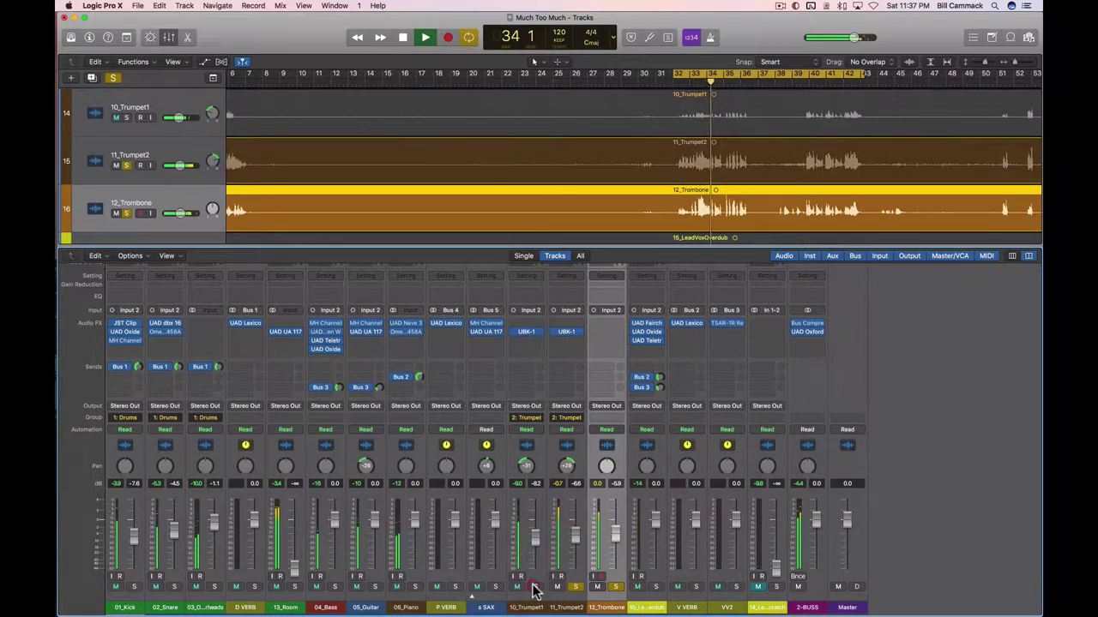
left_click(535, 586)
left_click(495, 587)
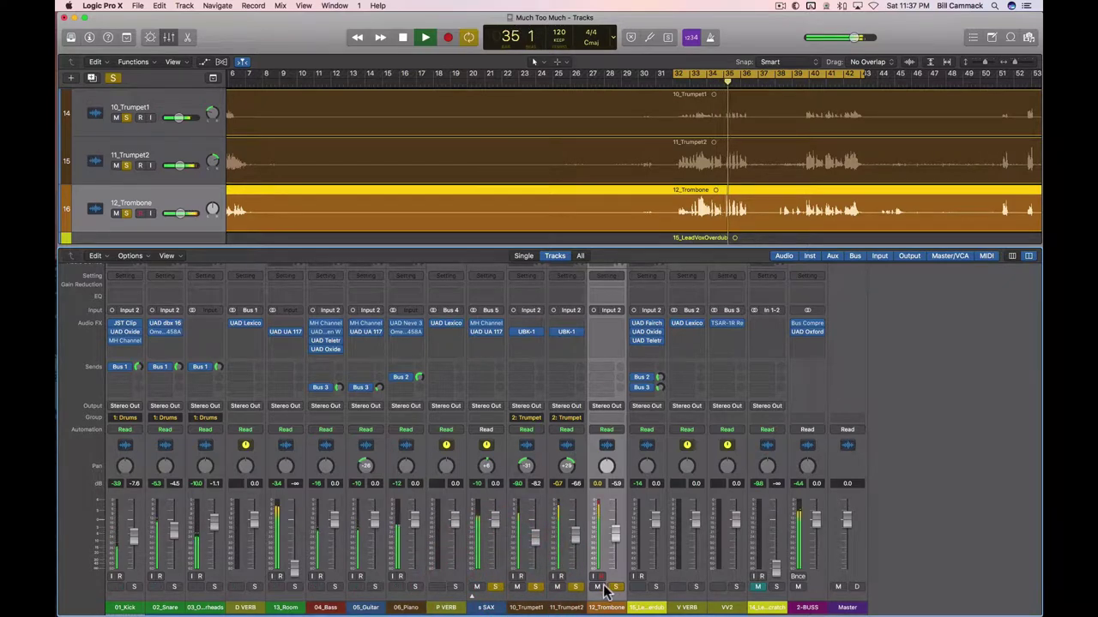
Pan the 12_Trombone channel to -41 and set its volume to 0.0 dB
left_click_drag(605, 463, 612, 514)
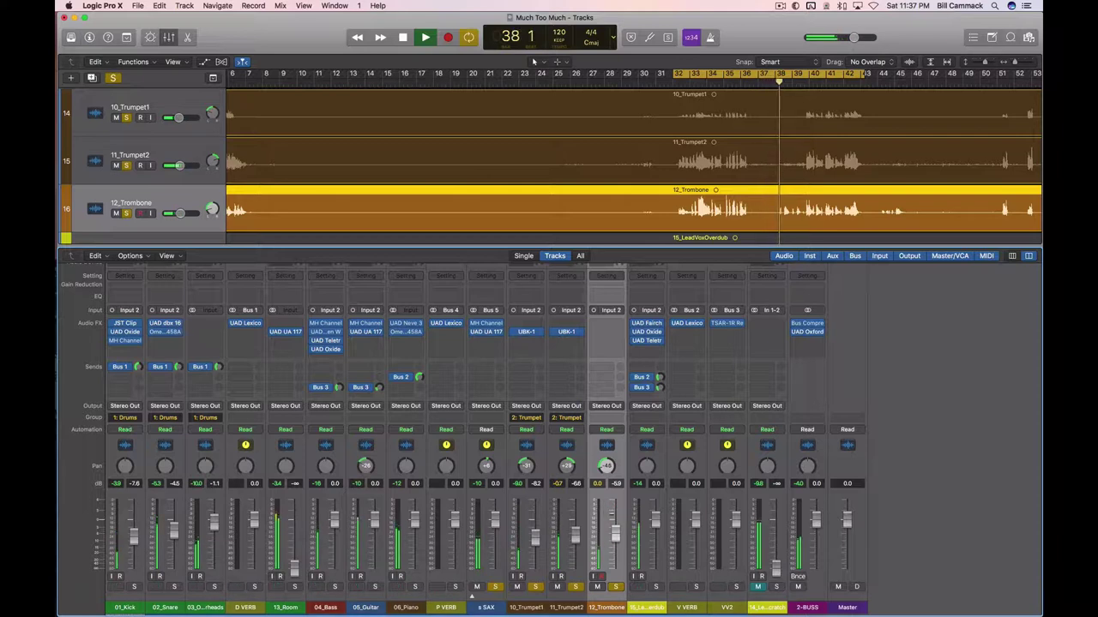
left_click(611, 514)
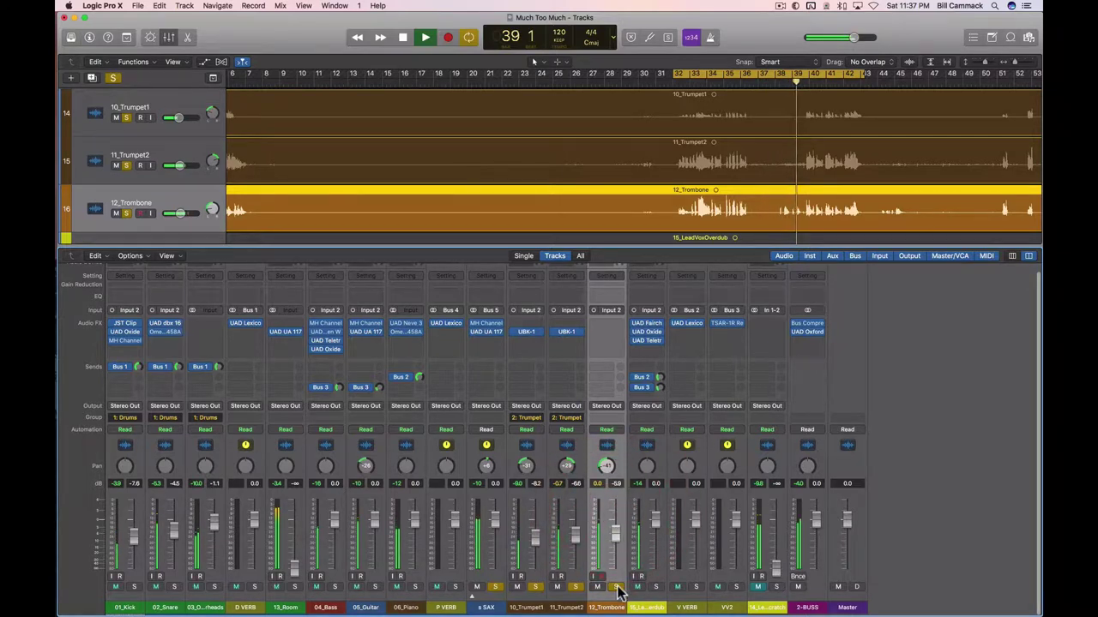
left_click(612, 527)
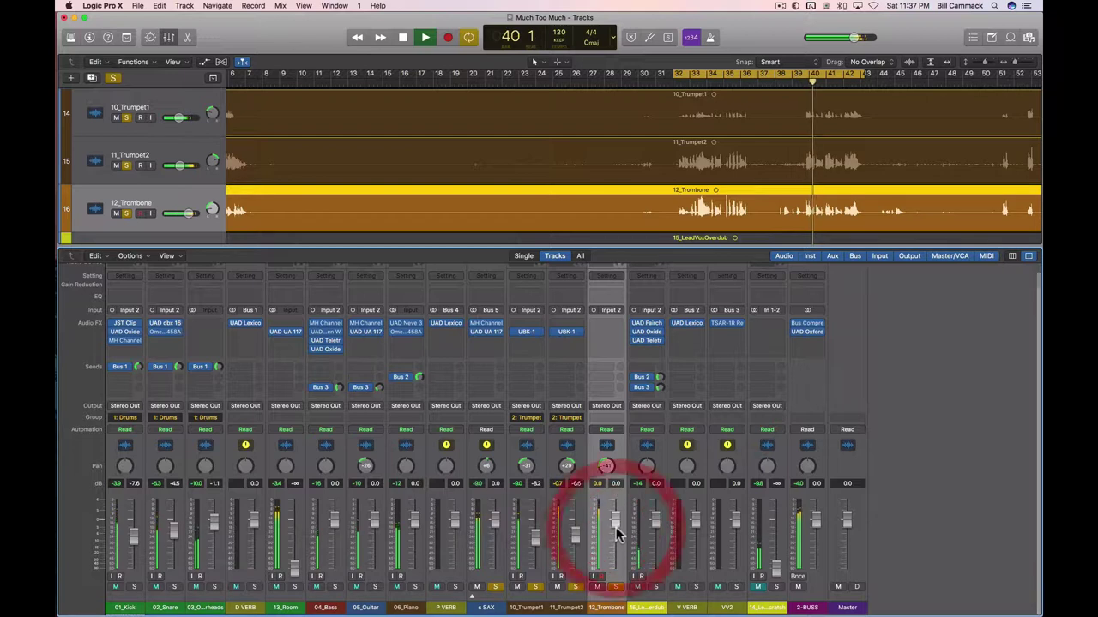
Refine the 12_Trombone channel's pan to -37 and save the project
left_click(605, 467)
left_click_drag(605, 467, 604, 464)
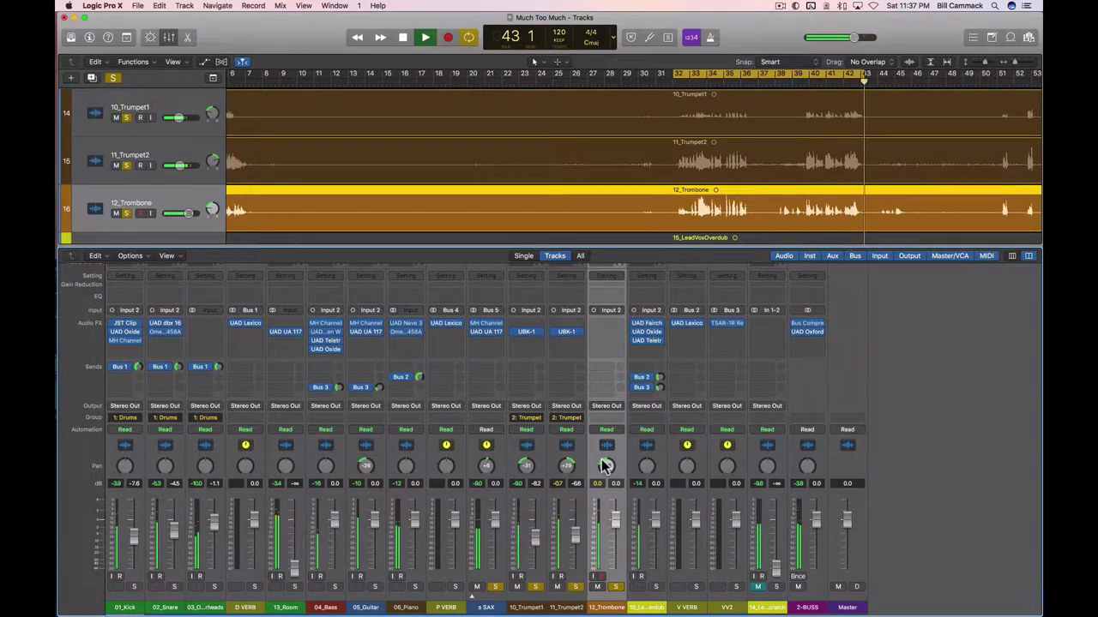
left_click(606, 466)
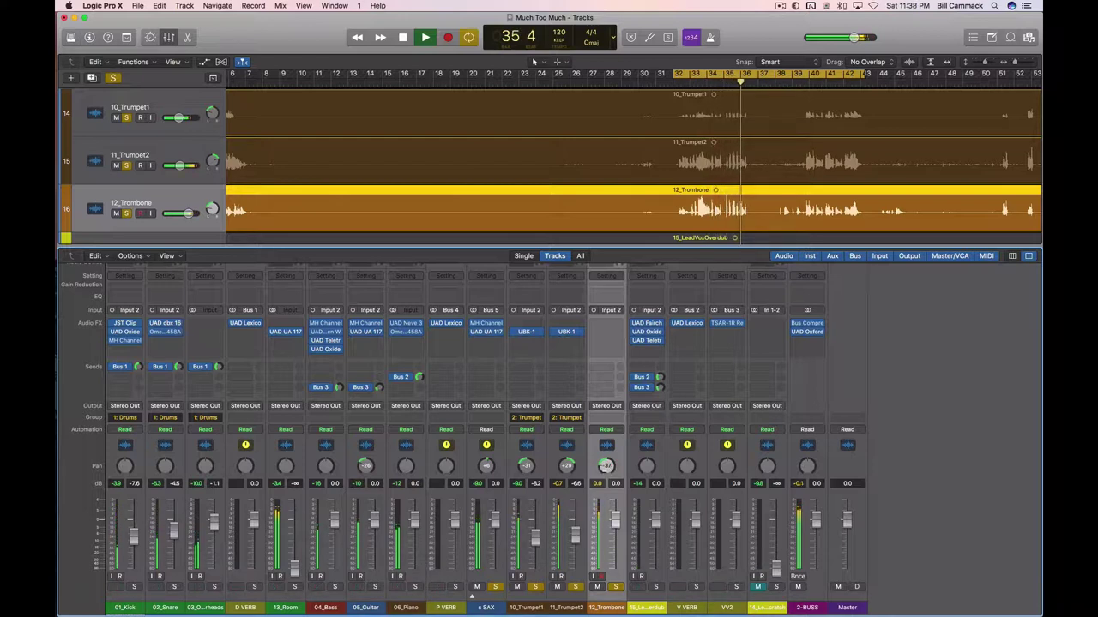
left_click(604, 463)
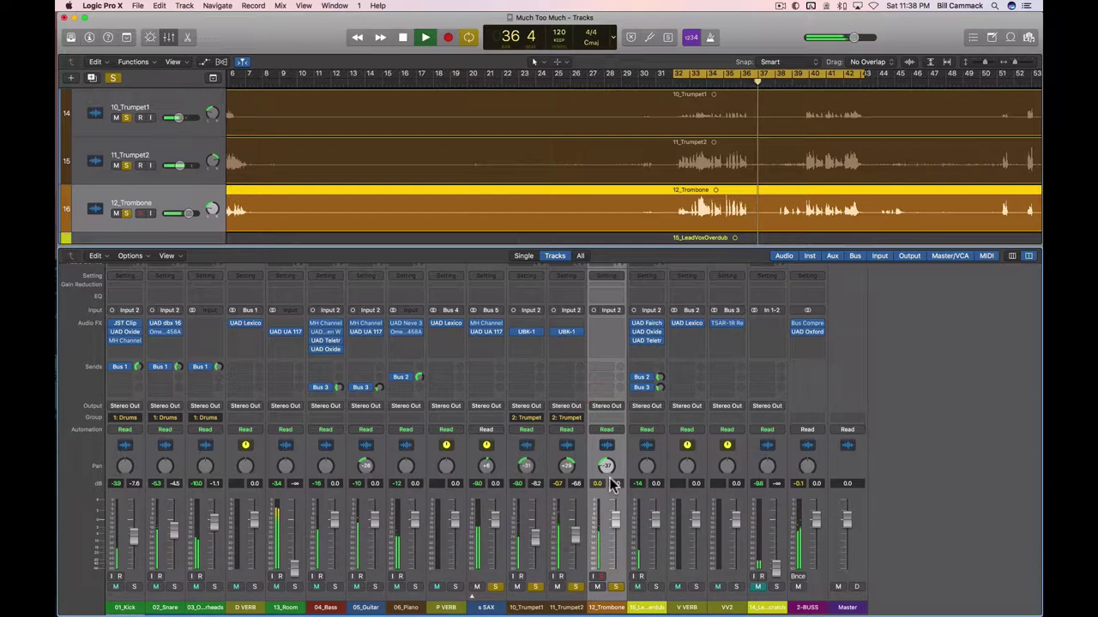
key("super+s")
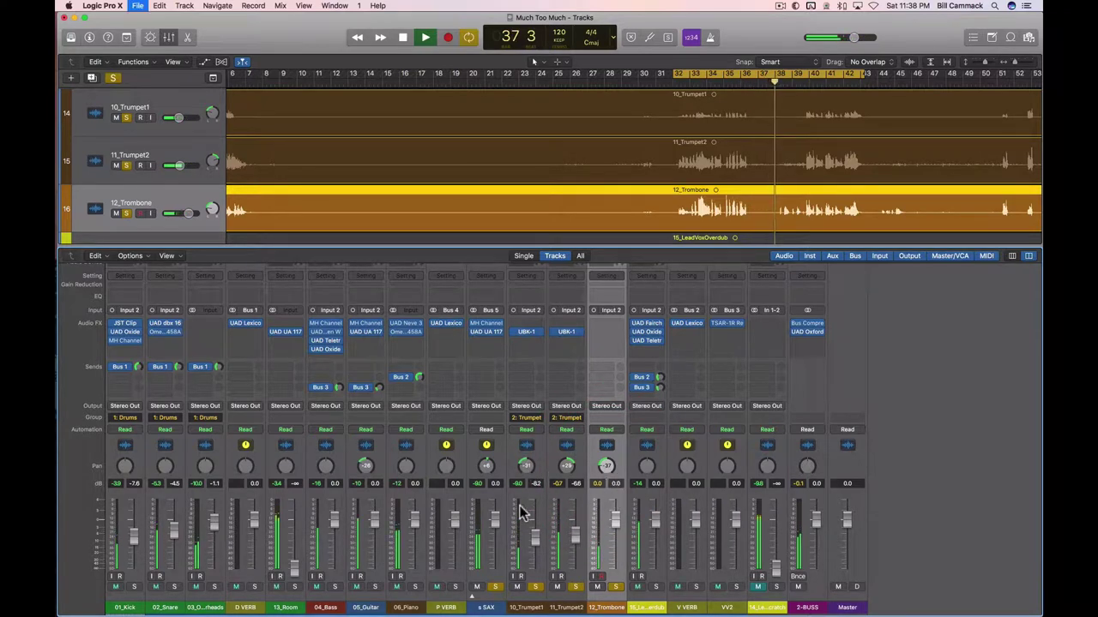
Solo 05_Guitar together with the horns, pan it to -21 and stop playback
left_click(376, 587)
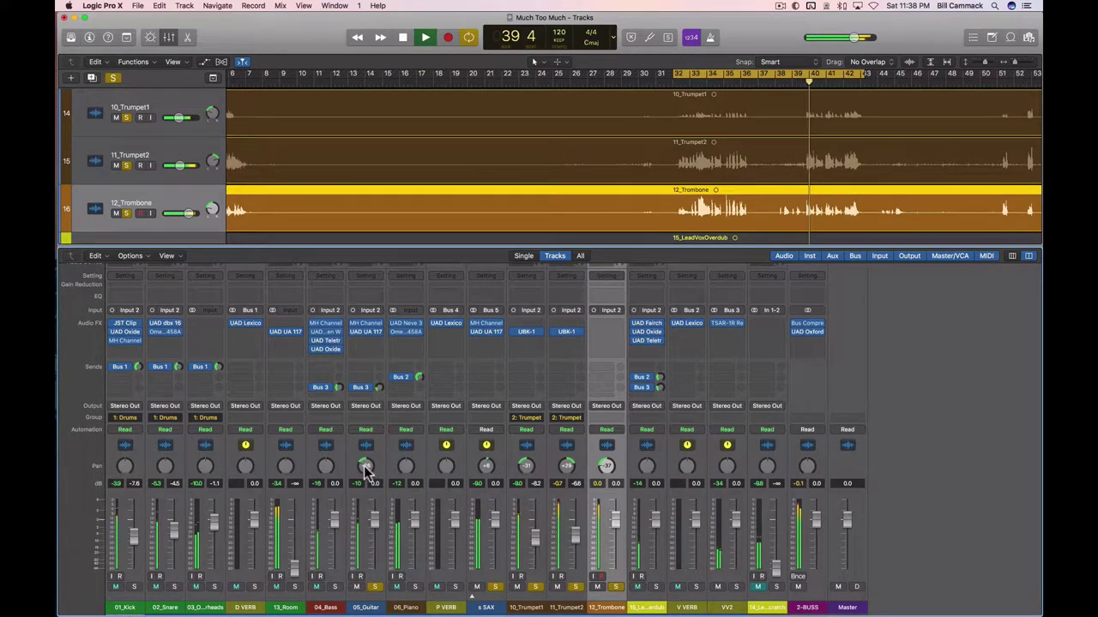
left_click_drag(365, 469, 364, 468)
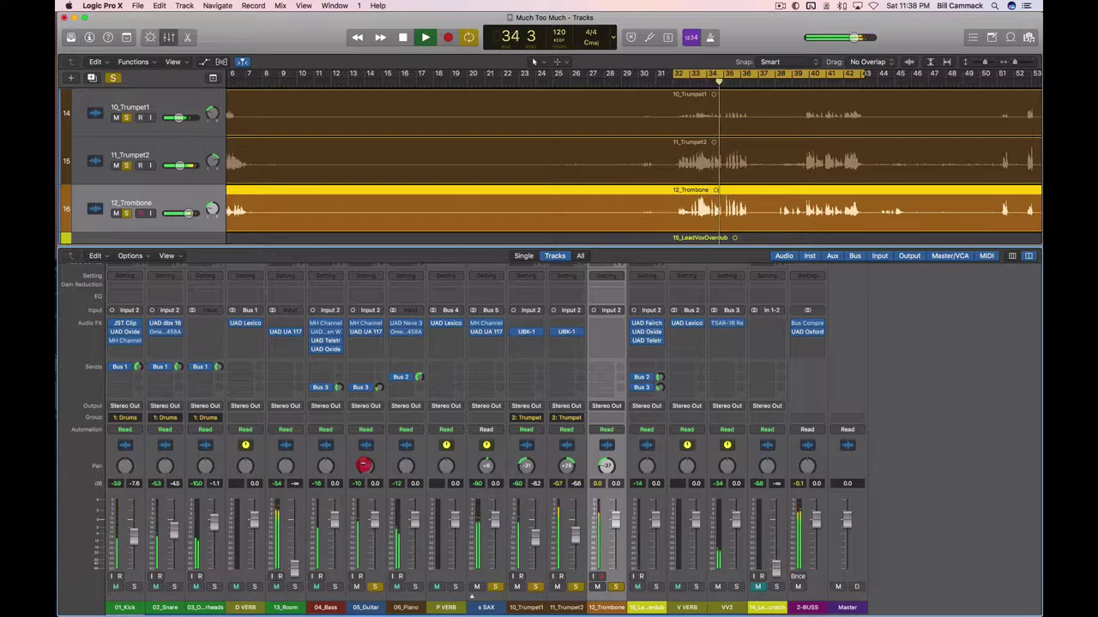
left_click_drag(365, 468, 365, 468)
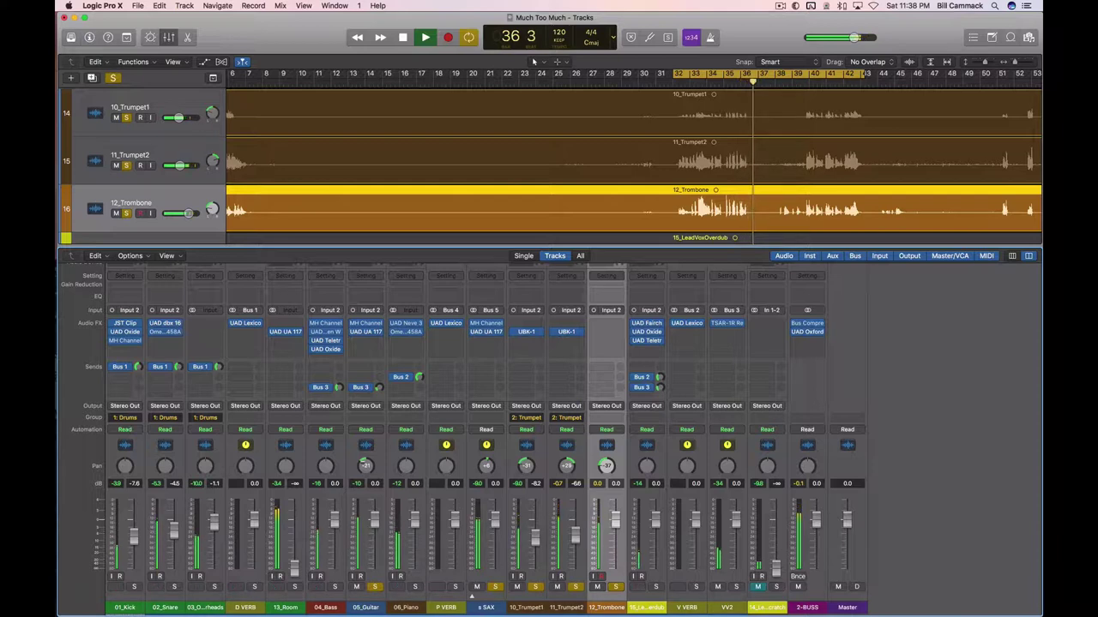
left_click(365, 466)
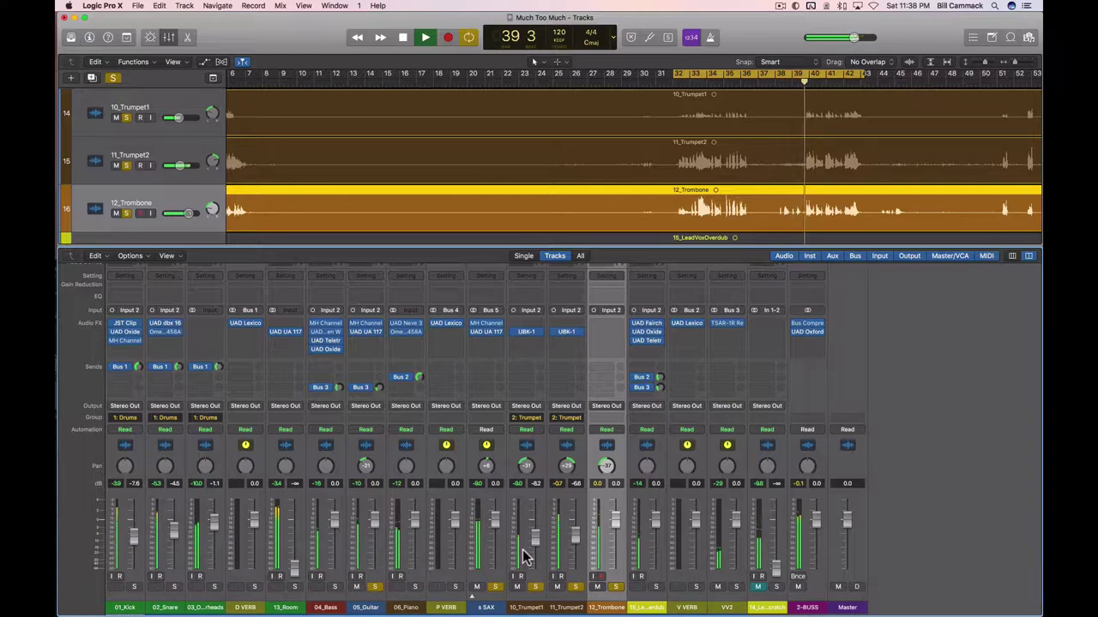
key("space")
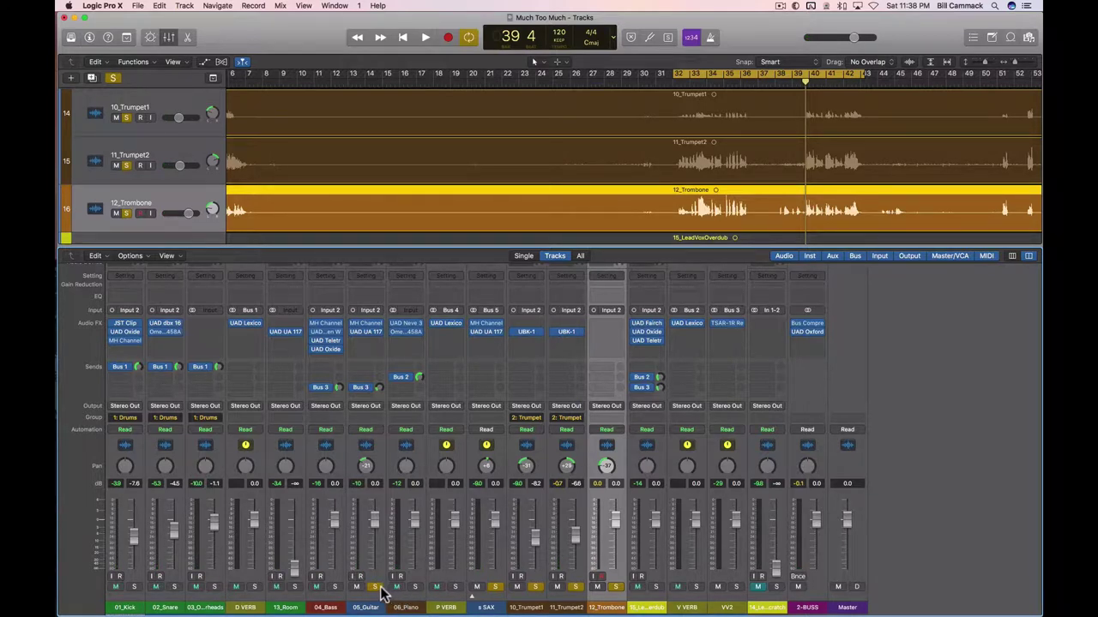
Make 05_Guitar the only soloed channel and enlarge the track rows to show the guitar's waveform
left_click(375, 588, "alt")
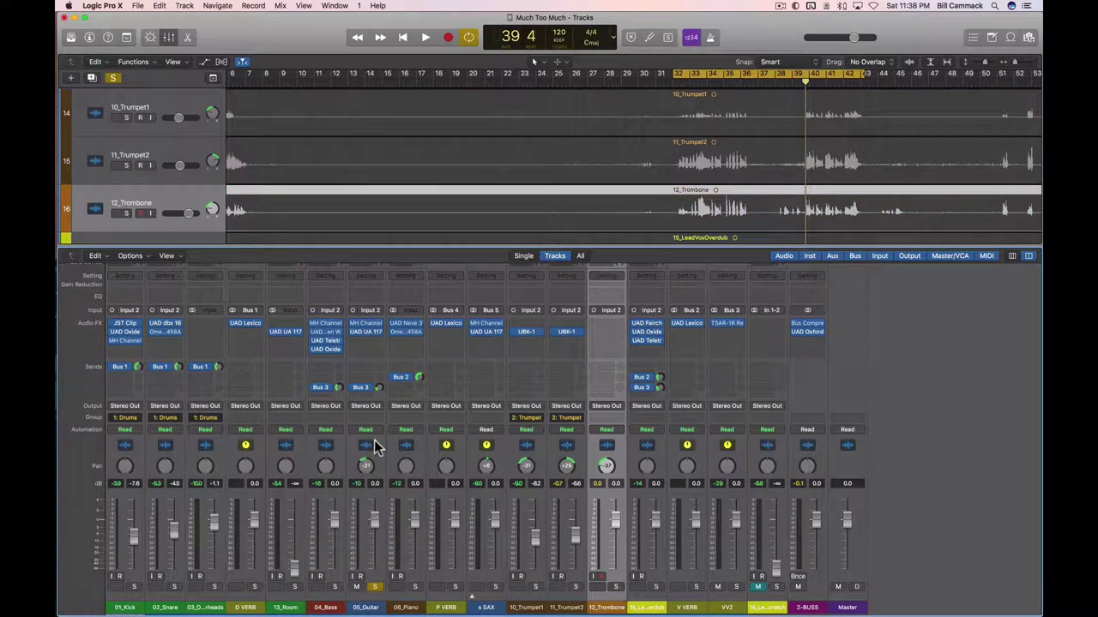
scroll(608, 193, "up", 10)
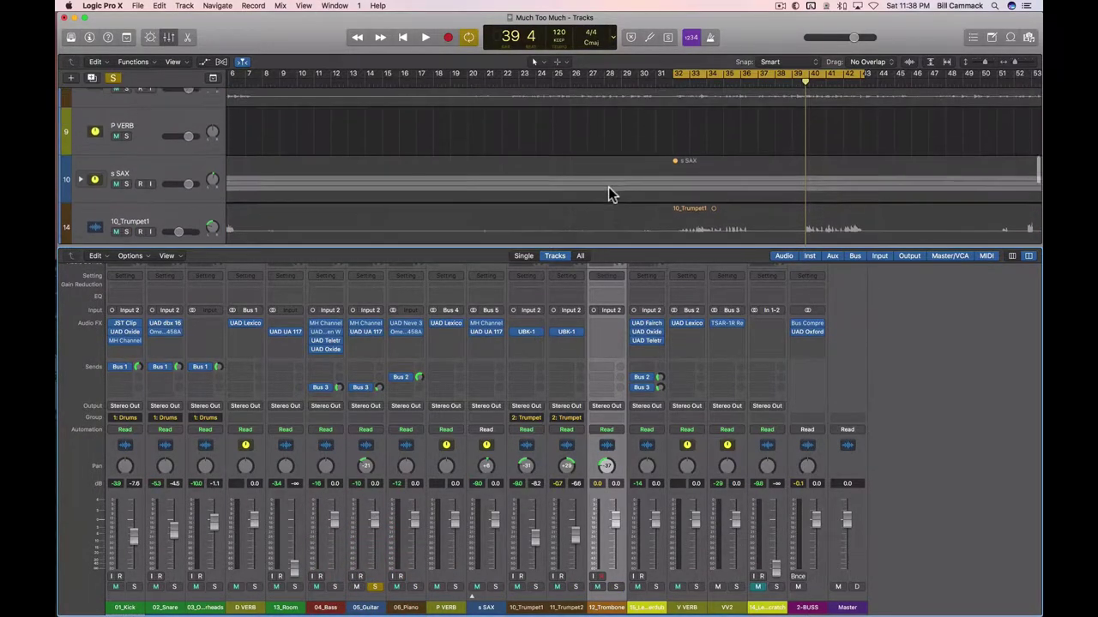
scroll(608, 194, "down", 1)
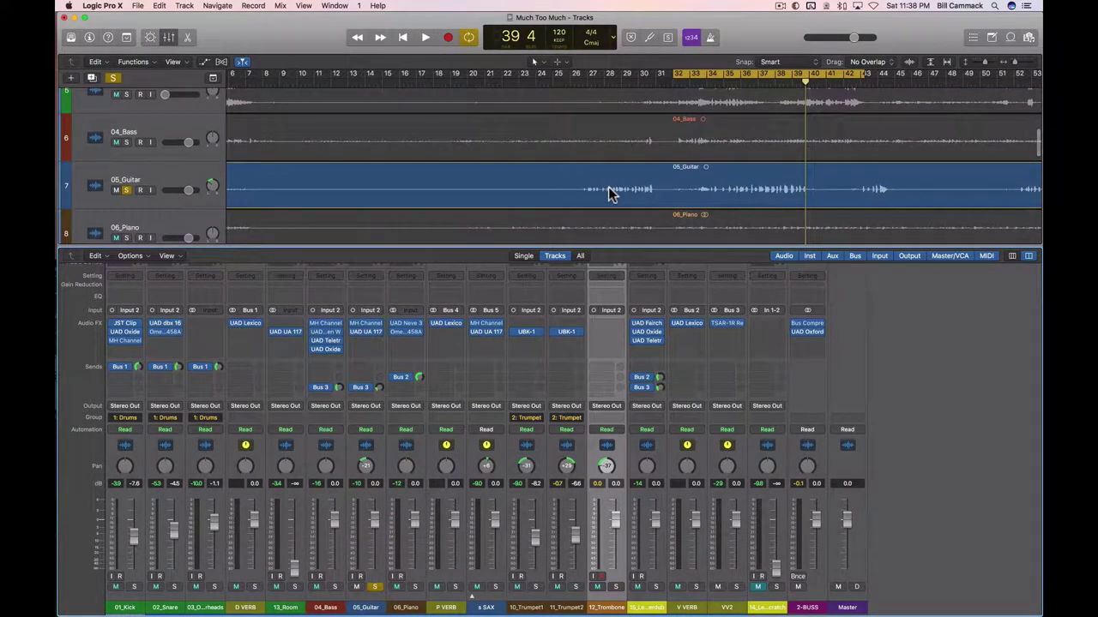
key("z")
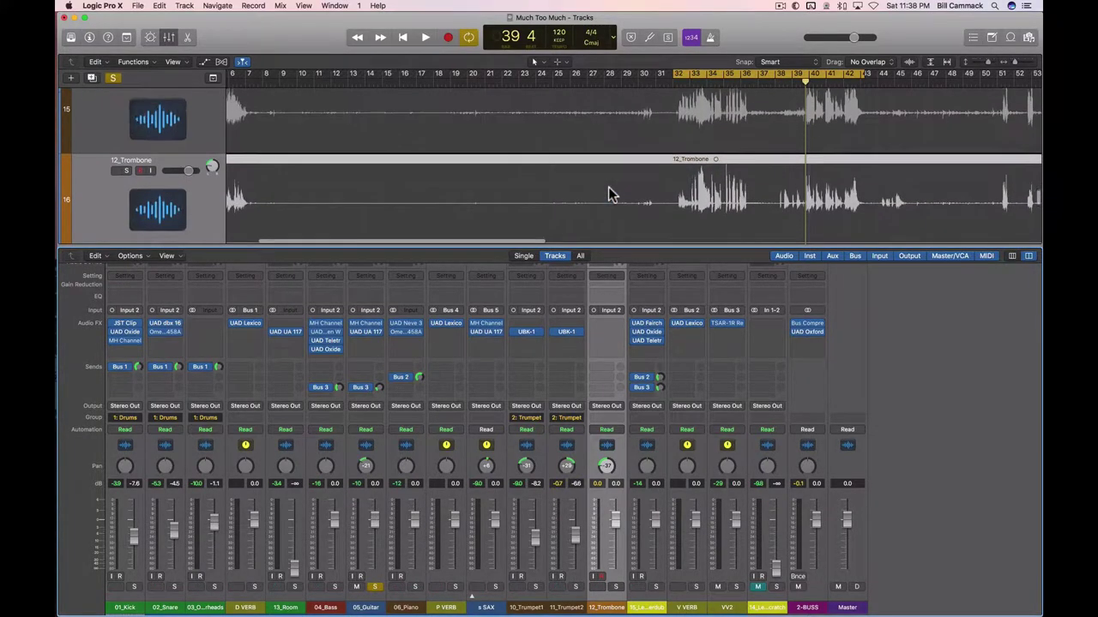
scroll(608, 194, "up", 10)
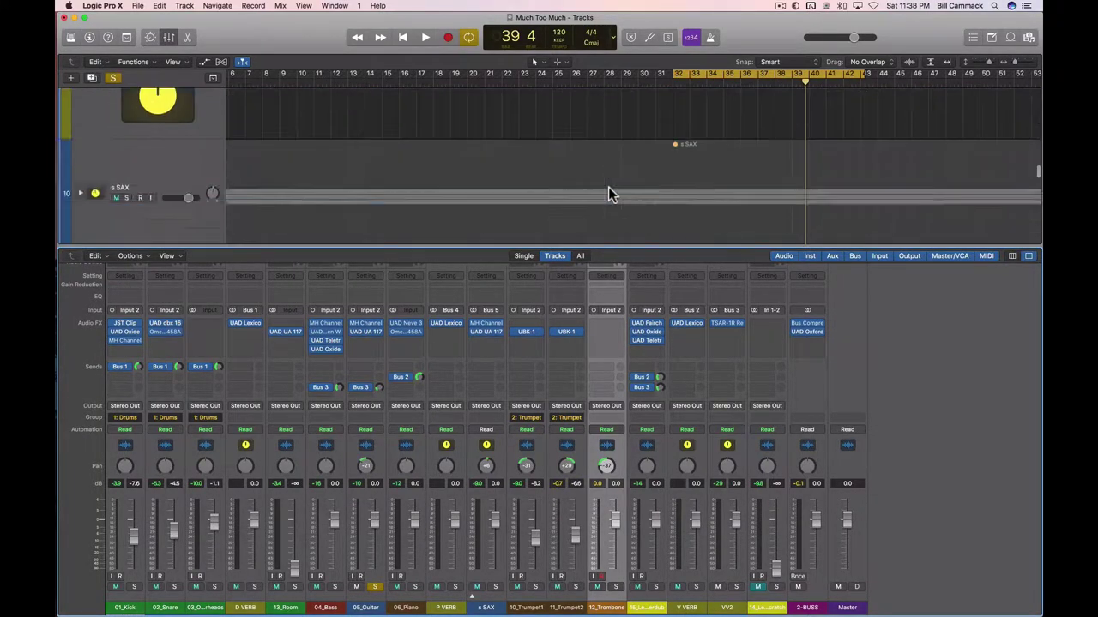
scroll(608, 187, "up", 4)
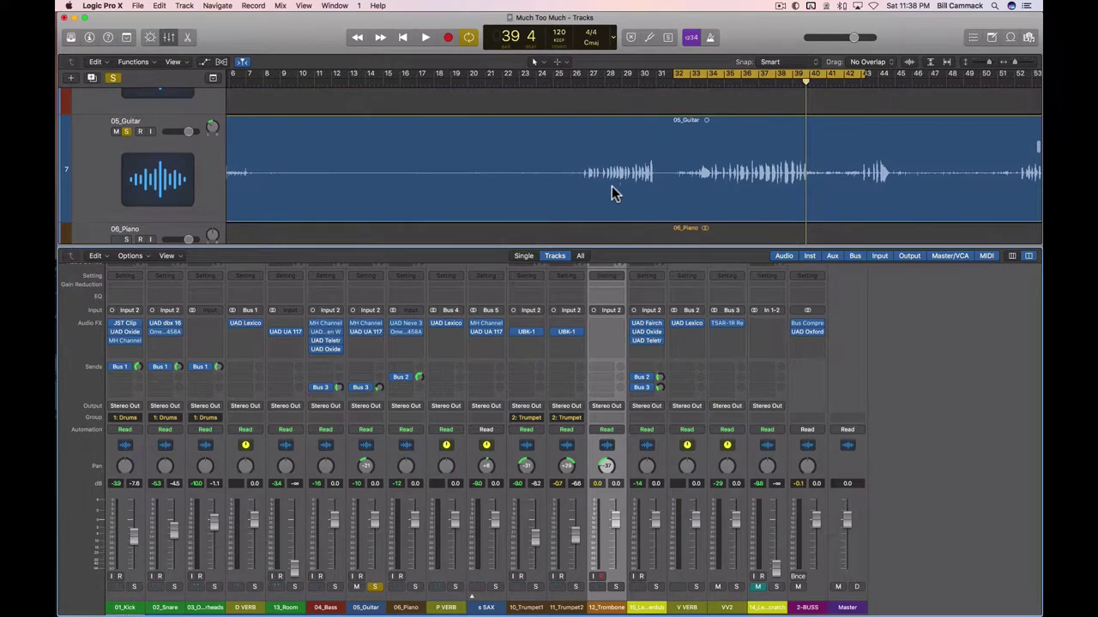
Set the cycle range from about bar 26 to the end of bar 39 around the guitar part and play it
left_click_drag(866, 77, 810, 81)
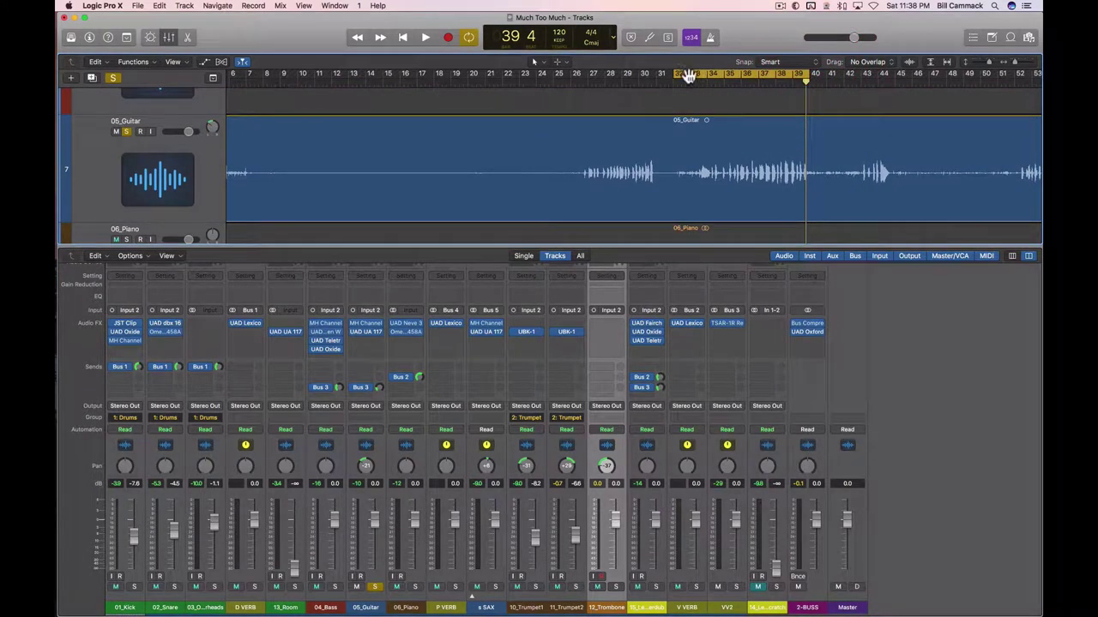
left_click_drag(676, 73, 577, 74)
key("space")
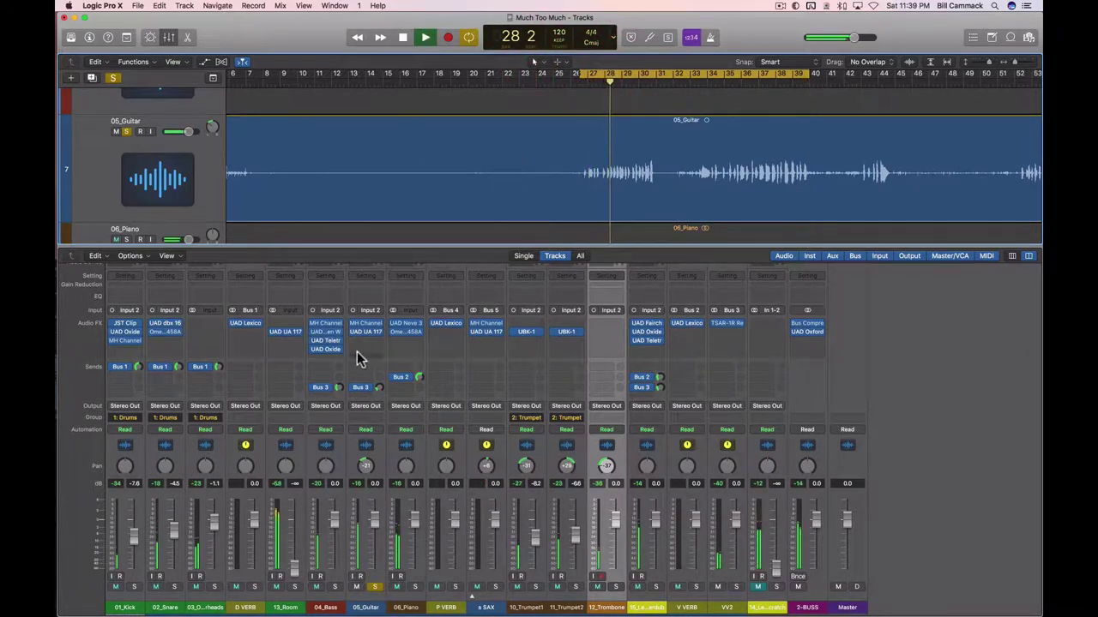
Restart playback from the cycle start and bypass both existing audio effects on the 05_Guitar channel
mouse_move(367, 336)
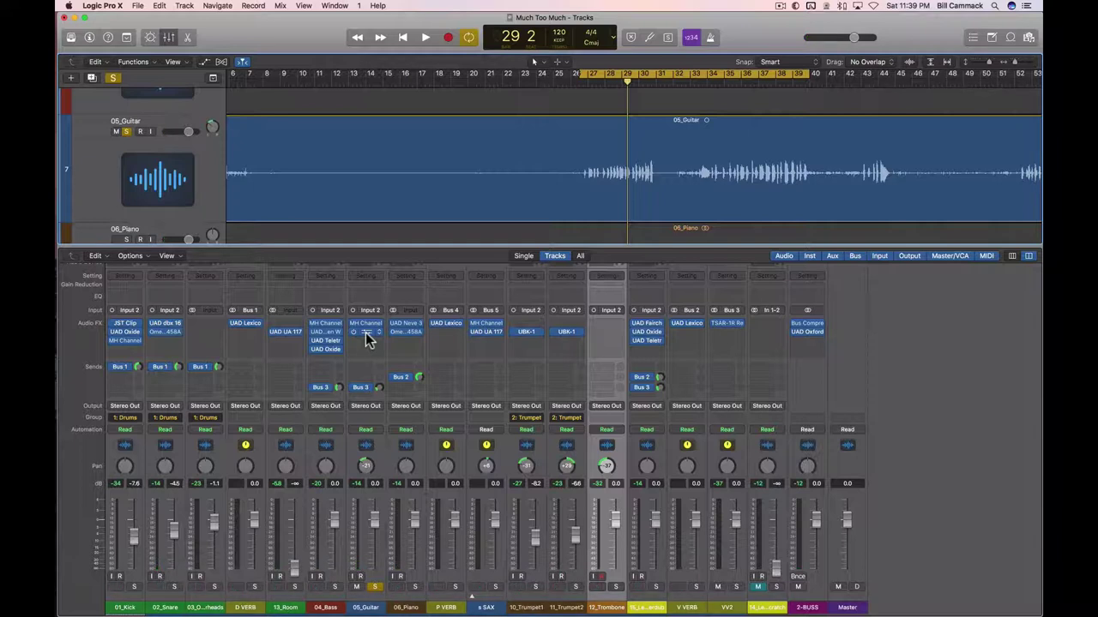
key("space")
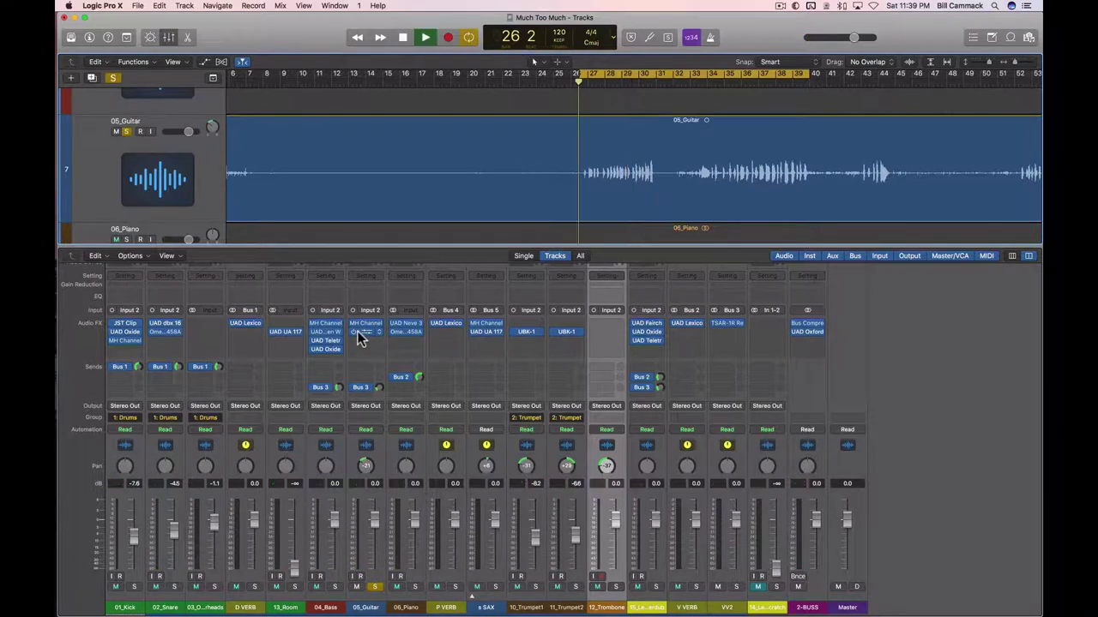
left_click(352, 331)
left_click(354, 323)
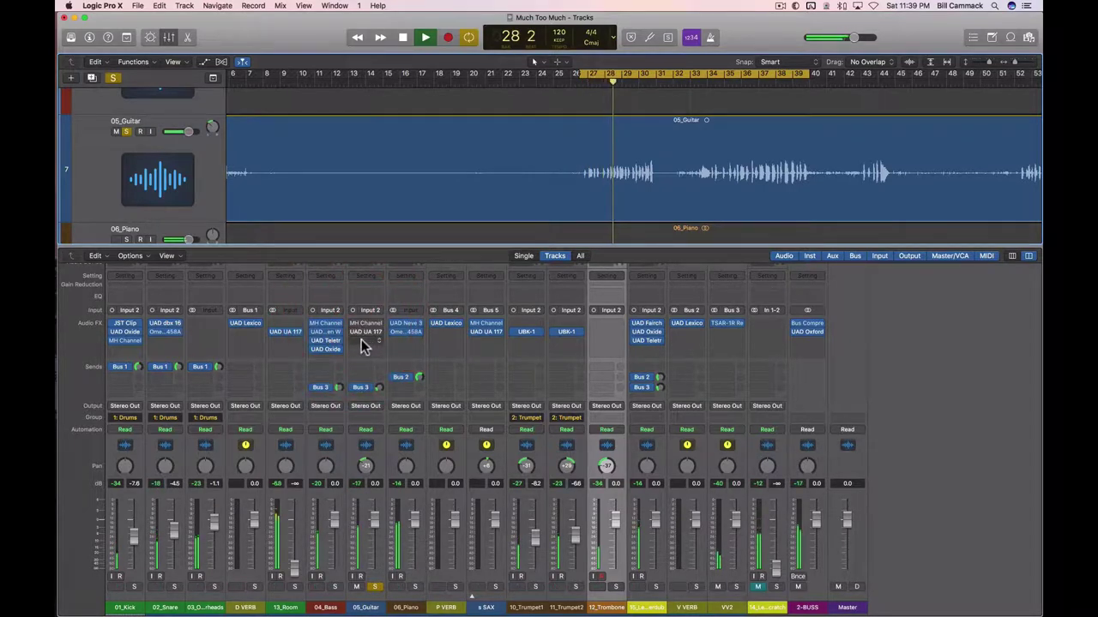
Insert the mono UAD Marshall JMP 2203 amp plug-in in the guitar channel's next free effect slot and dismiss the overload alert
left_click(369, 342)
mouse_move(416, 474)
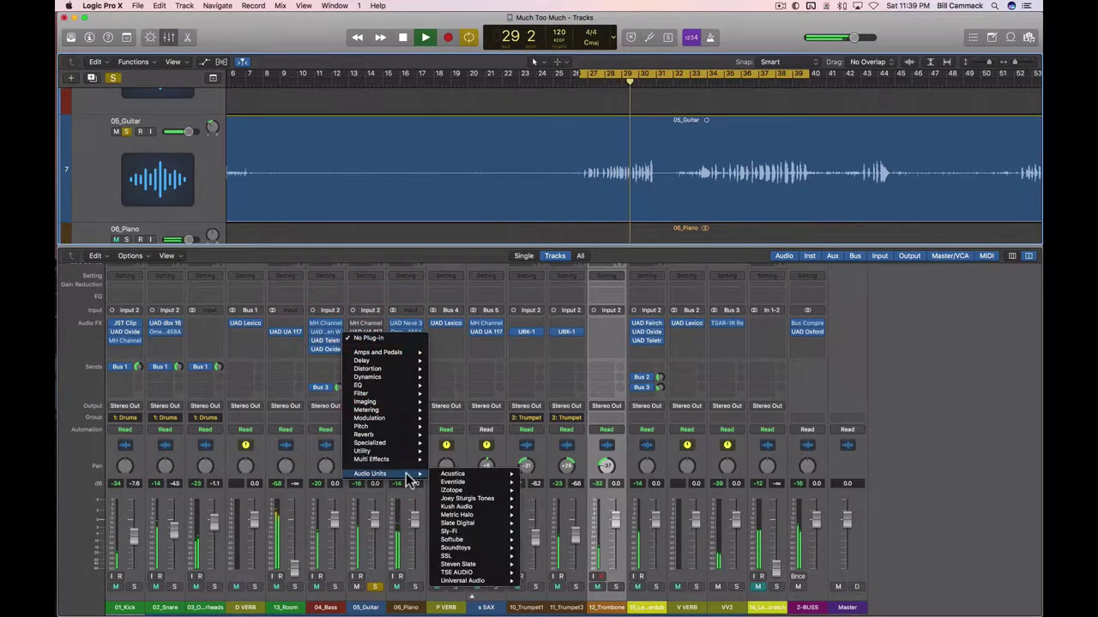
mouse_move(493, 583)
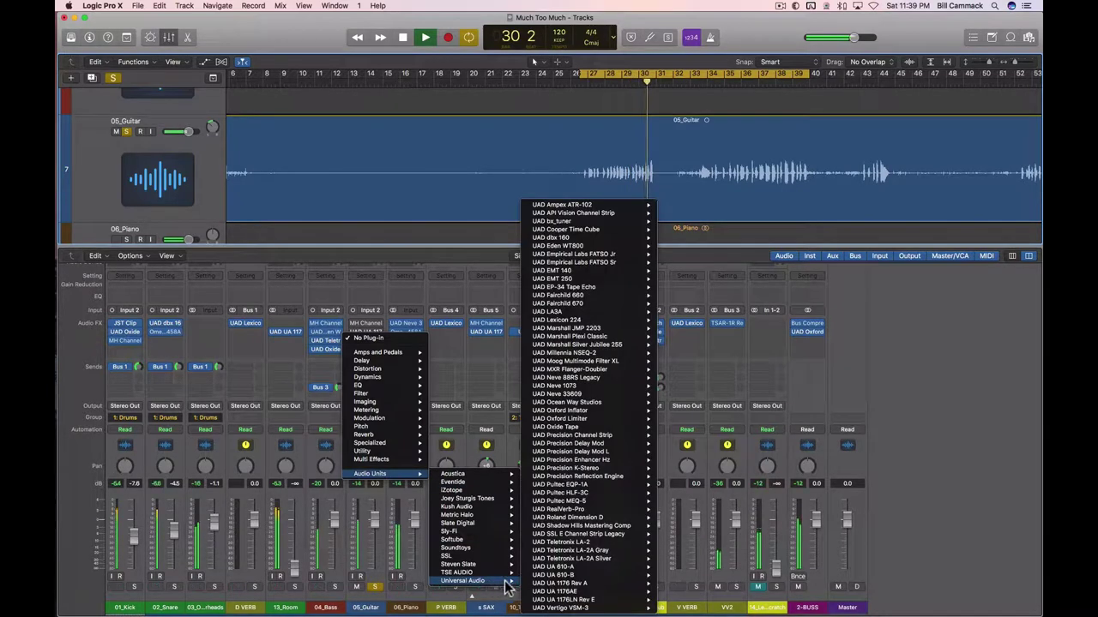
mouse_move(596, 381)
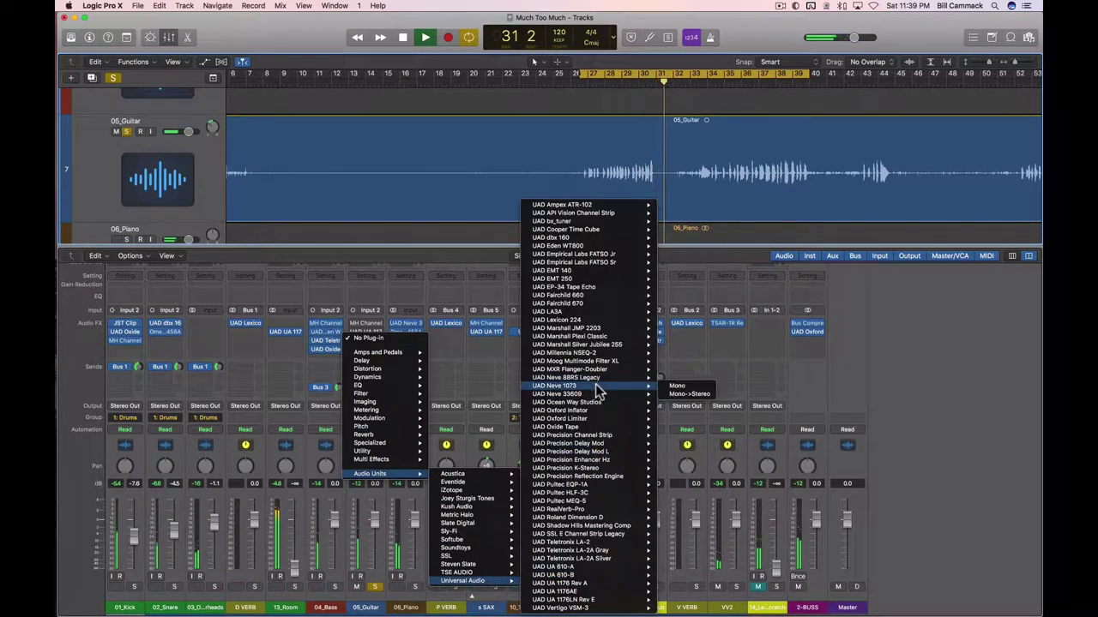
mouse_move(599, 338)
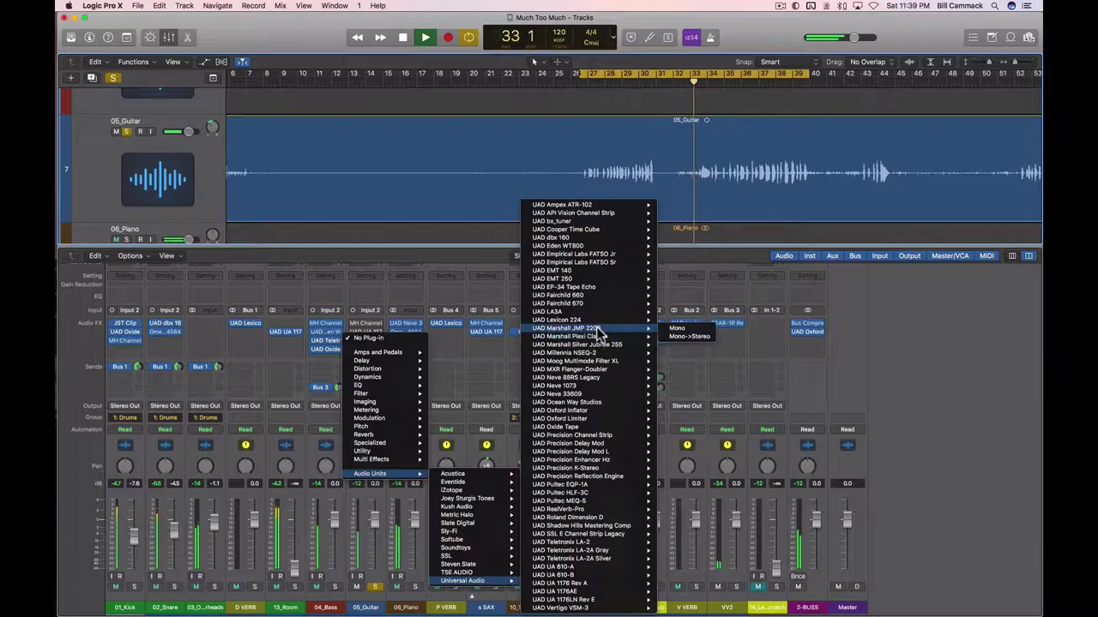
left_click(674, 329)
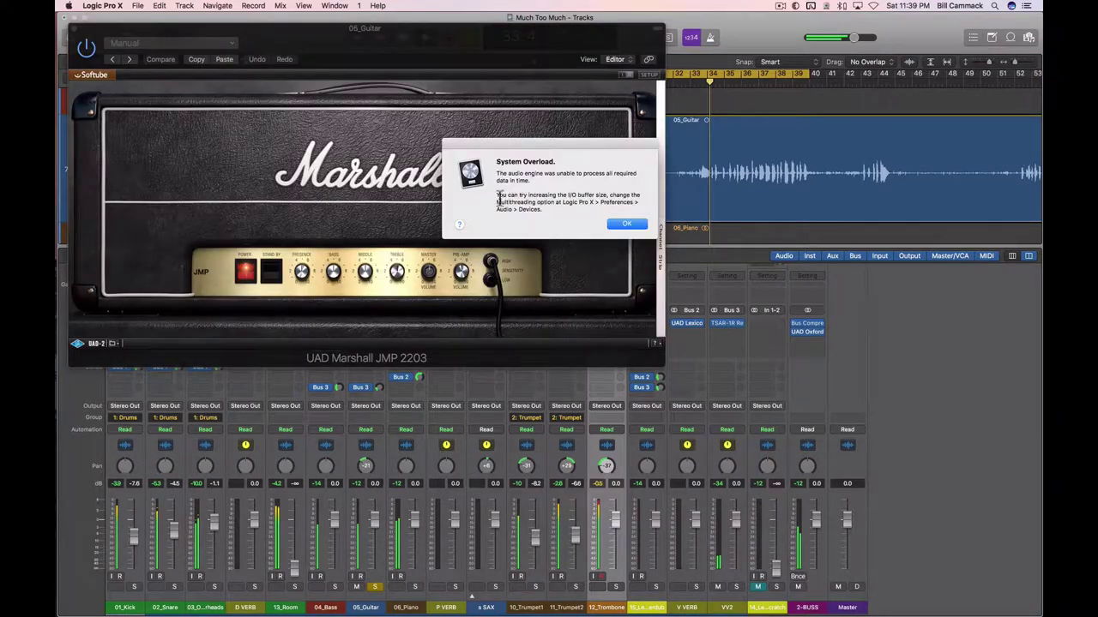
left_click(625, 224)
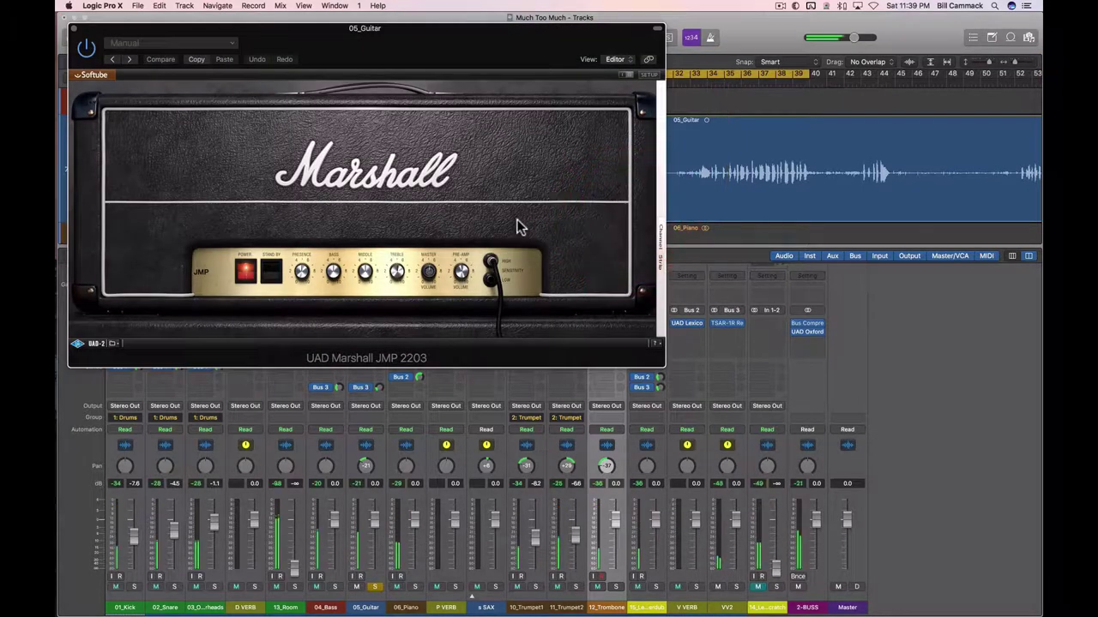
Set the guitar's Marshall amp preamp volume to 1.3 and its treble to 9.5
left_click_drag(437, 37, 573, 174)
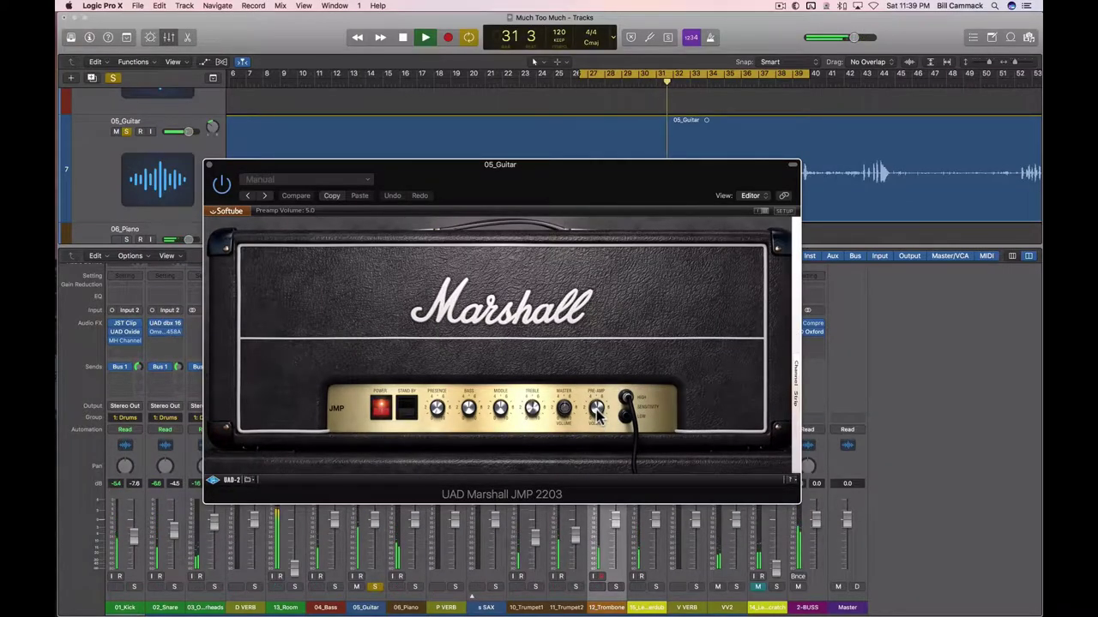
left_click_drag(597, 415, 608, 468)
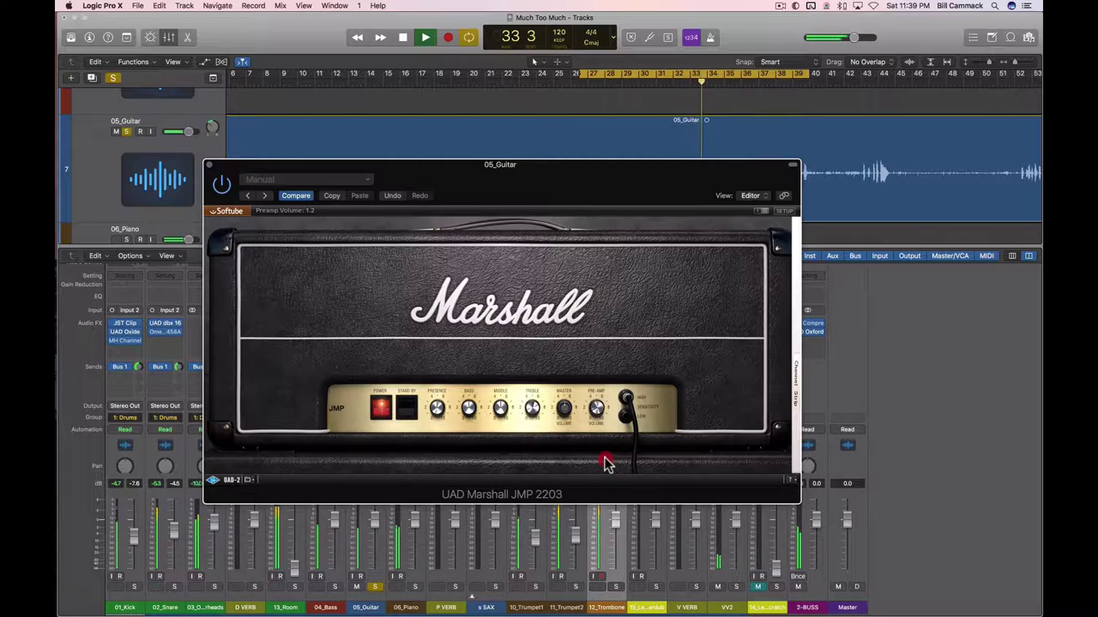
left_click_drag(607, 466, 606, 466)
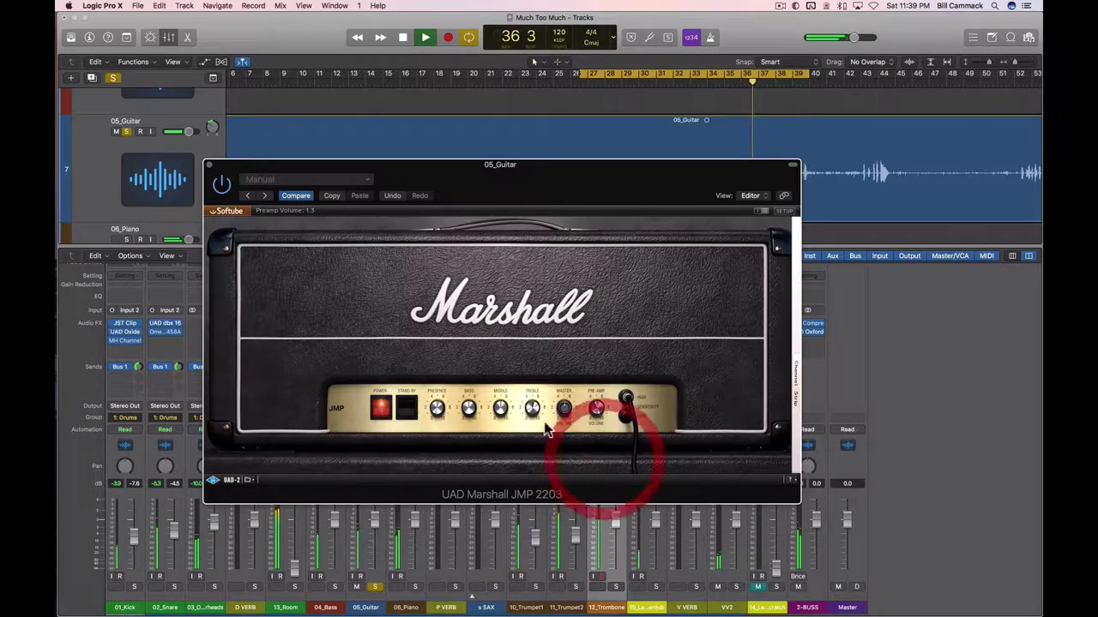
left_click_drag(532, 411, 526, 358)
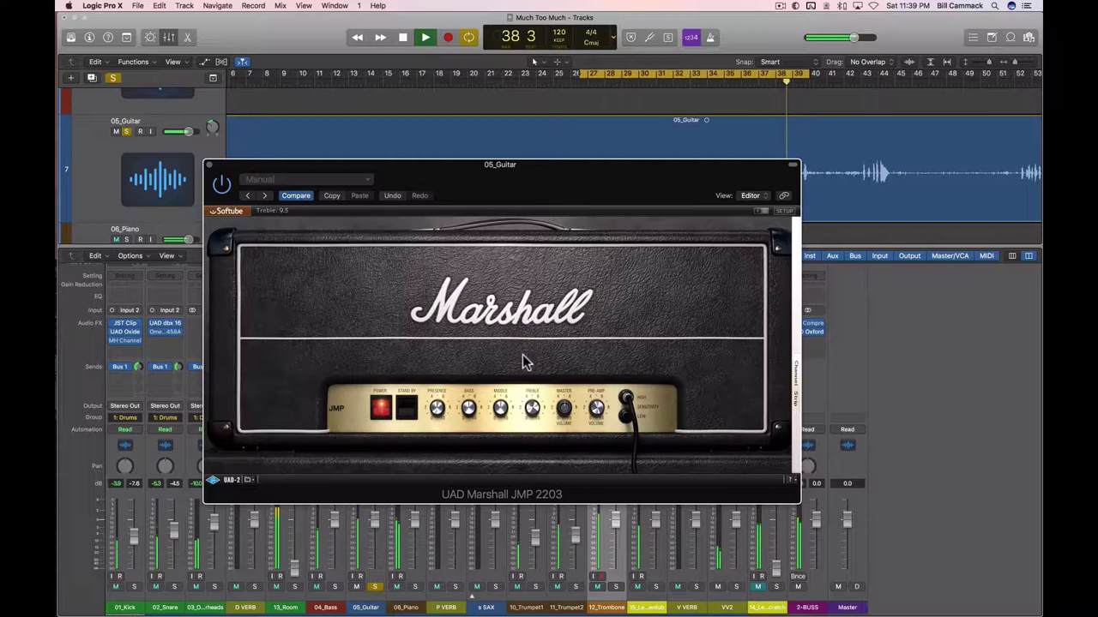
Set the treble on the guitar's Marshall amp to 9.2 and close the plug-in window
left_click(521, 358)
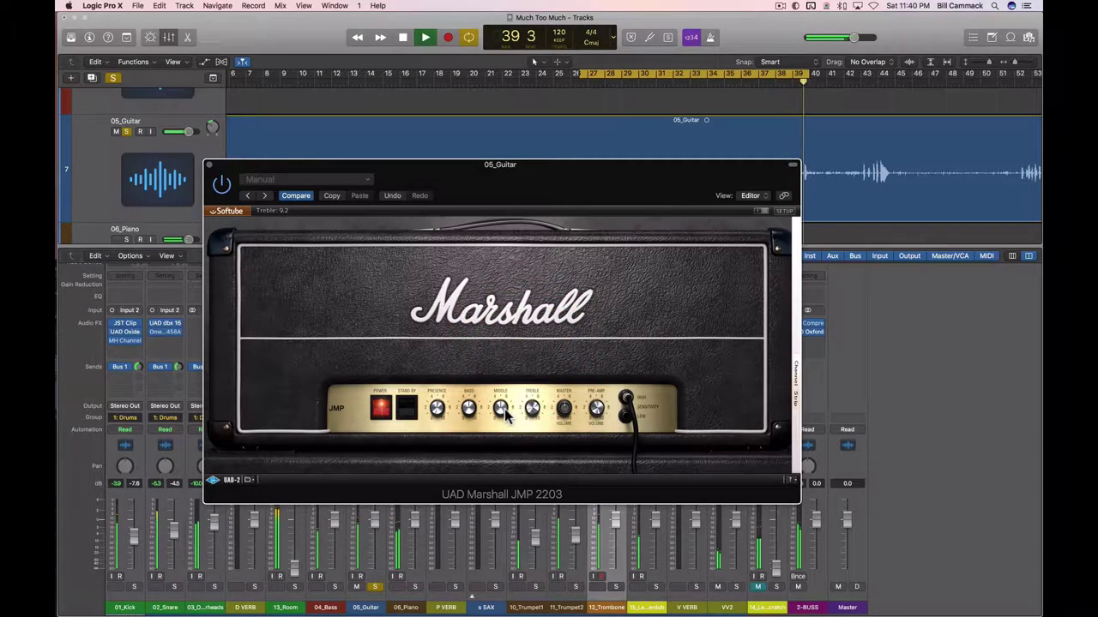
left_click(209, 165)
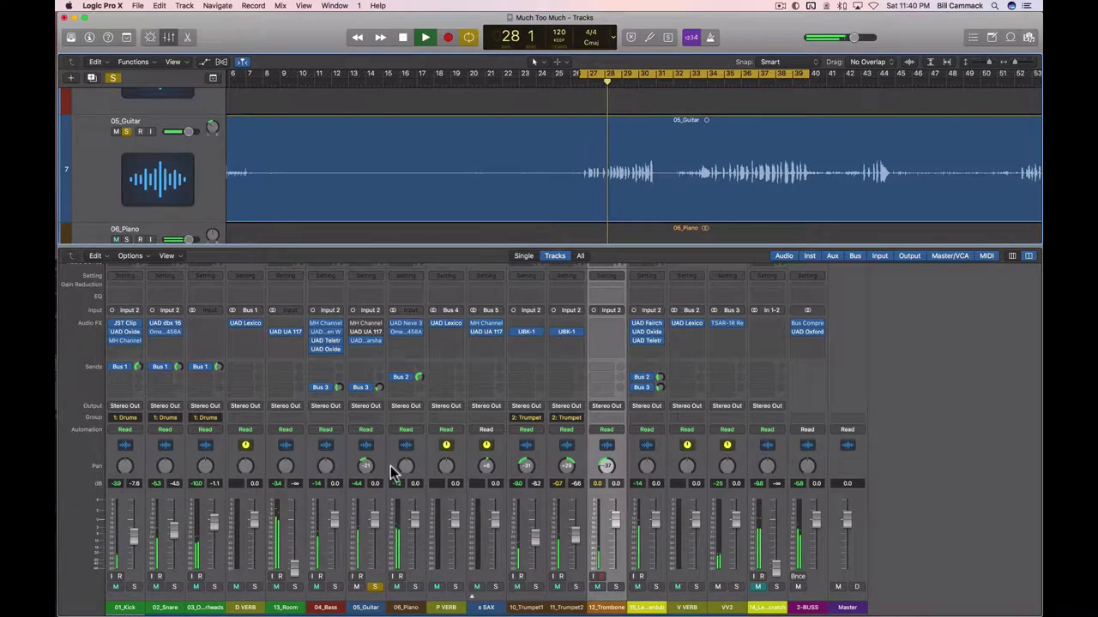
Solo the piano, trombone, both trumpets and the sax stack alongside the guitar, and briefly expand the sax stack to check its channels
left_click(414, 588)
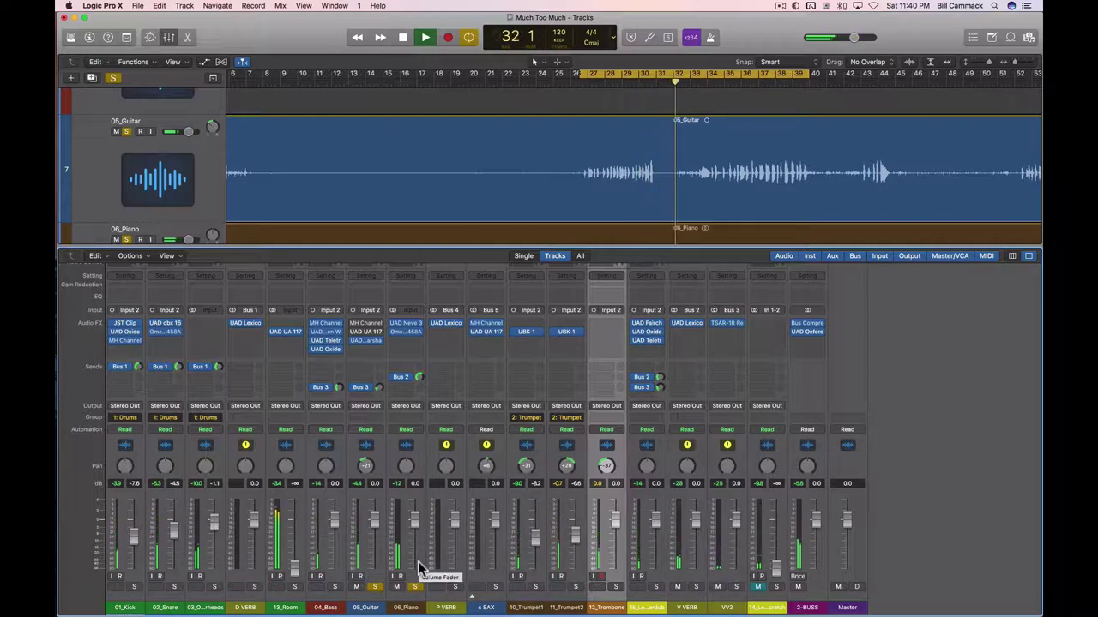
left_click(615, 587)
left_click(533, 587)
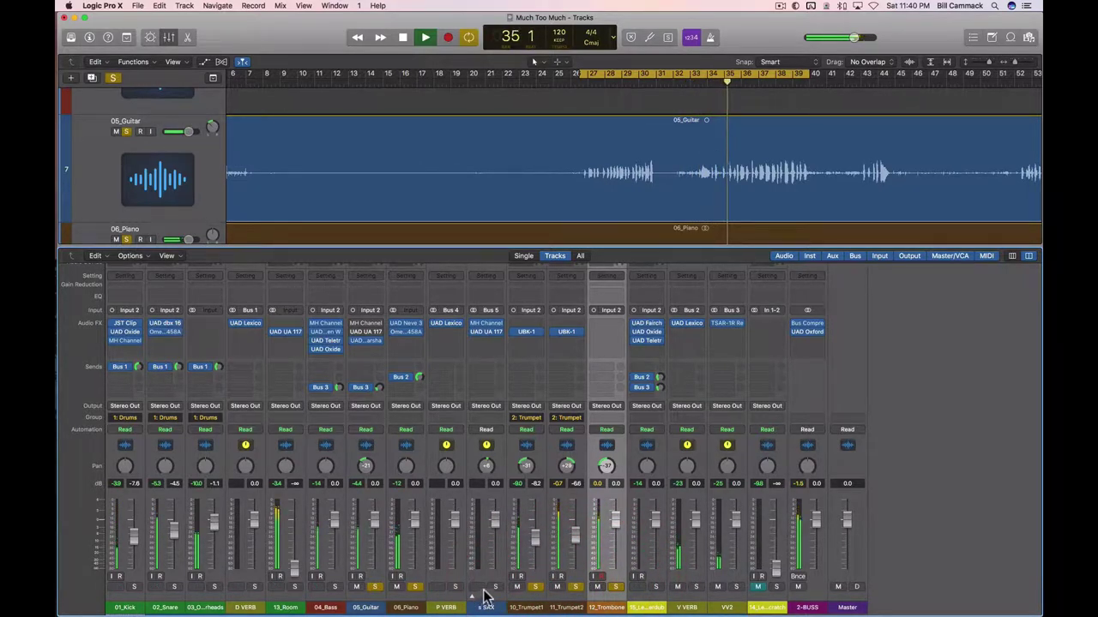
left_click(494, 587)
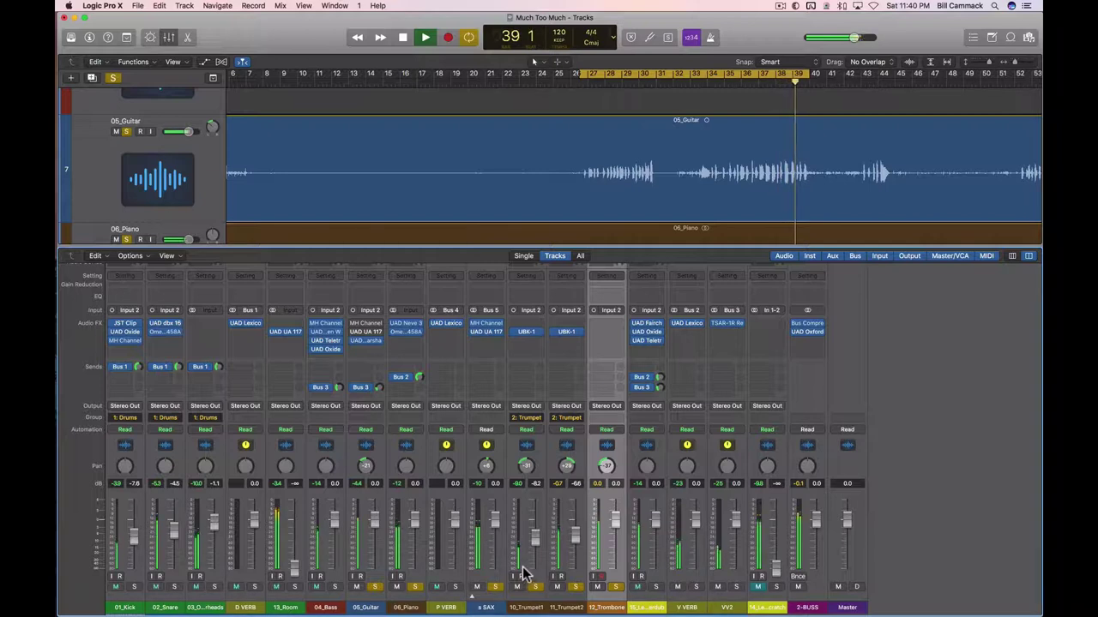
left_click(472, 596)
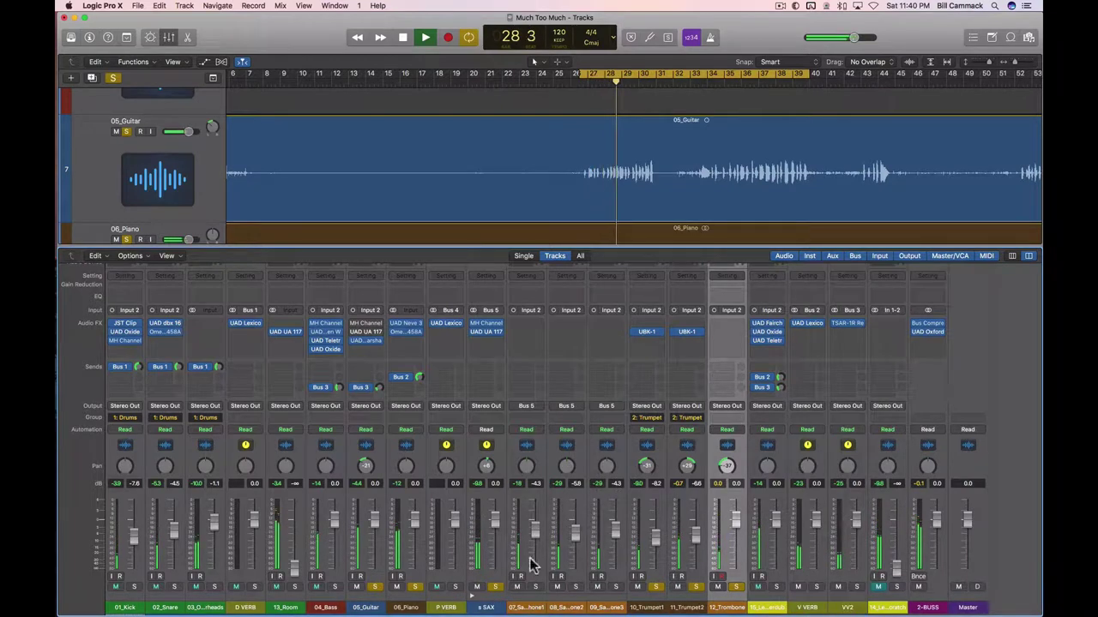
left_click(471, 598)
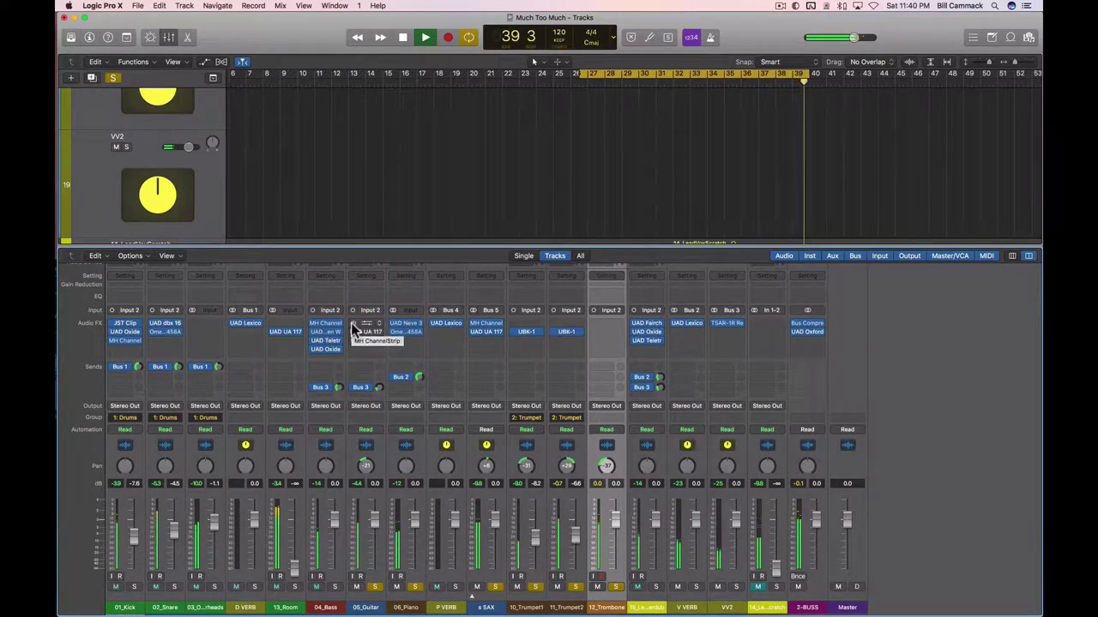
Re-enable MH ChannelStrip and the UAD 1176LN on the 05_Guitar channel, and adjust the 1176LN's output level
left_click(351, 333)
left_click(351, 335)
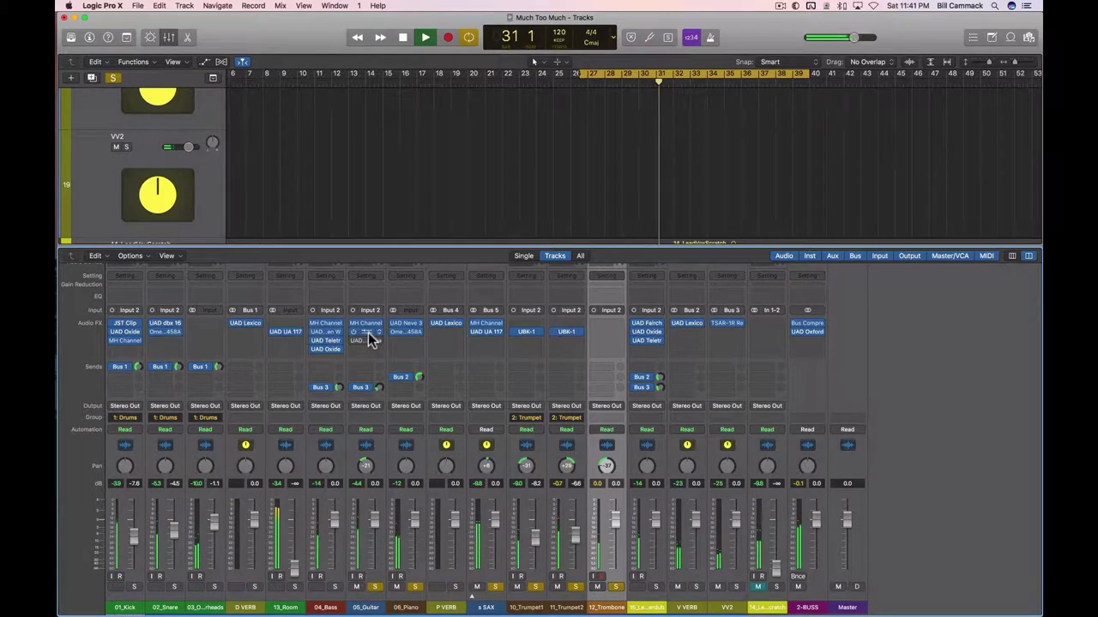
left_click(367, 334)
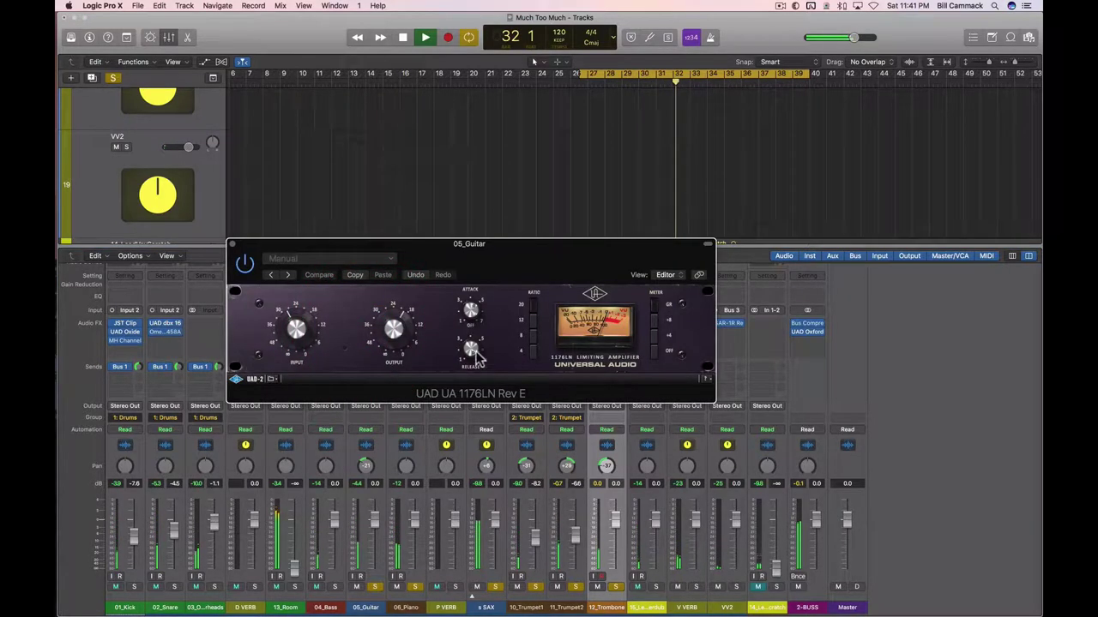
left_click_drag(400, 331, 396, 337)
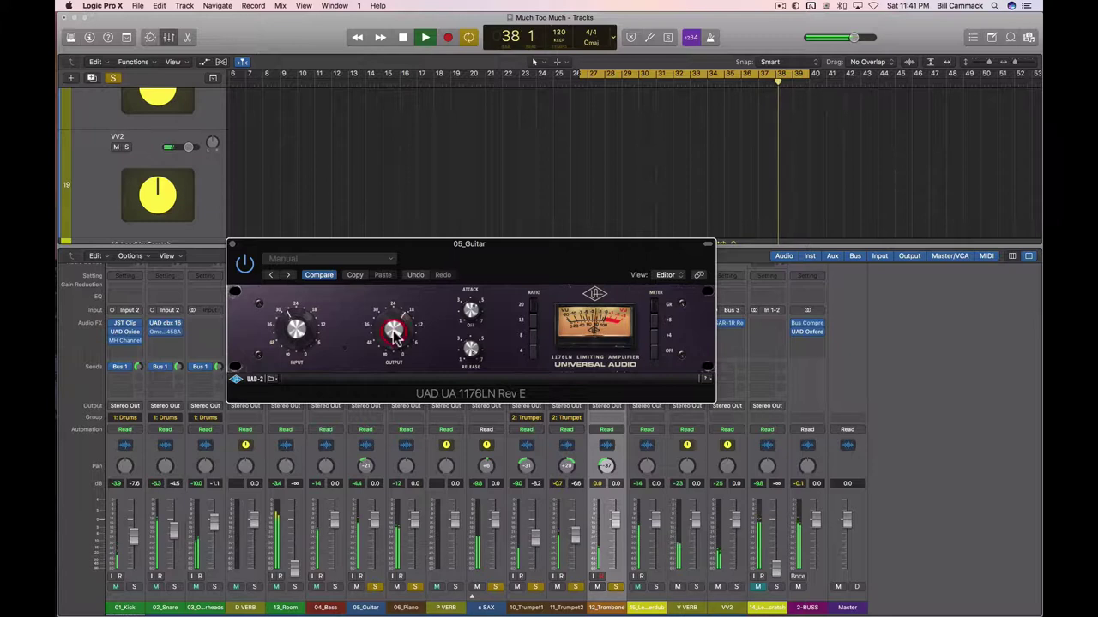
left_click(232, 245)
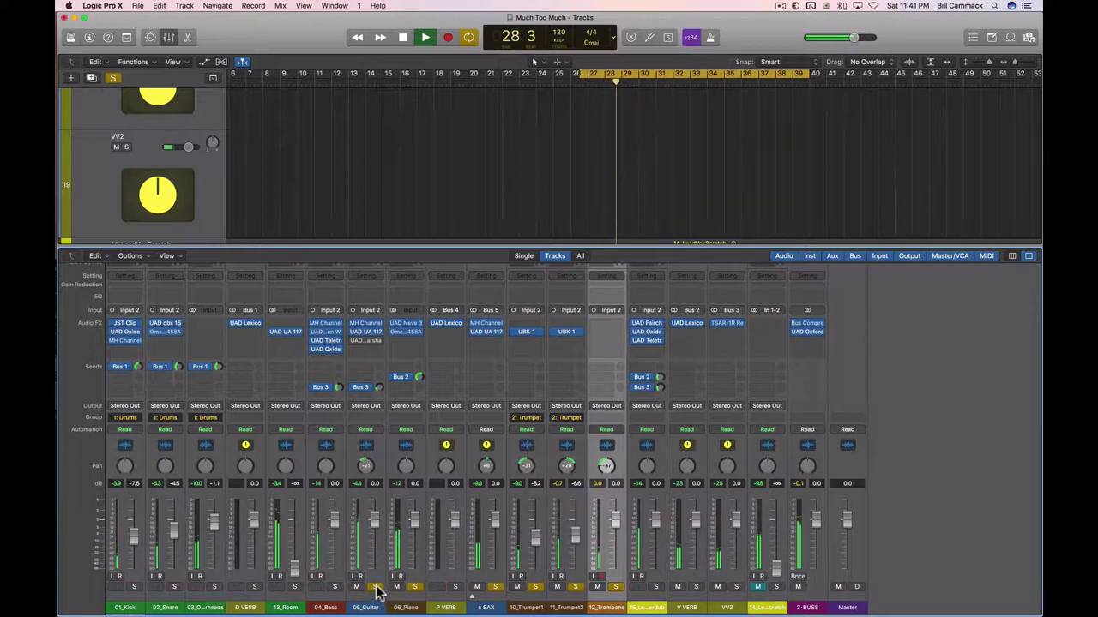
Replace the Marshall amp on the 05_Guitar channel with the mono UAD Neve 33609 compressor
left_click(376, 343)
mouse_move(432, 496)
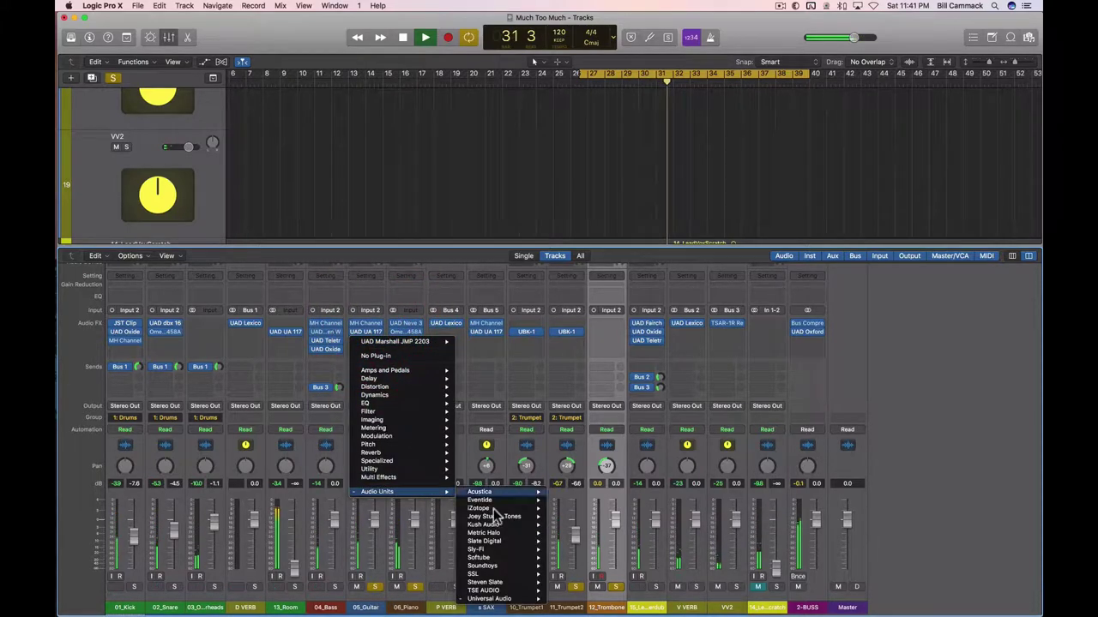
mouse_move(491, 597)
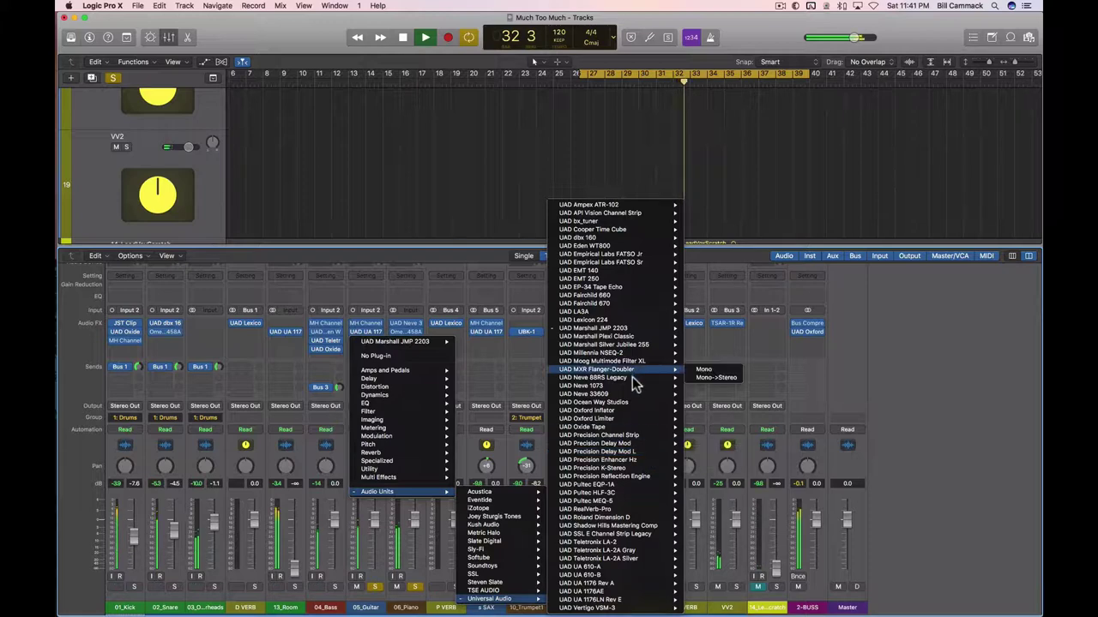
mouse_move(652, 393)
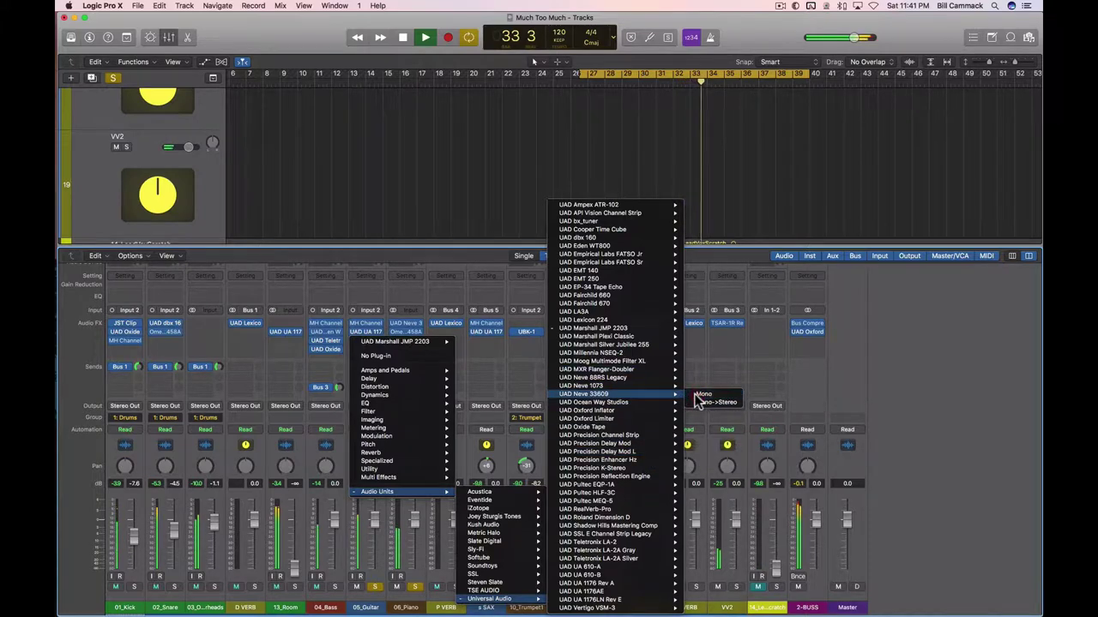
left_click(698, 395)
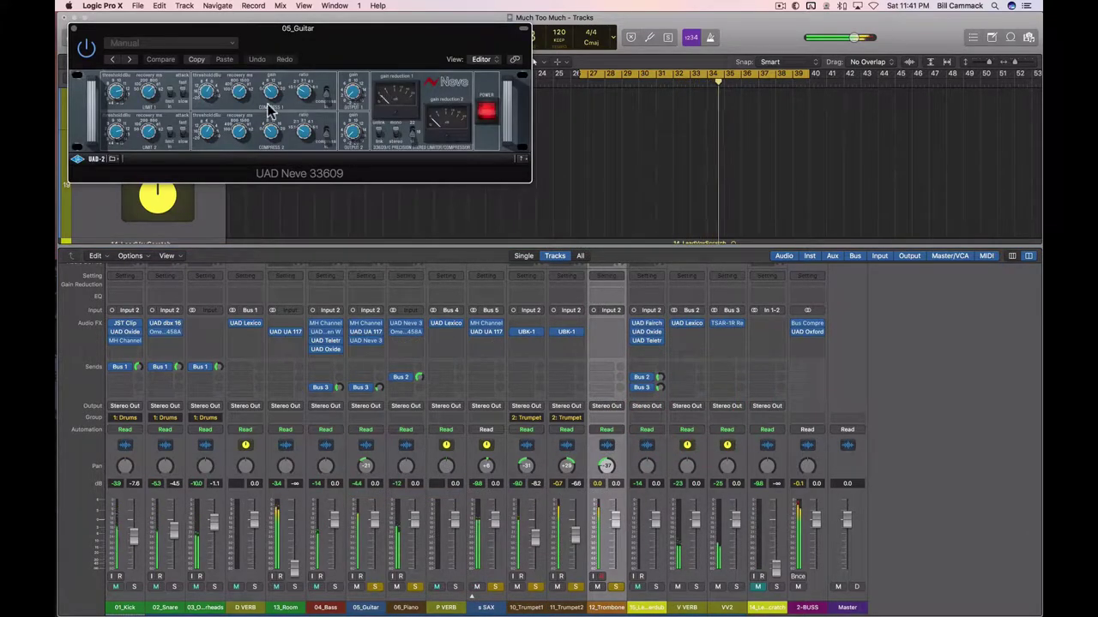
Adjust the Compress 1 threshold on the guitar's Neve 33609, check it over the mixer and close the plug-in
left_click_drag(205, 96, 208, 107)
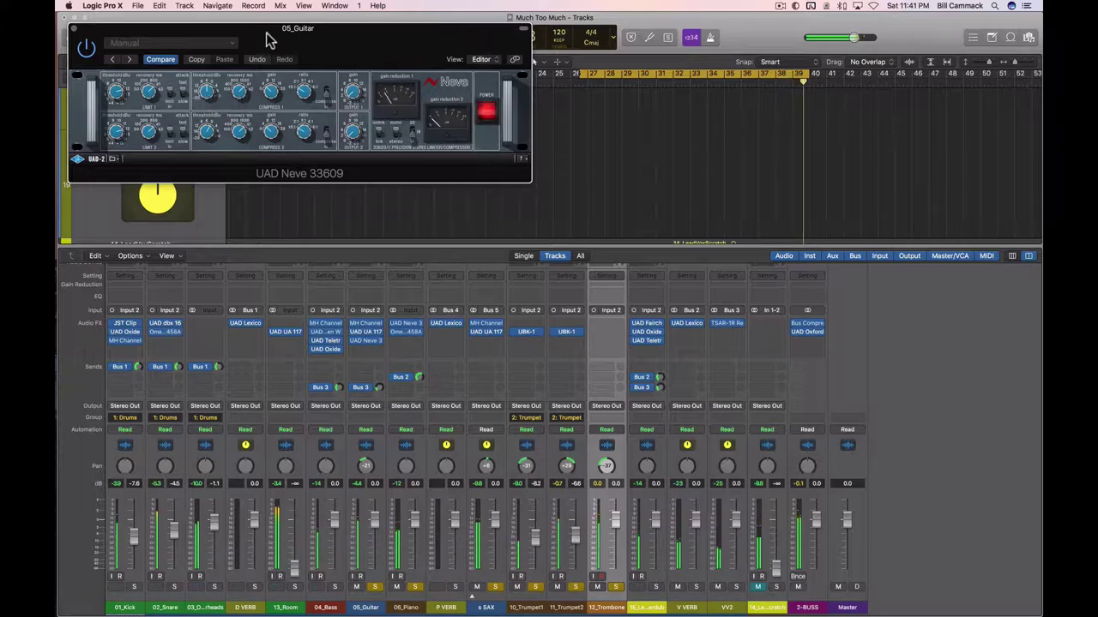
left_click_drag(266, 34, 461, 279)
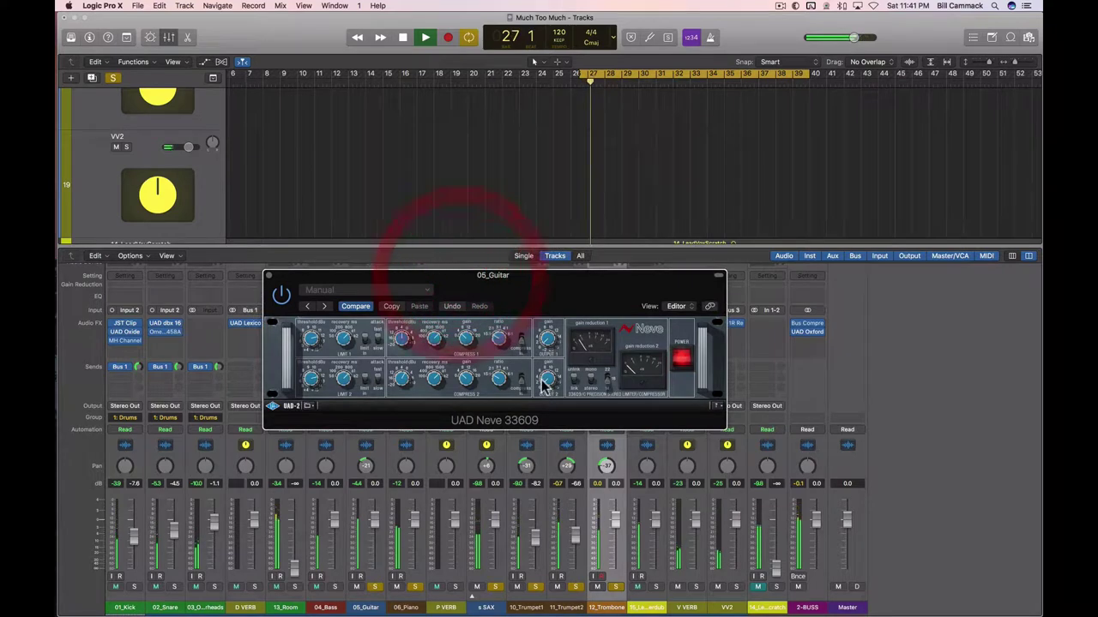
left_click(268, 275)
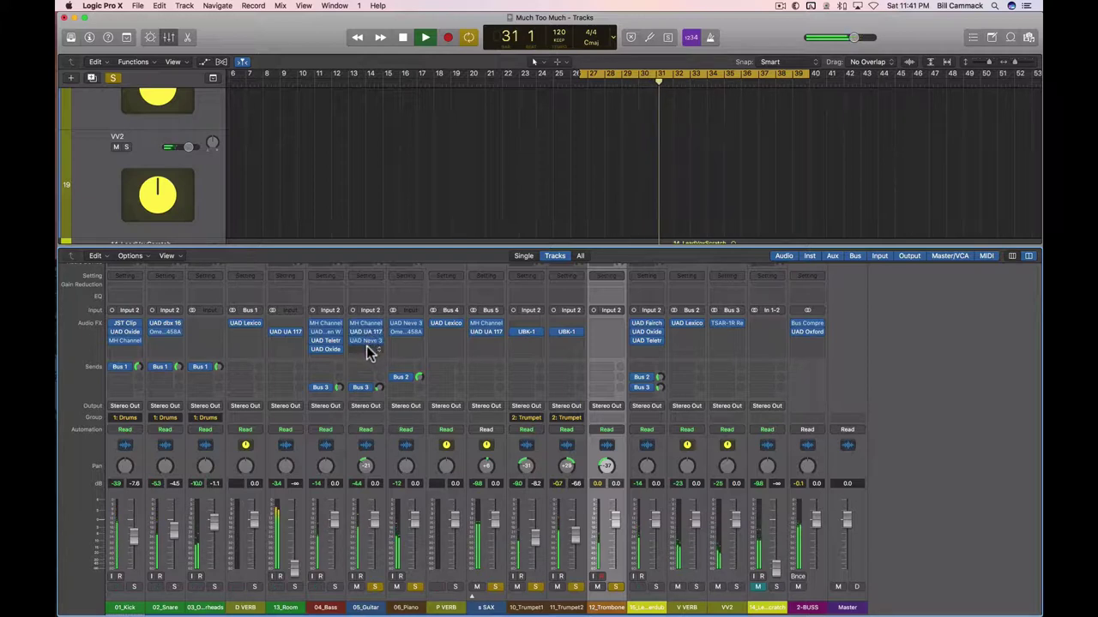
Insert the UAD Oxide Tape plug-in on the 05_Guitar channel between the 1176LN and the Neve 33609
mouse_move(367, 344)
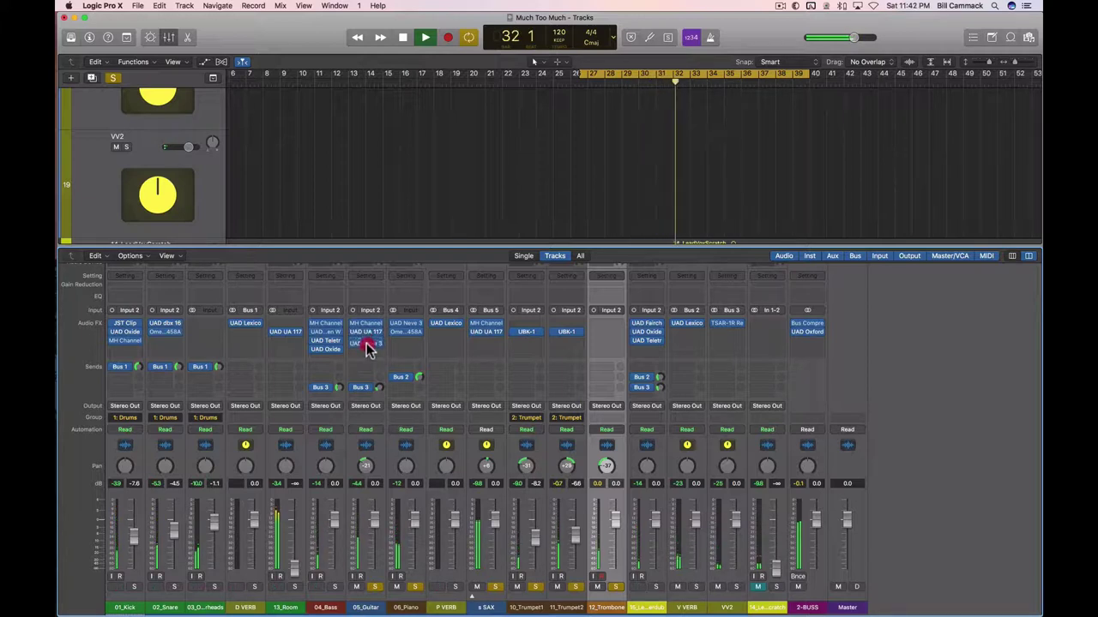
left_click(366, 340)
left_click(367, 343)
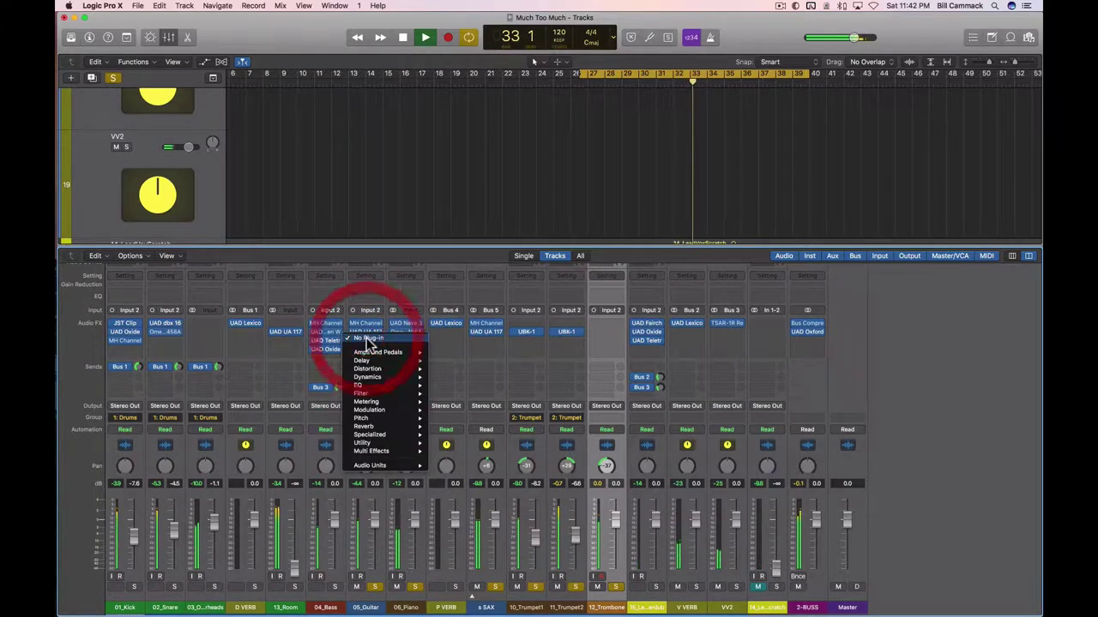
mouse_move(411, 465)
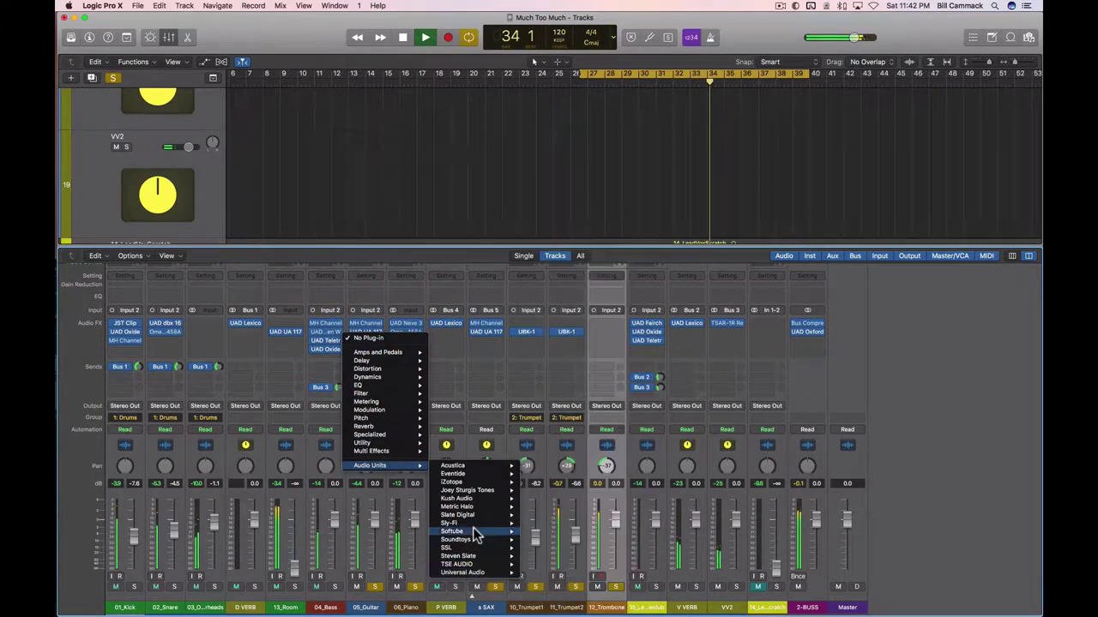
mouse_move(484, 573)
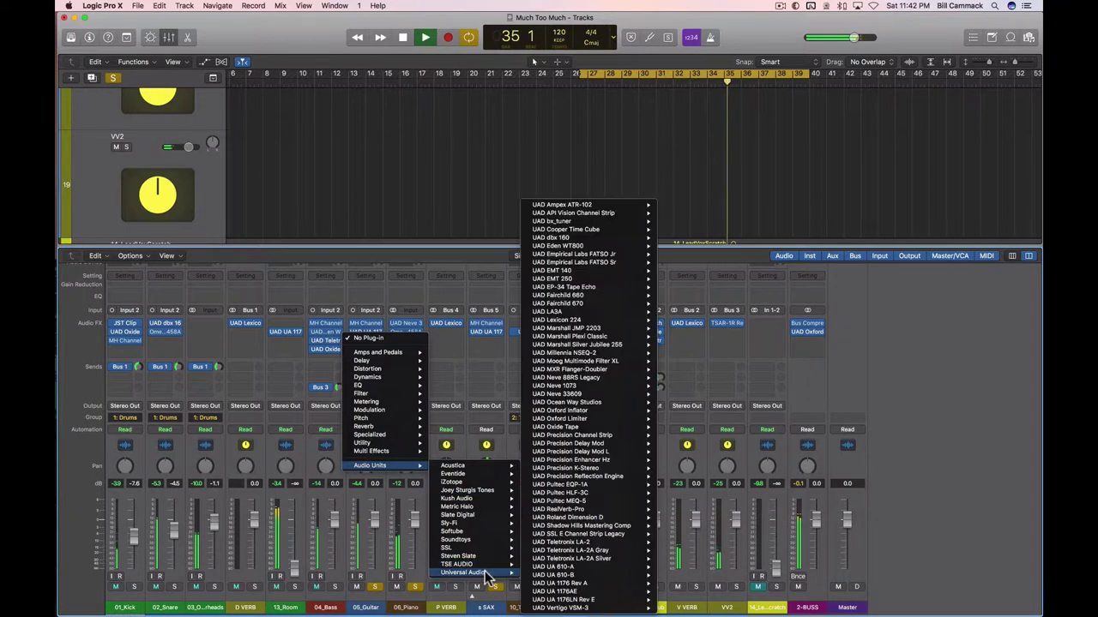
left_click(665, 413)
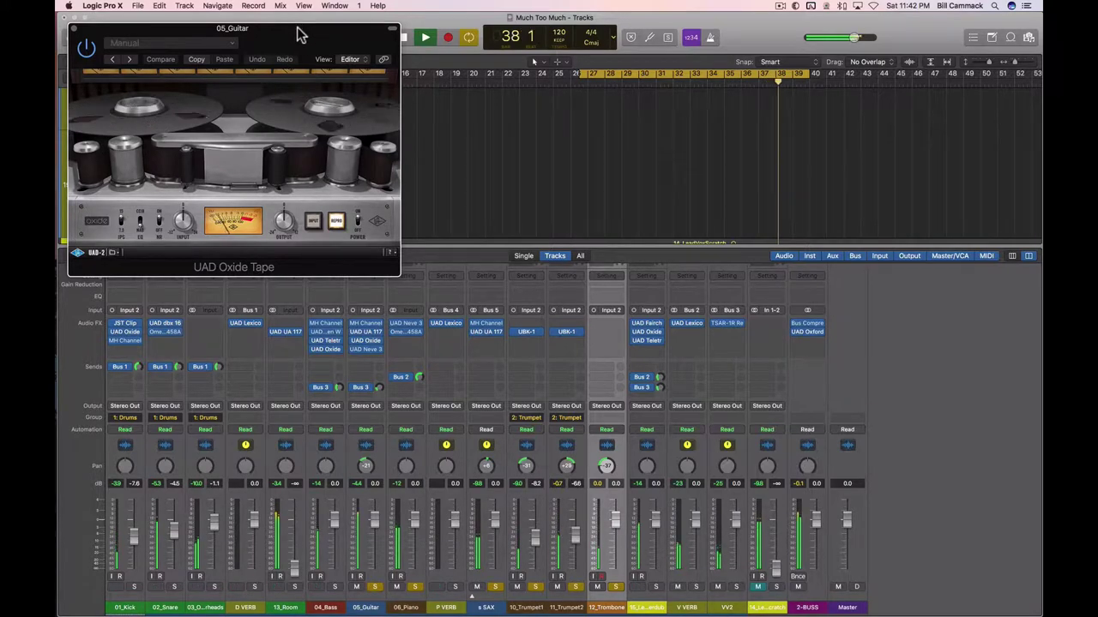
Adjust the output and input levels of the guitar's Oxide Tape, close it and save the project
left_click_drag(301, 32, 499, 205)
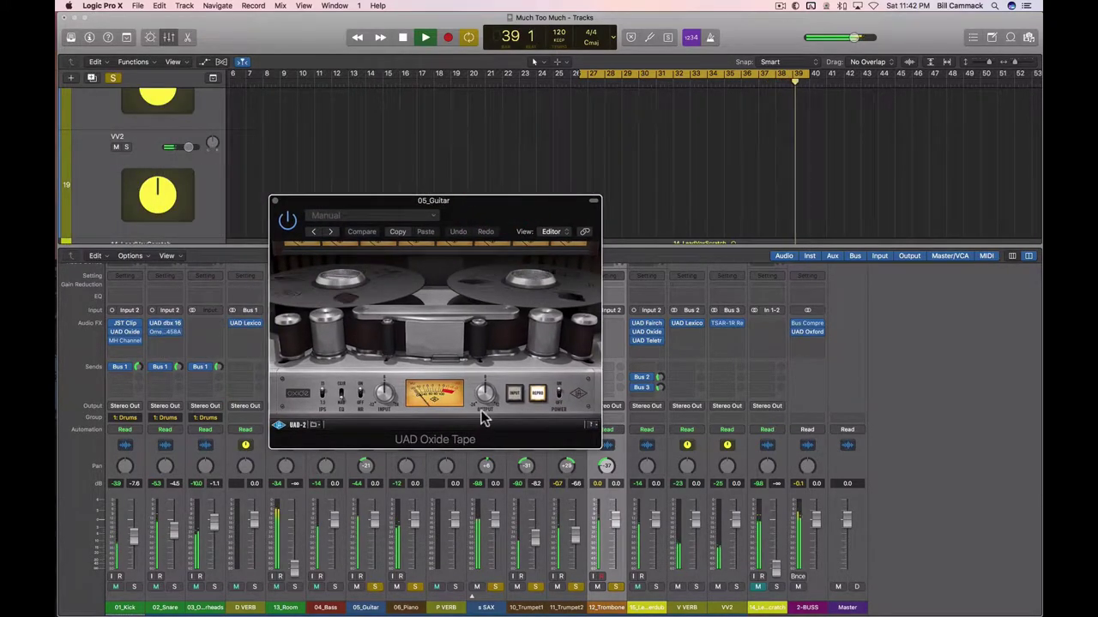
left_click_drag(485, 390, 485, 413)
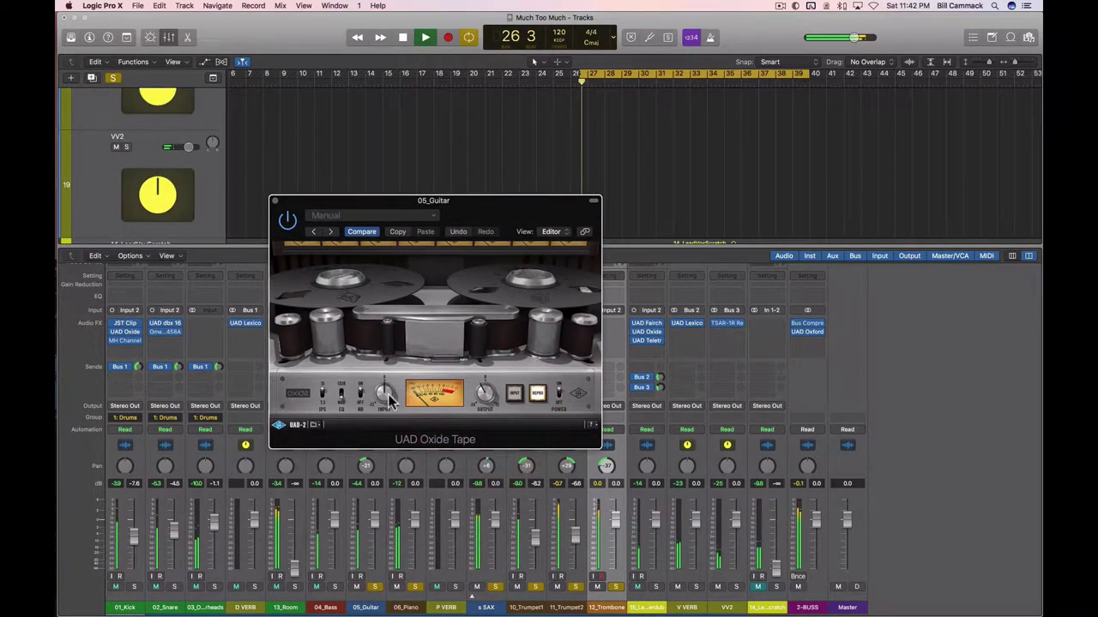
mouse_move(385, 390)
left_mouse_down()
mouse_move(386, 405)
mouse_move(385, 395)
left_mouse_up()
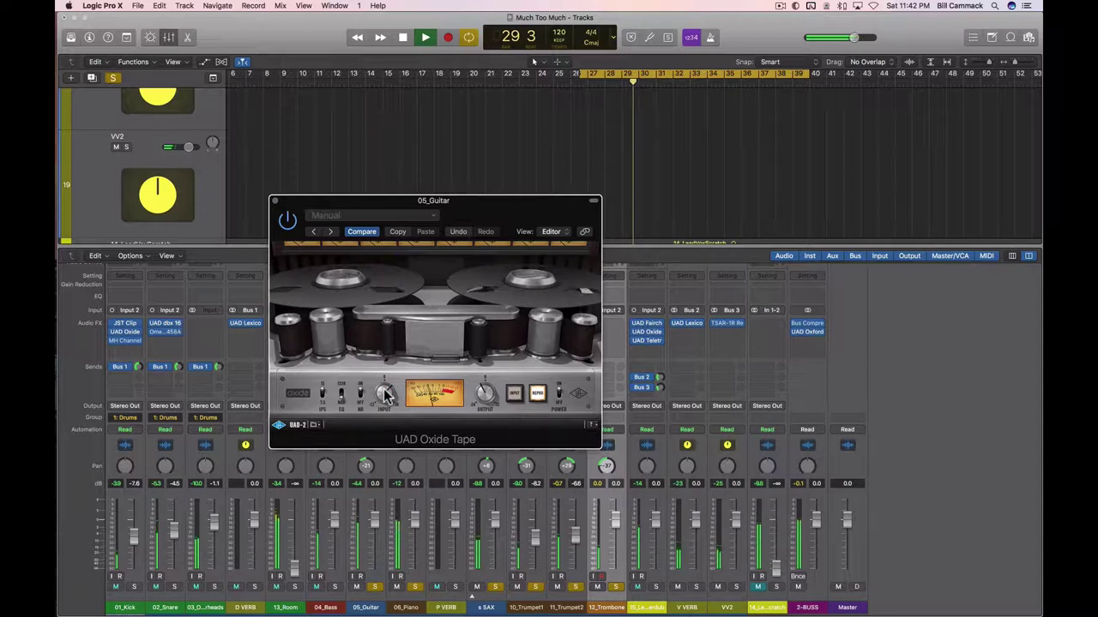
left_click(386, 393)
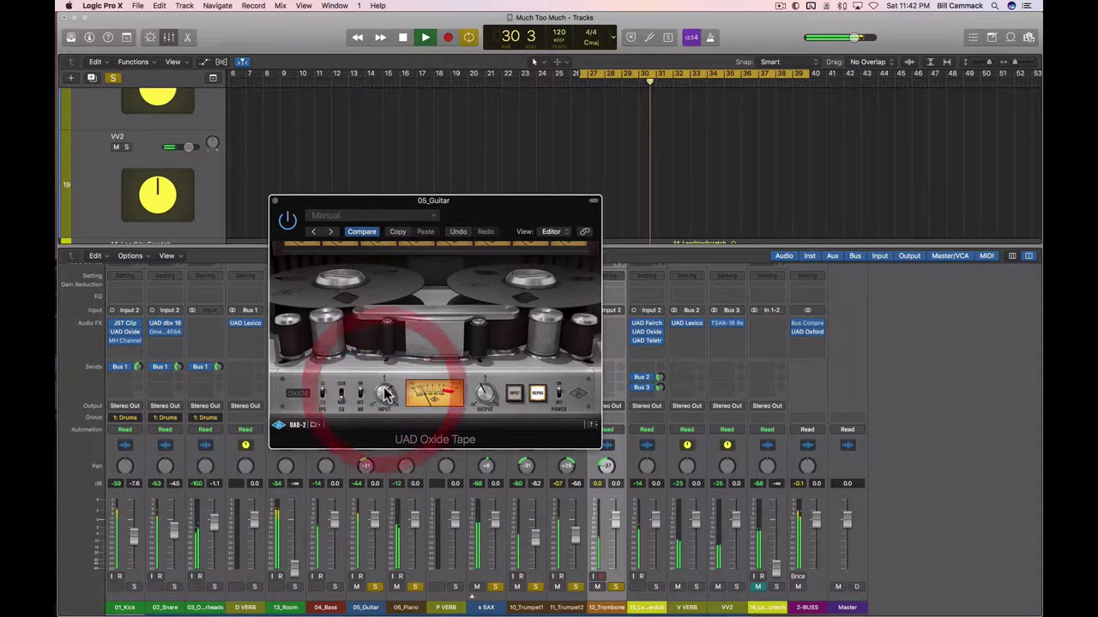
left_click(273, 202)
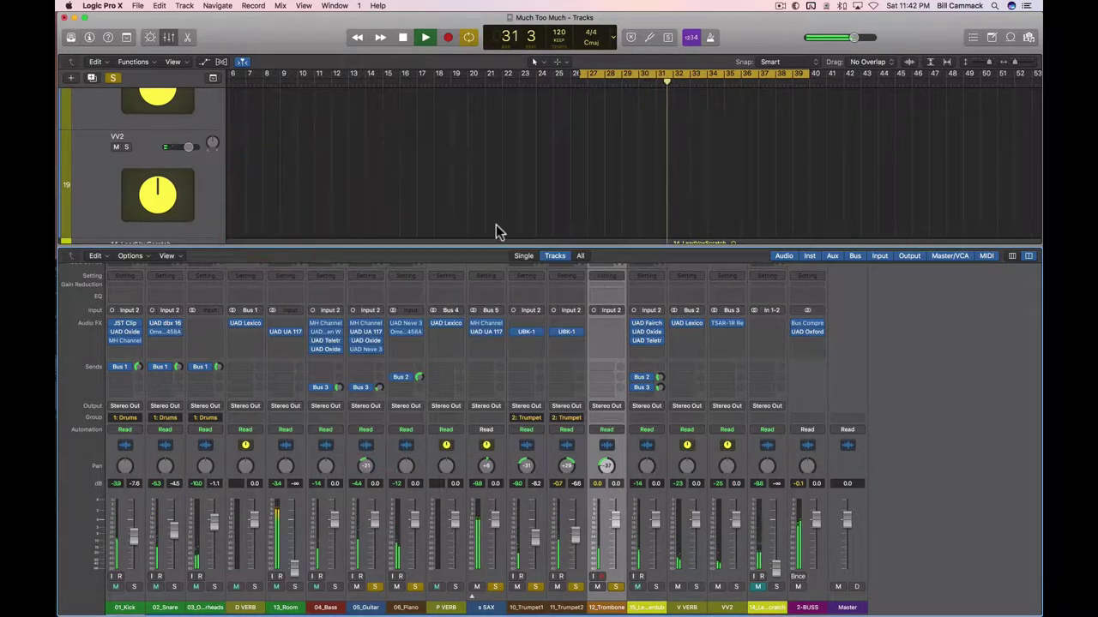
key("super+s")
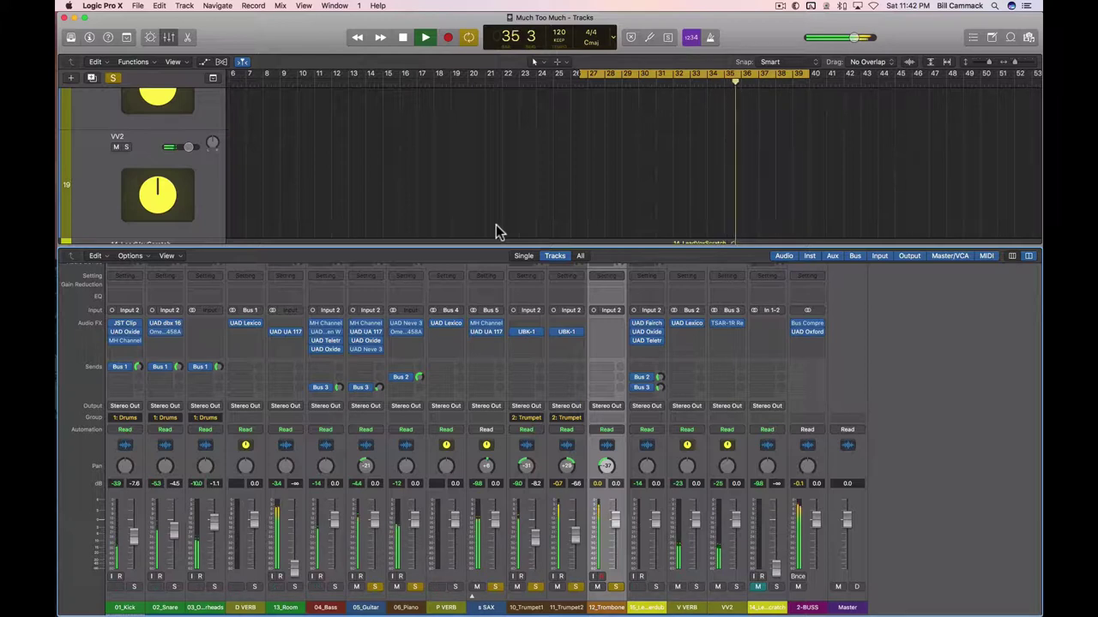
Reopen the guitar's Neve 33609 and adjust its Compress 1 ratio while the cycle plays
mouse_move(375, 343)
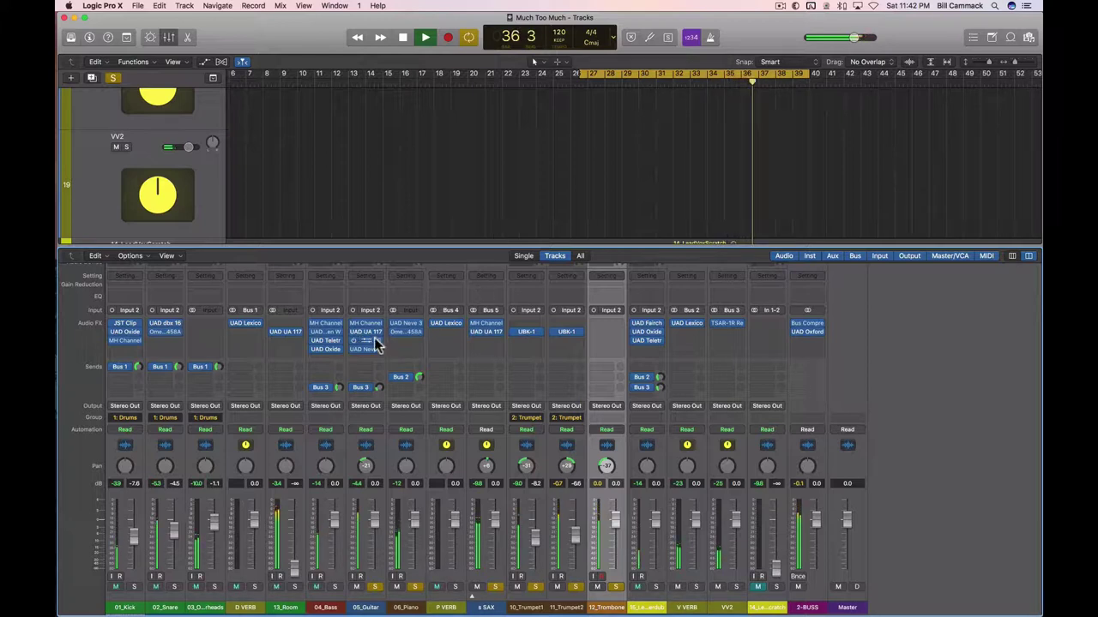
left_click(367, 350)
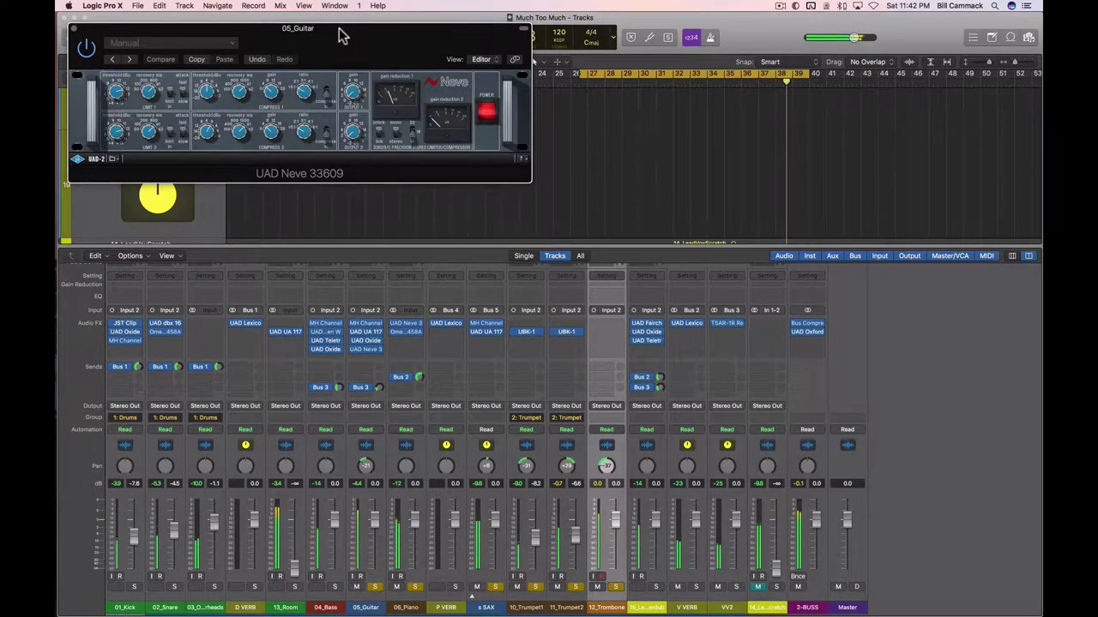
left_click_drag(339, 34, 554, 335)
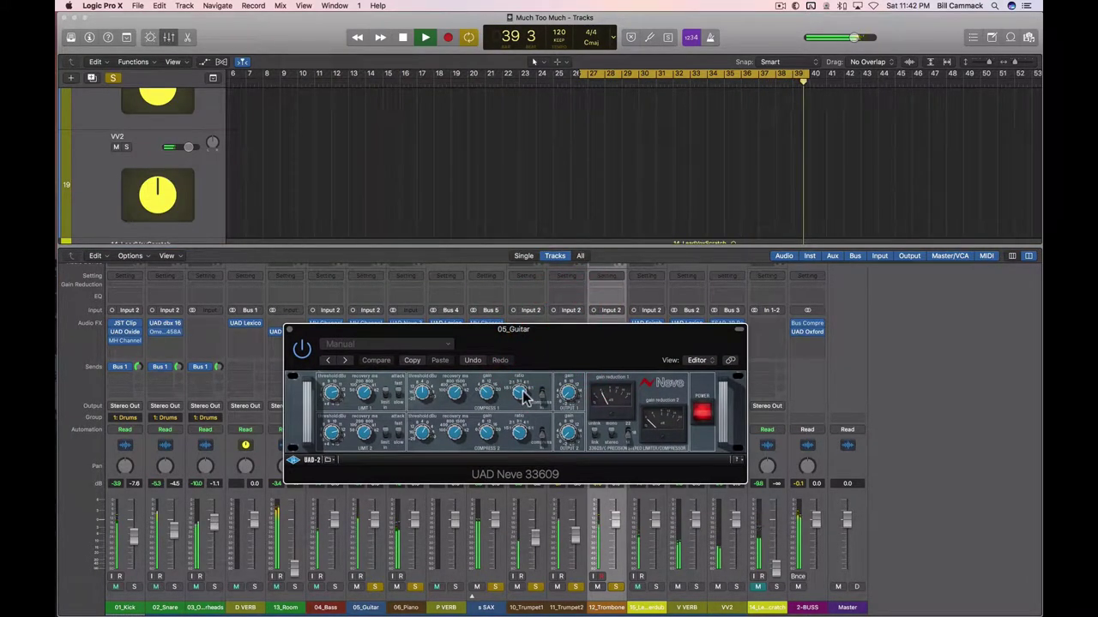
left_click_drag(523, 396, 517, 363)
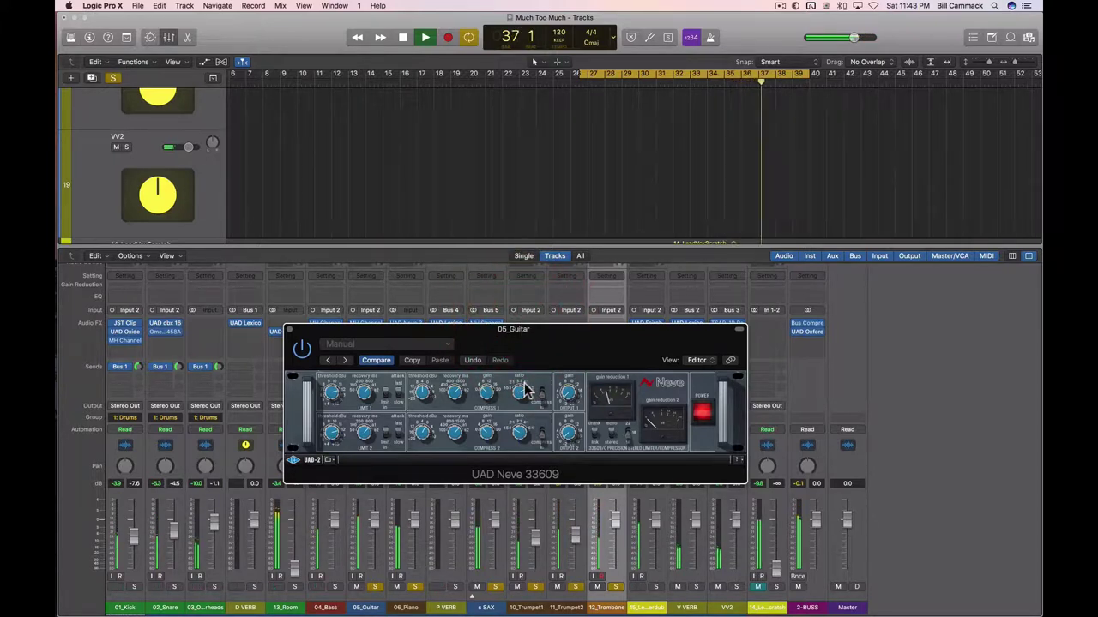
left_click_drag(528, 390, 522, 433)
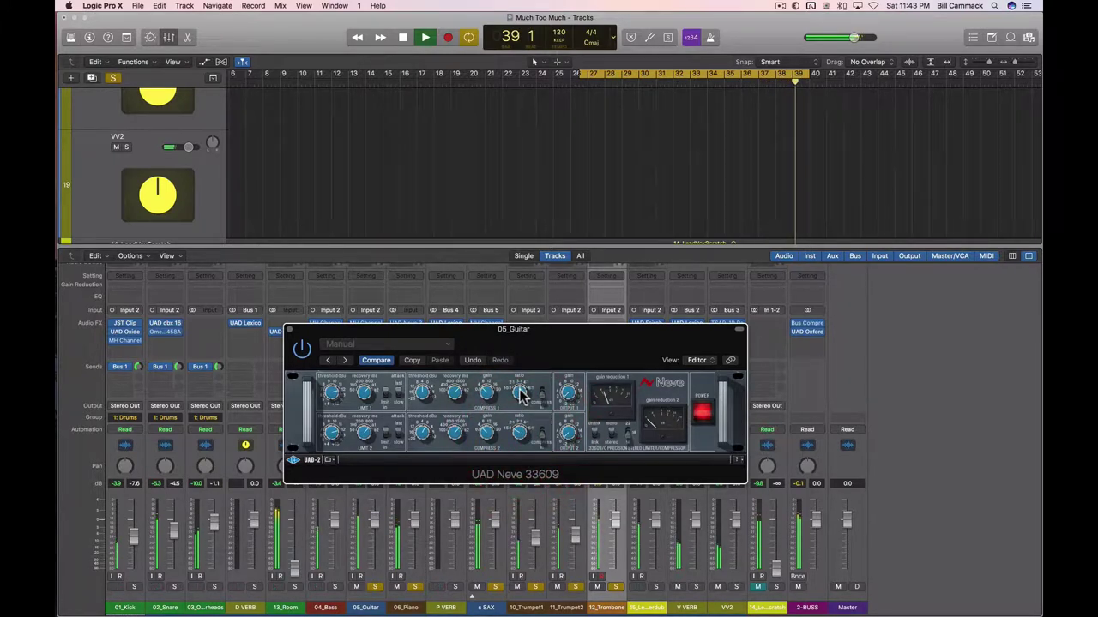
left_click(522, 395)
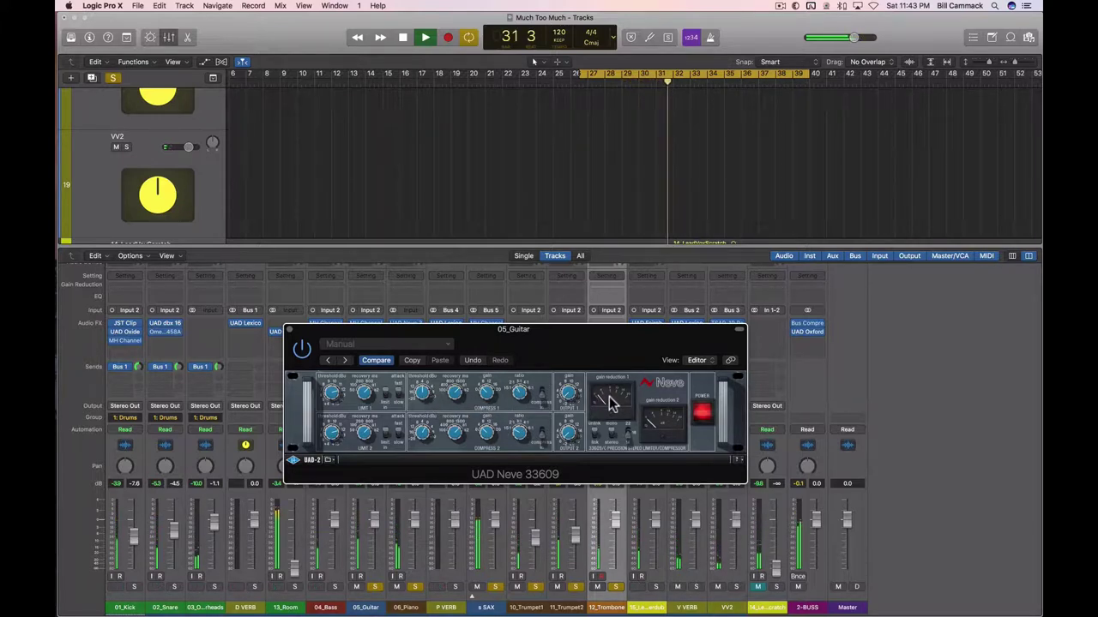
Close the guitar's Neve 33609 and clear all channel solos, saving the project with the full mix playing
left_click(290, 330)
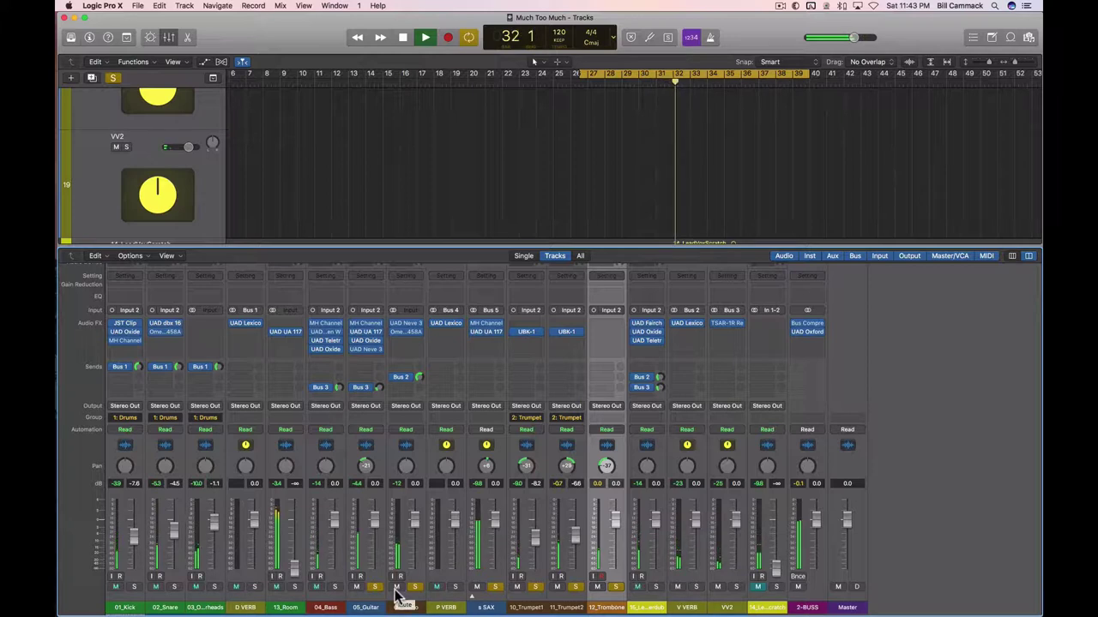
left_click(495, 588)
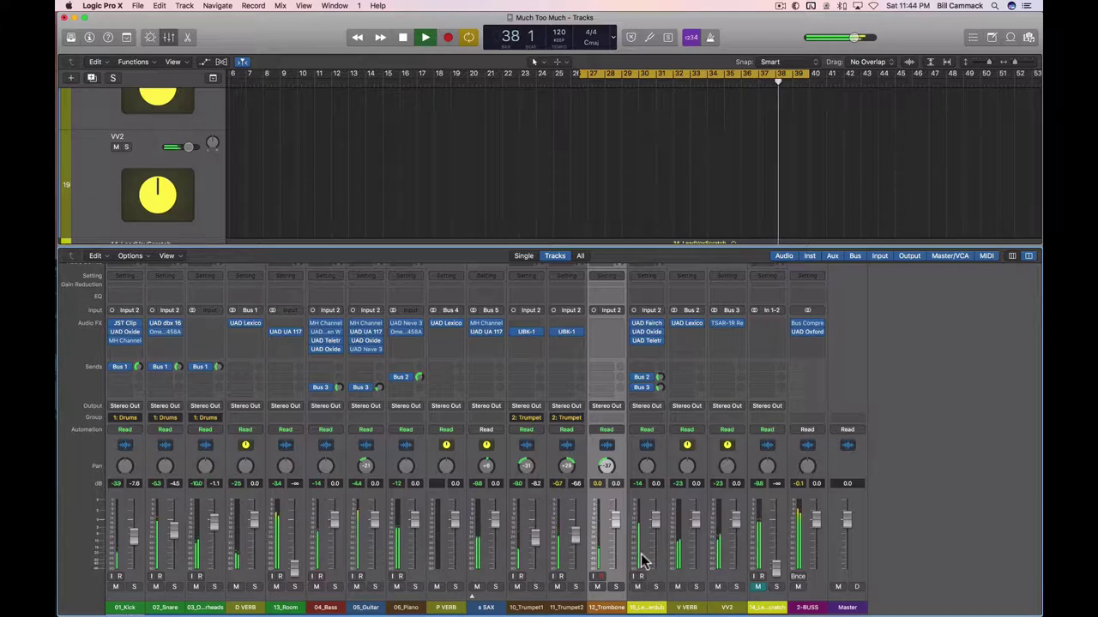
key("super+s")
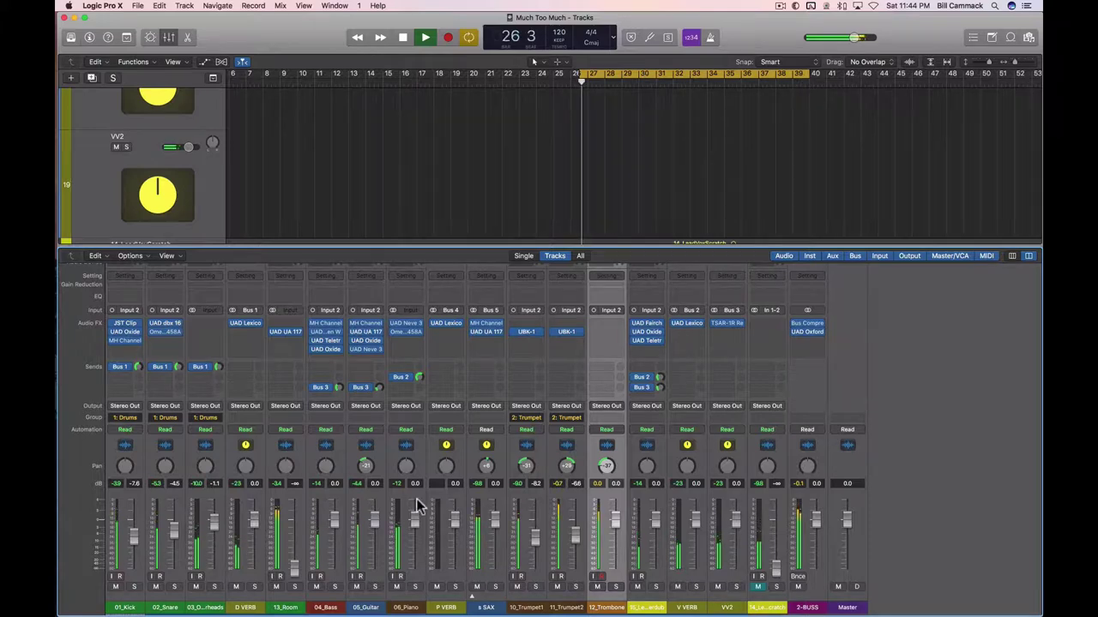
Hide the mixer to show the whole arrangement, and turn off the cycle range before stopping playback
key("x")
scroll(511, 411, "down", 10)
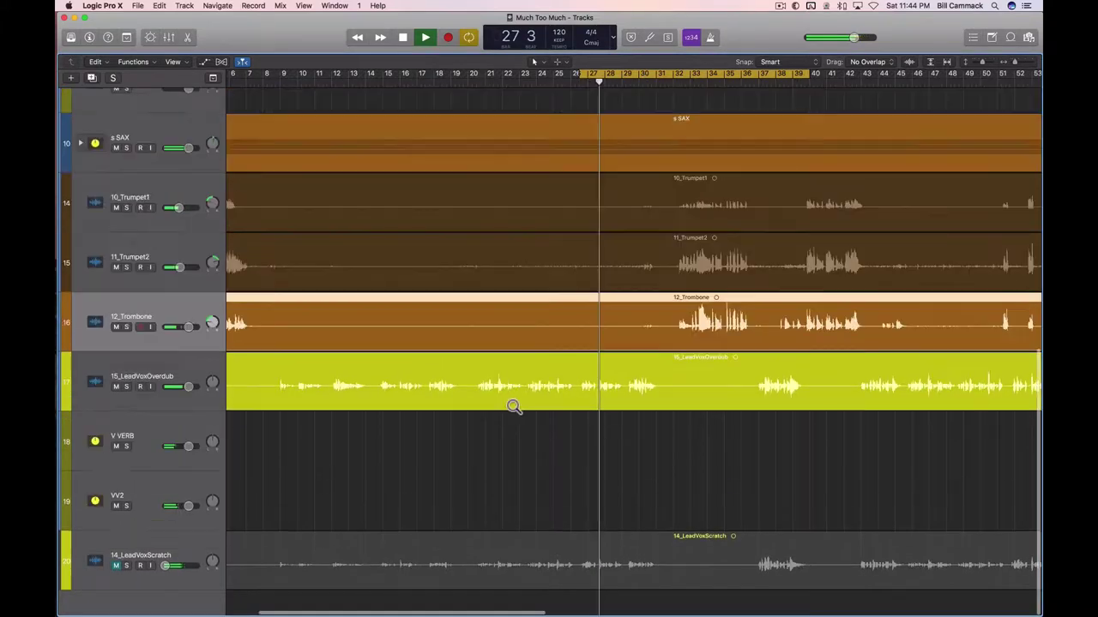
key("z")
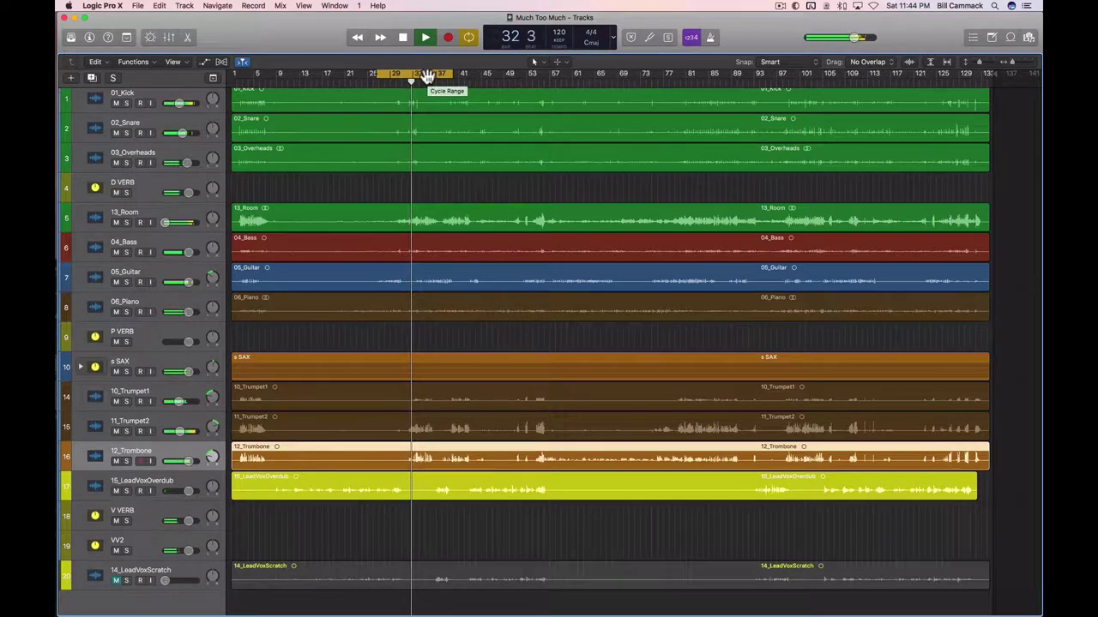
left_click(426, 76)
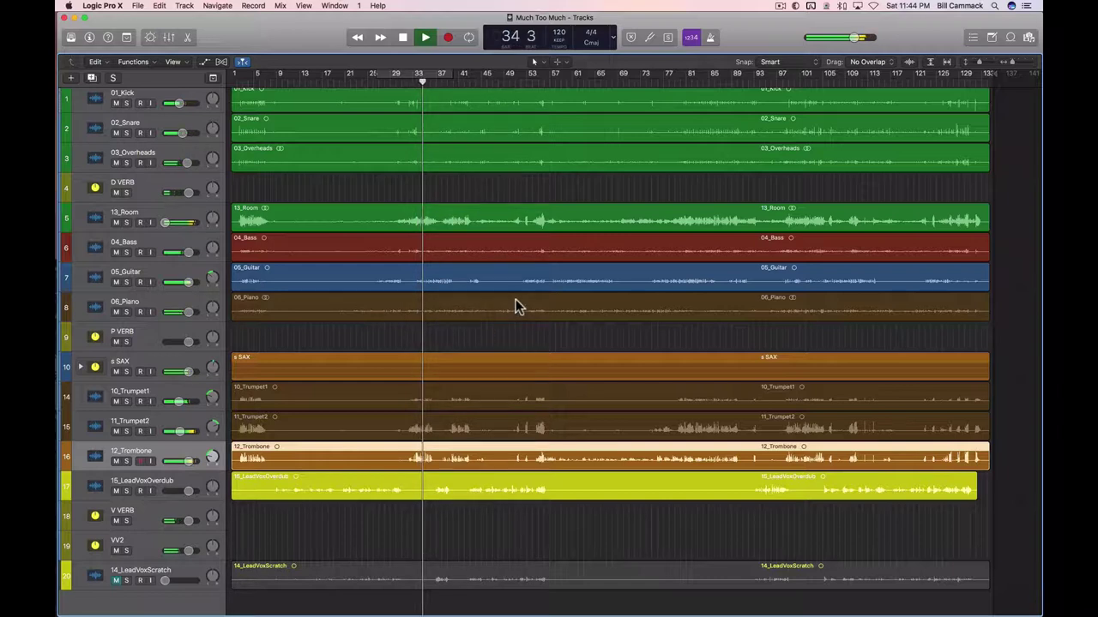
key("space")
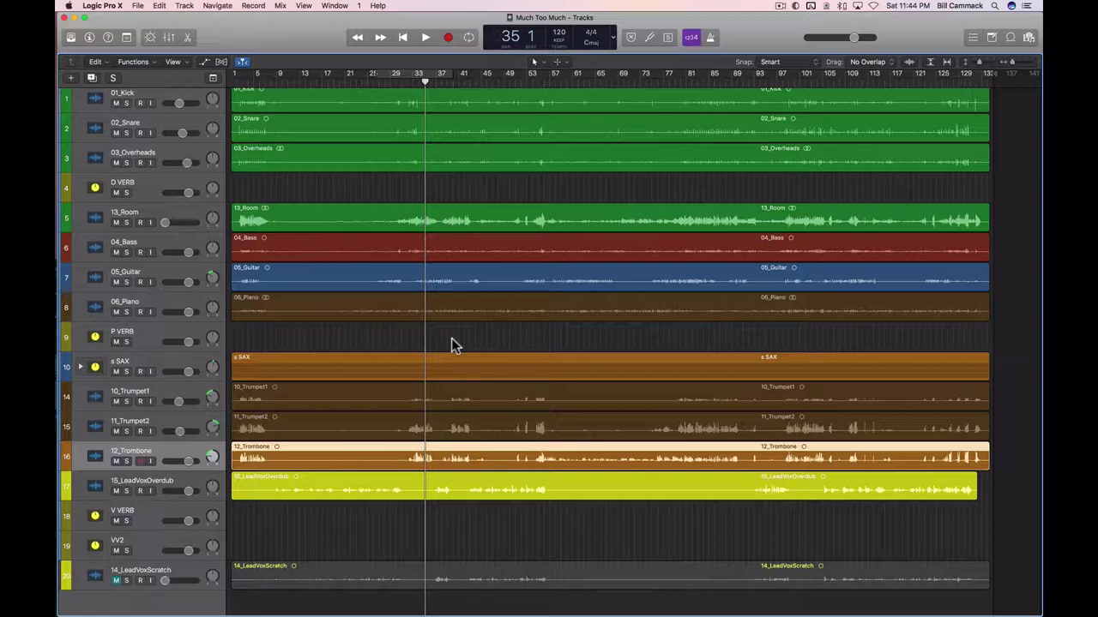
Bring the mixer back and group the 01_Kick, 02_Snare and 03_Overheads tracks into a Summing Stack
key("x")
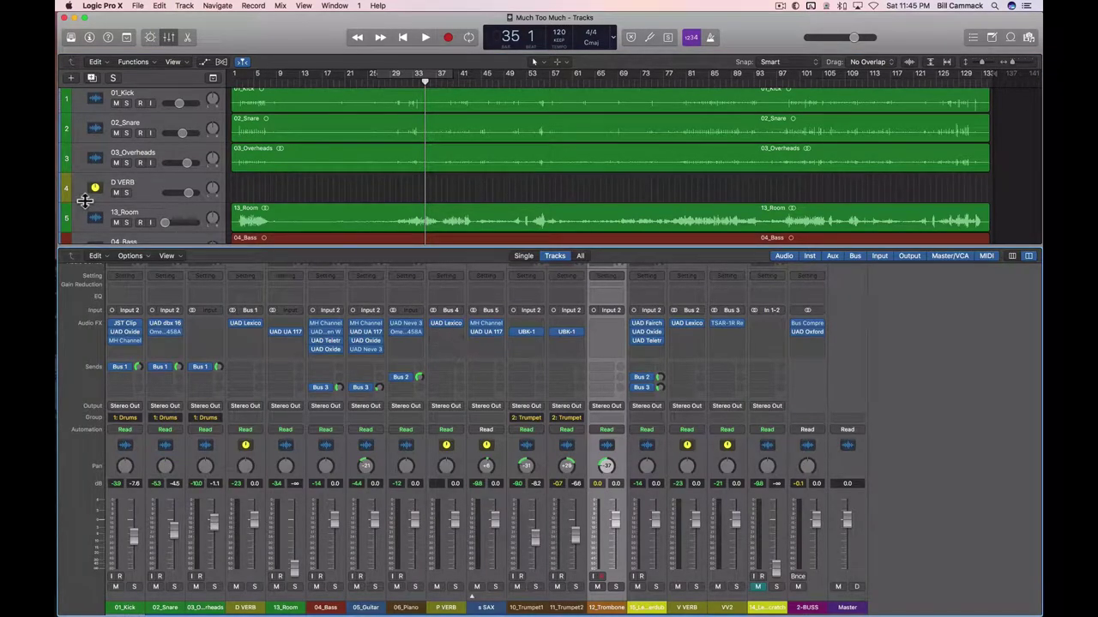
left_click(145, 107)
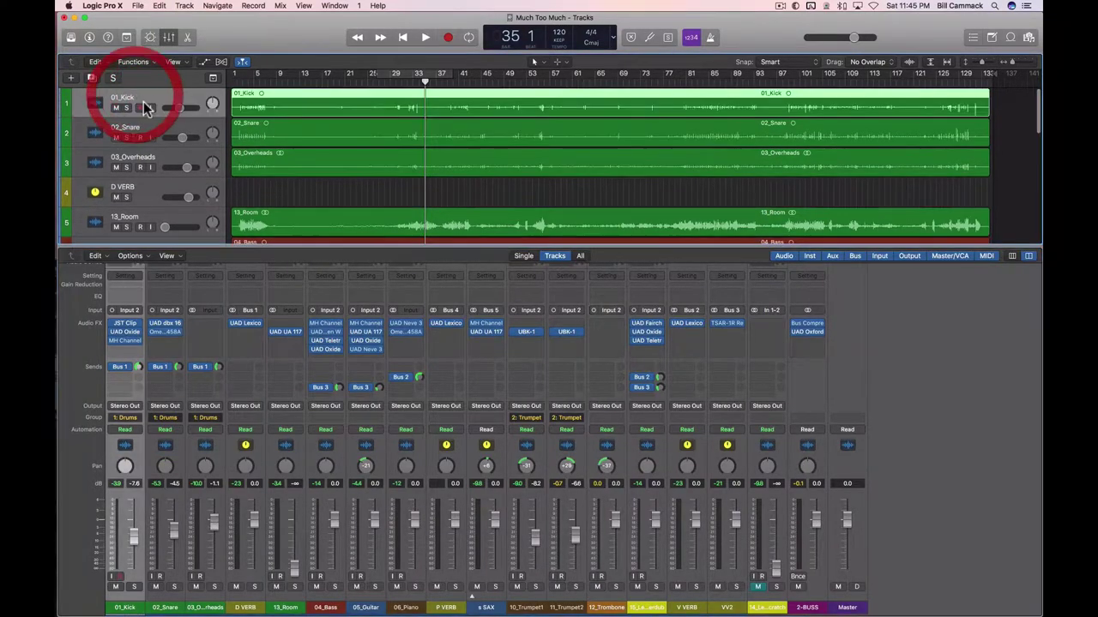
left_click(141, 160, "shift")
right_click(174, 159)
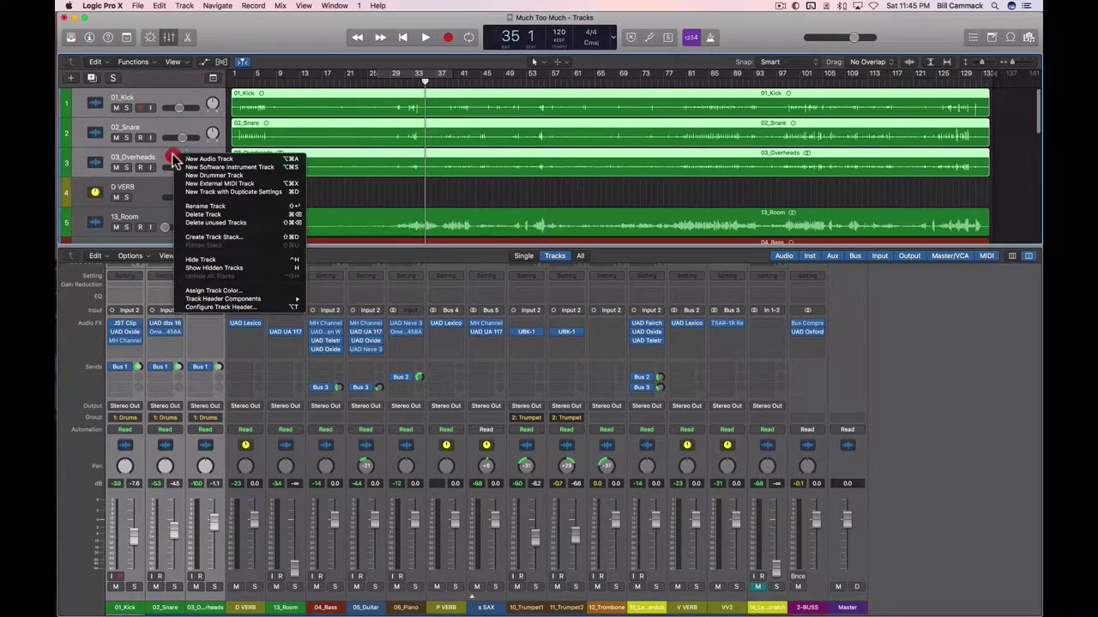
left_click(258, 237)
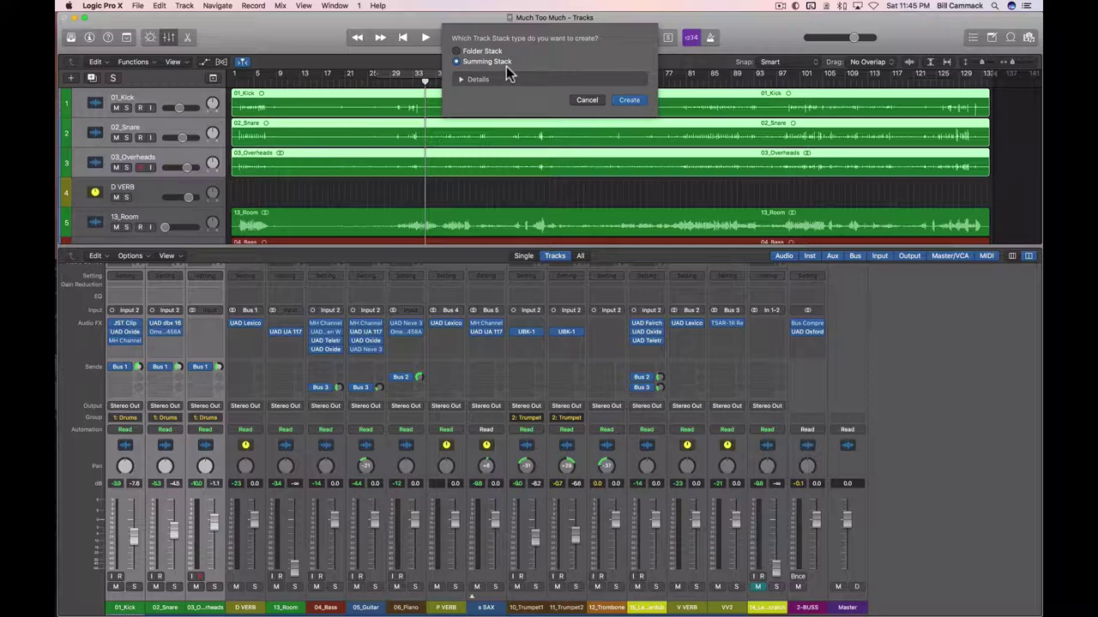
left_click(627, 101)
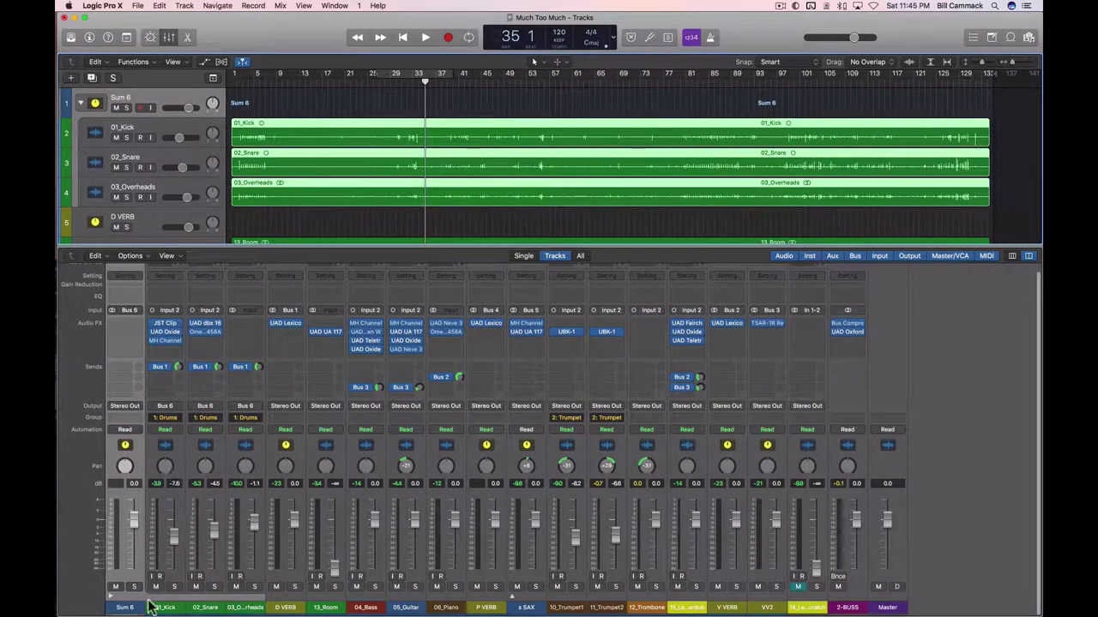
Rename the new drum stack "s DRUMS" and collapse it in the mixer
double_click(124, 608)
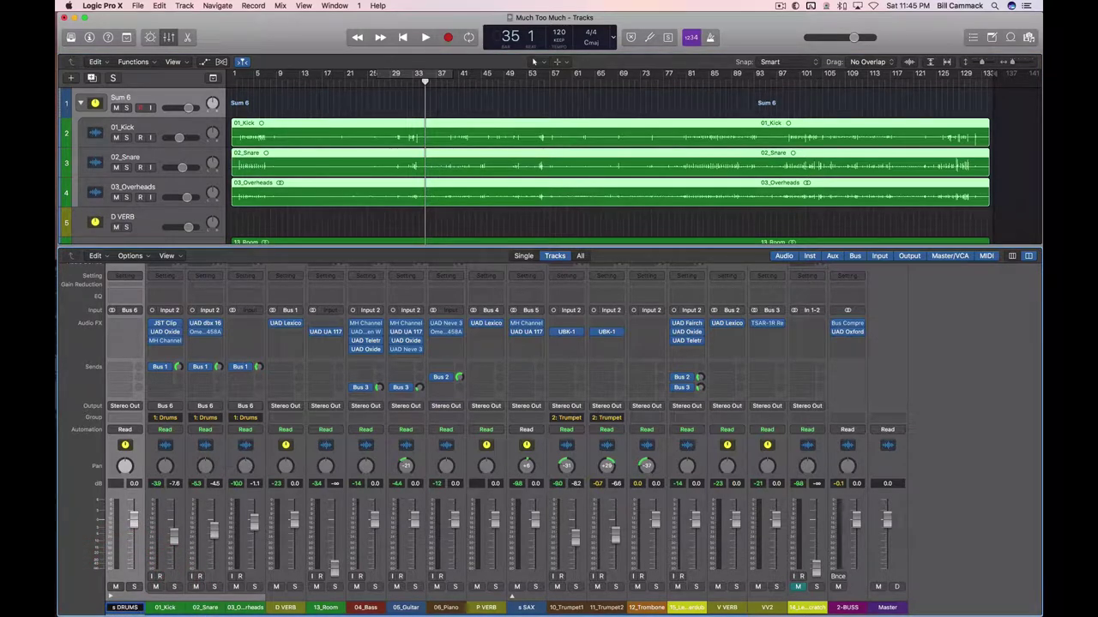
key("Return")
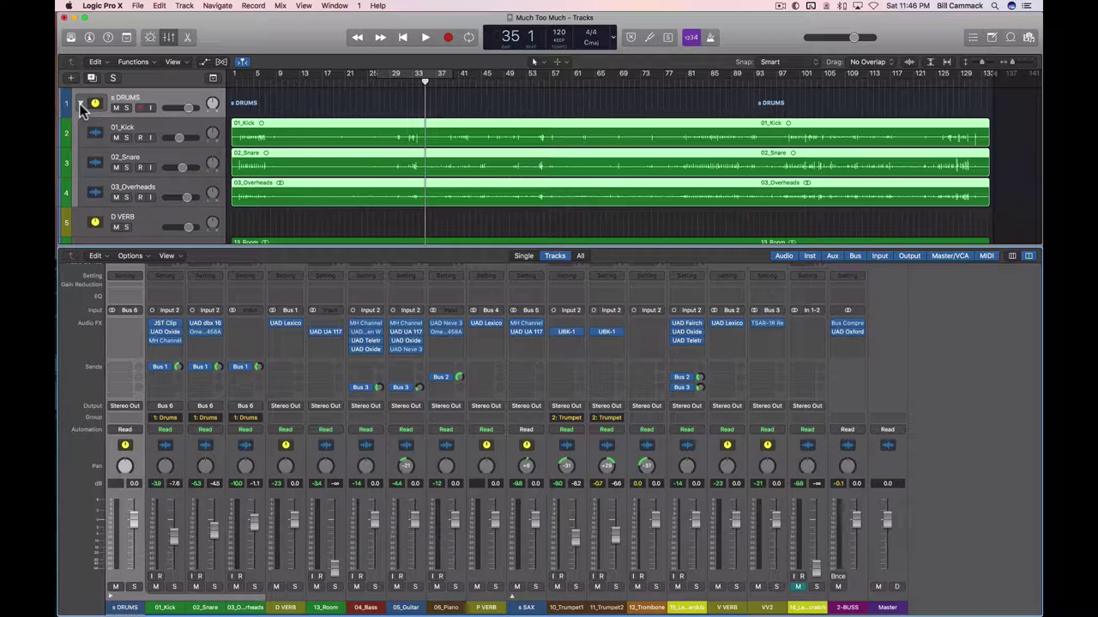
left_click(110, 605)
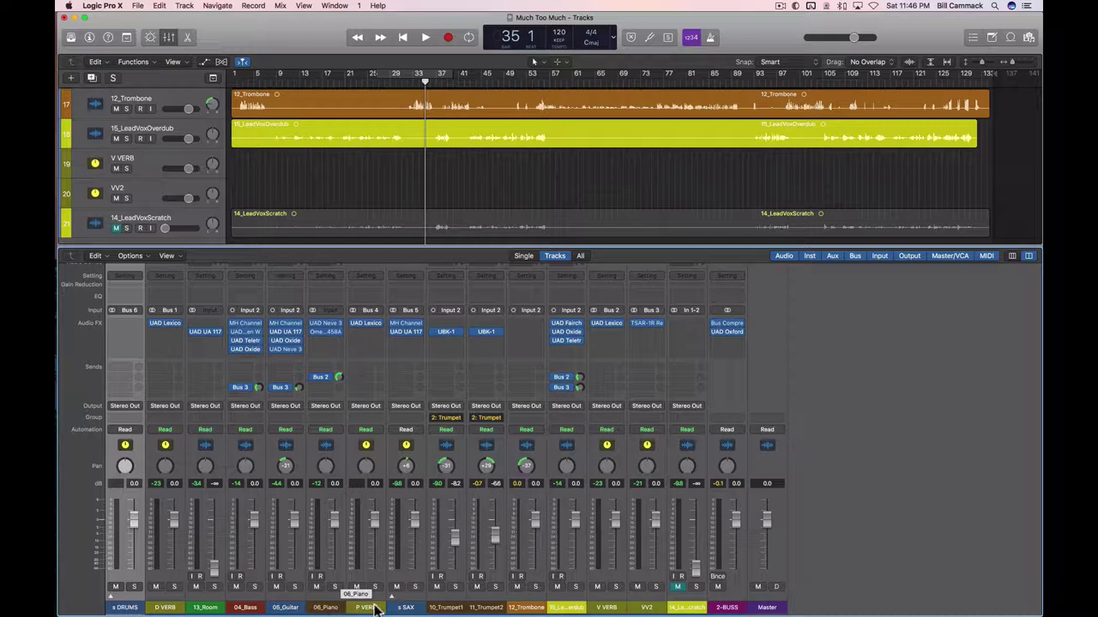
Group the 10_Trumpet1 and 11_Trumpet2 tracks into a Summing Stack
left_click(448, 450)
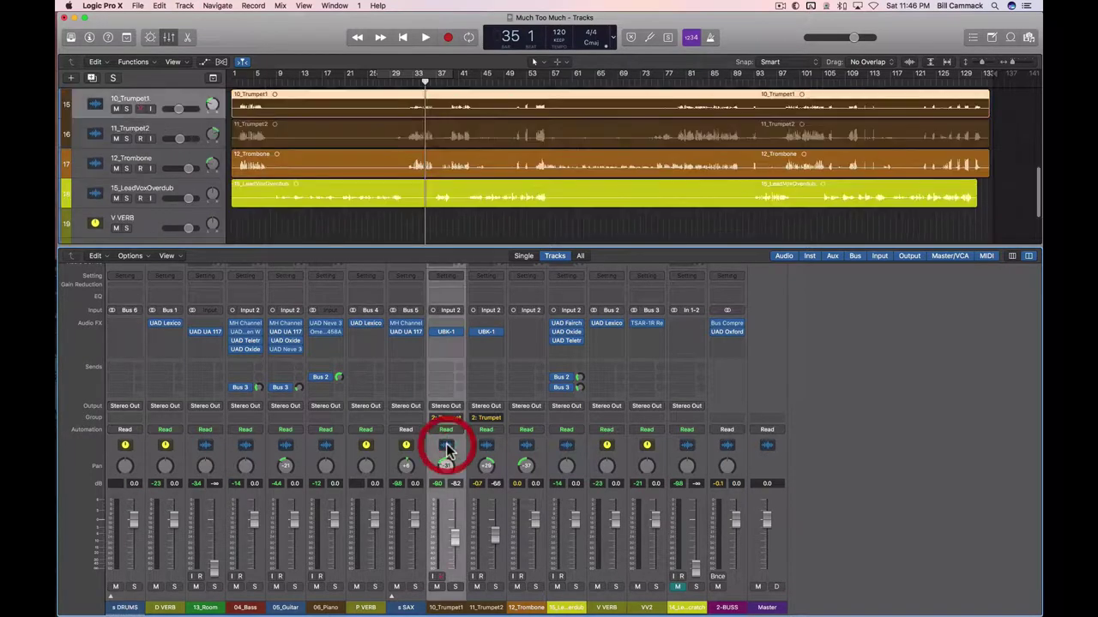
left_click(167, 131, "shift")
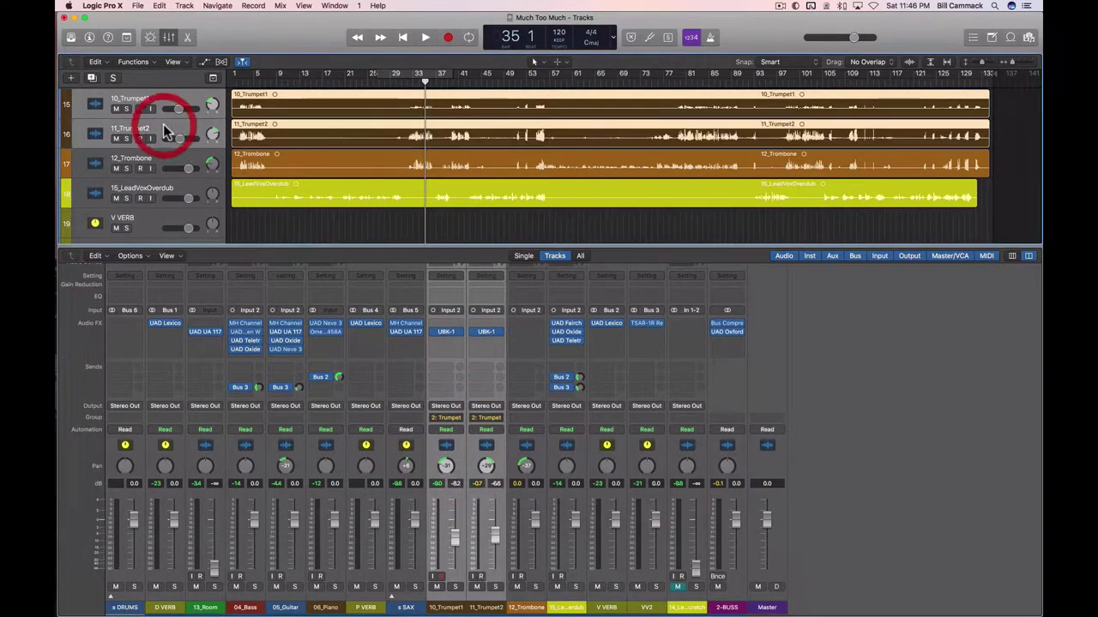
right_click(167, 98)
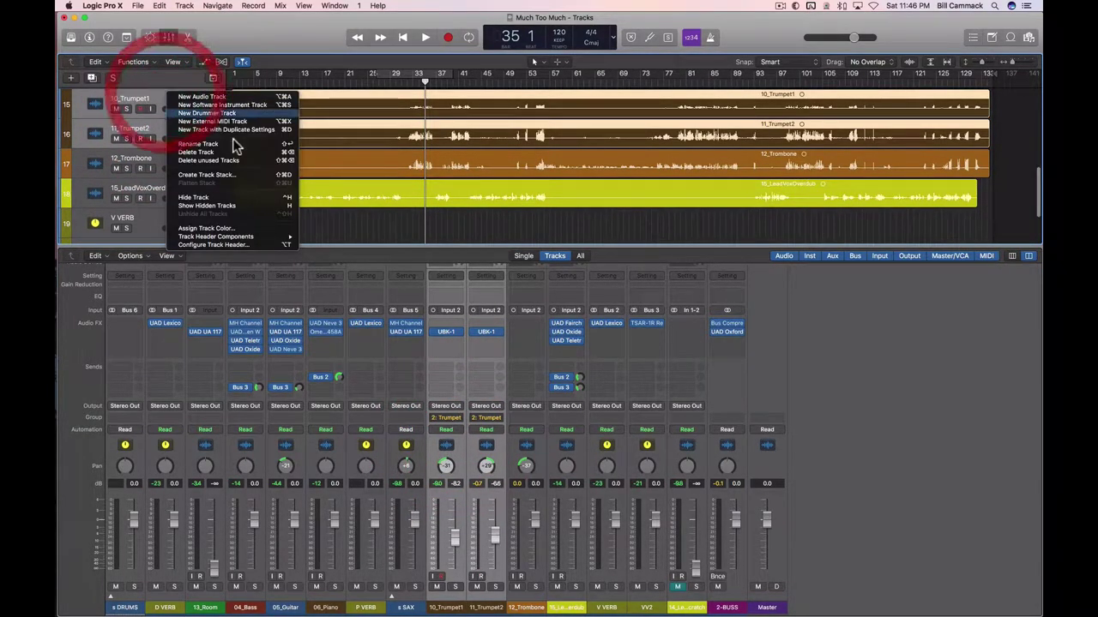
left_click(223, 177)
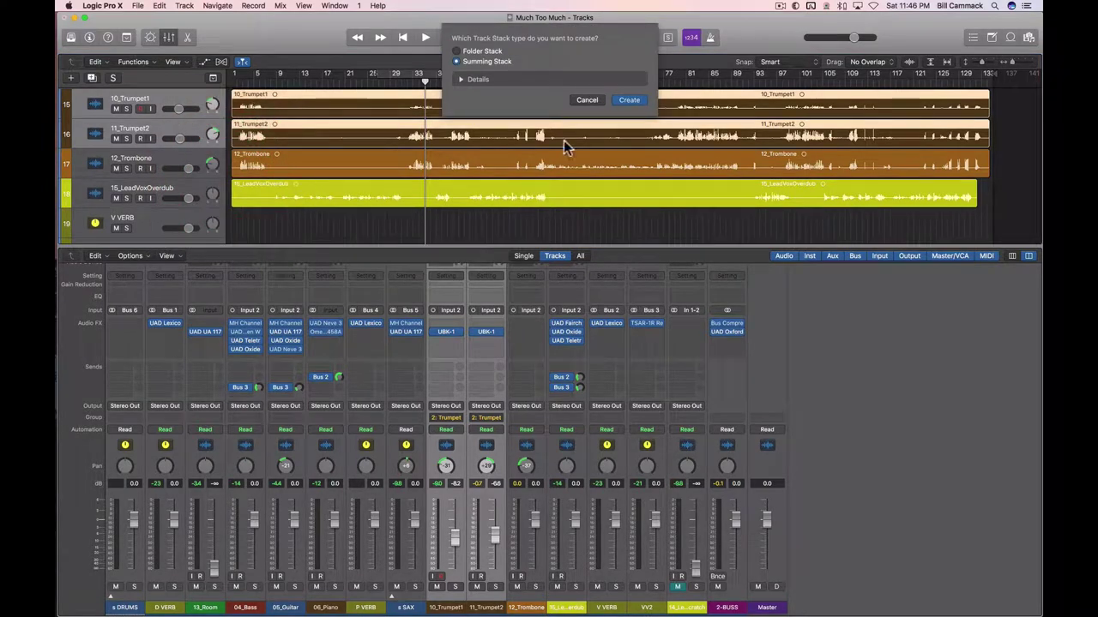
left_click(630, 101)
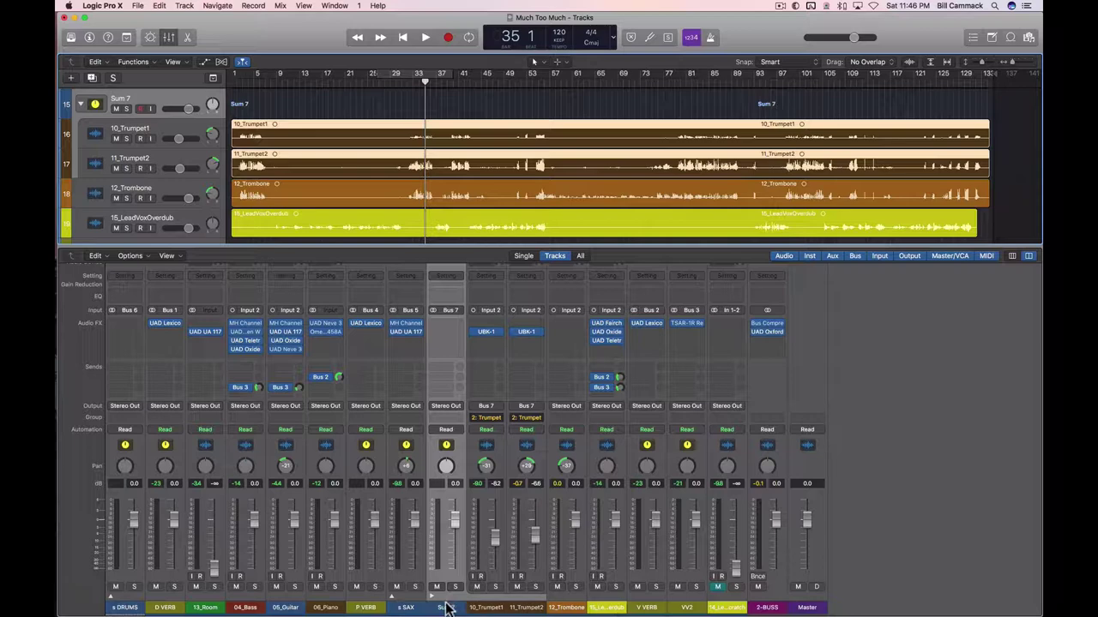
Rename the new trumpet stack "s TRUMPET" and collapse it in the mixer
double_click(446, 608)
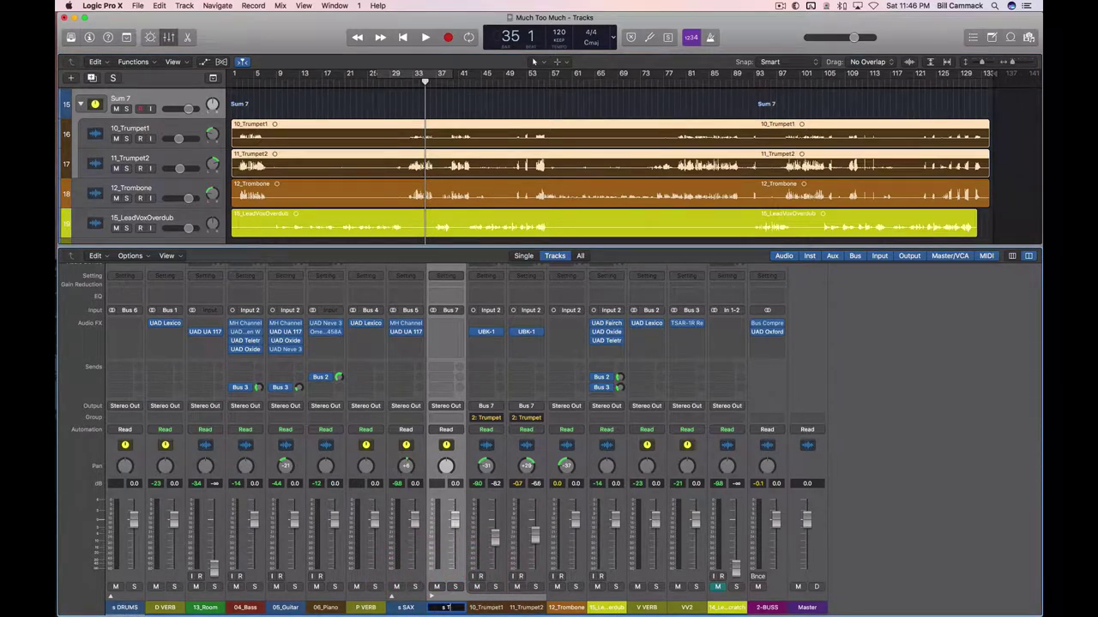
key("Return")
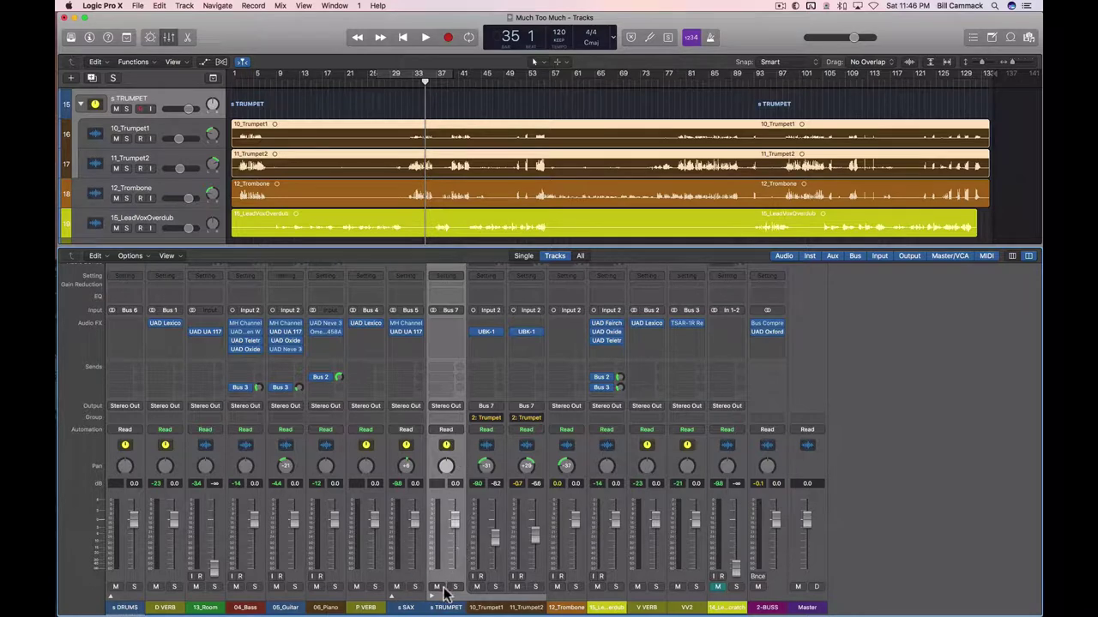
left_click(432, 598)
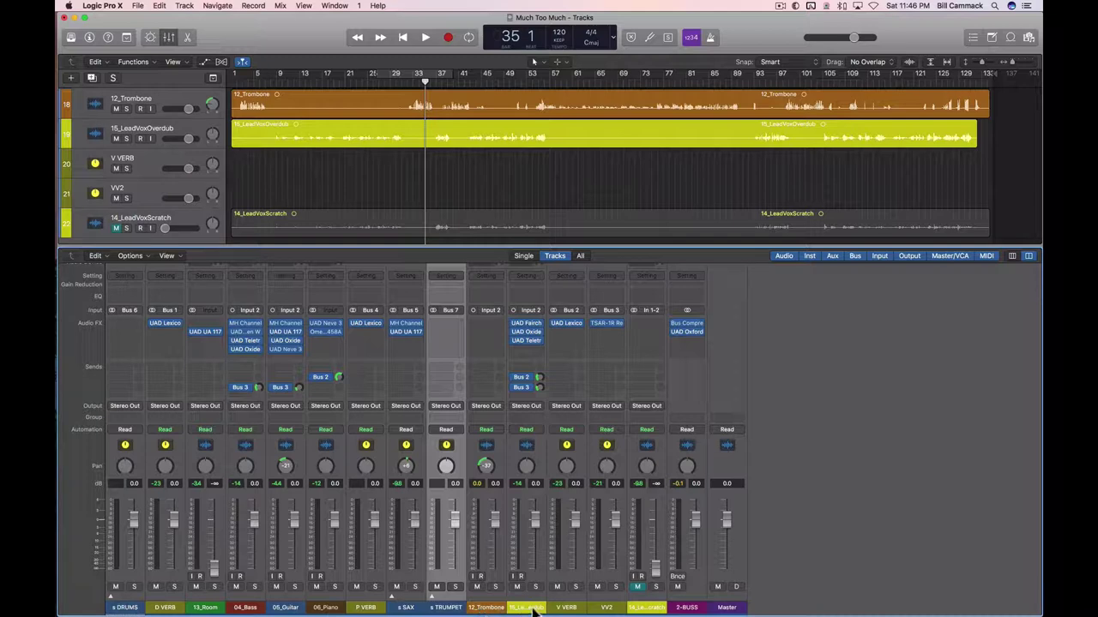
Delete the audio region on the muted 14_LeadVoxScratch track
left_click(646, 609)
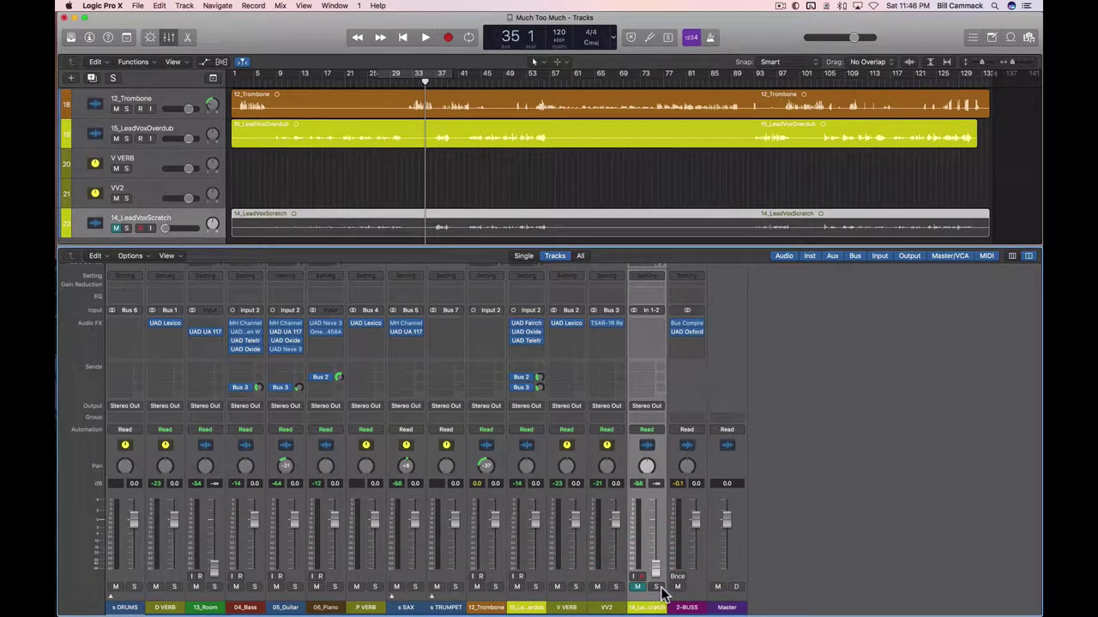
right_click(648, 445)
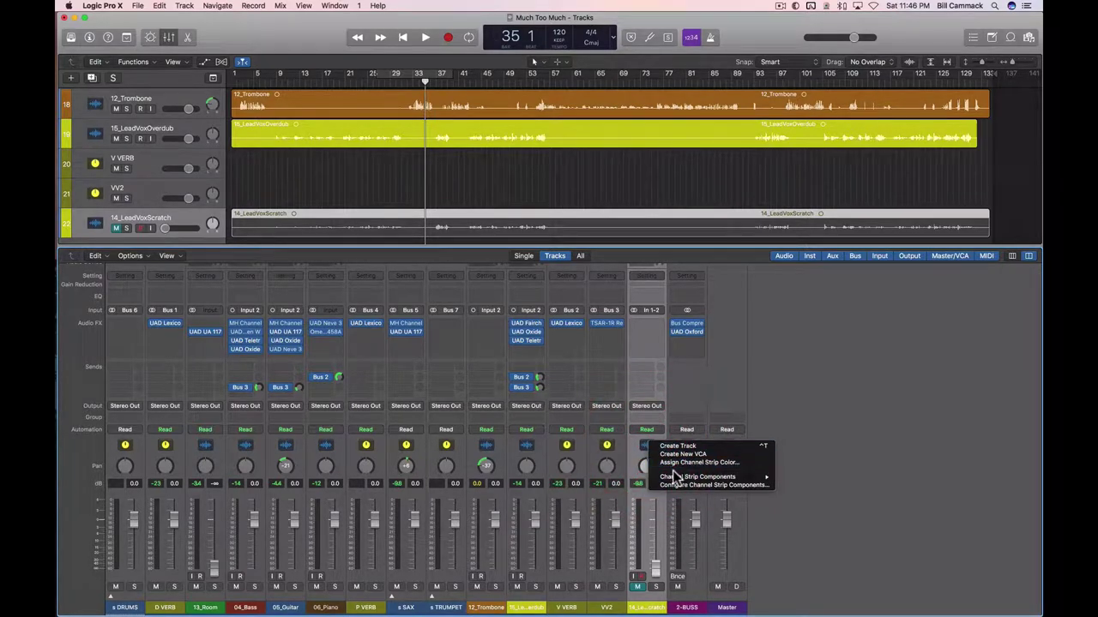
left_click(655, 610)
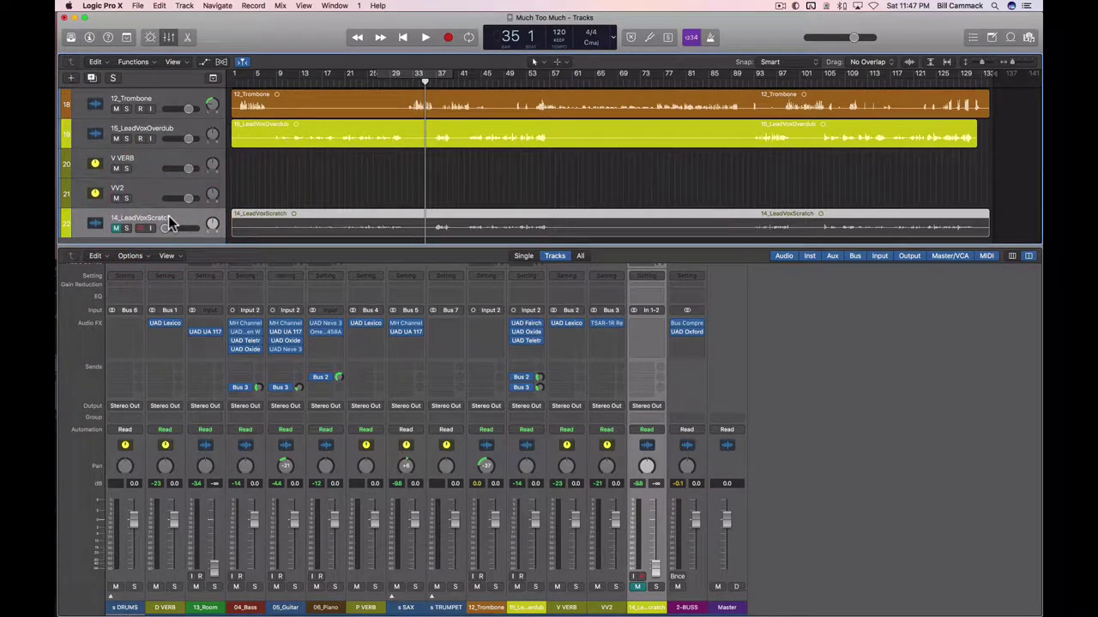
key("Delete")
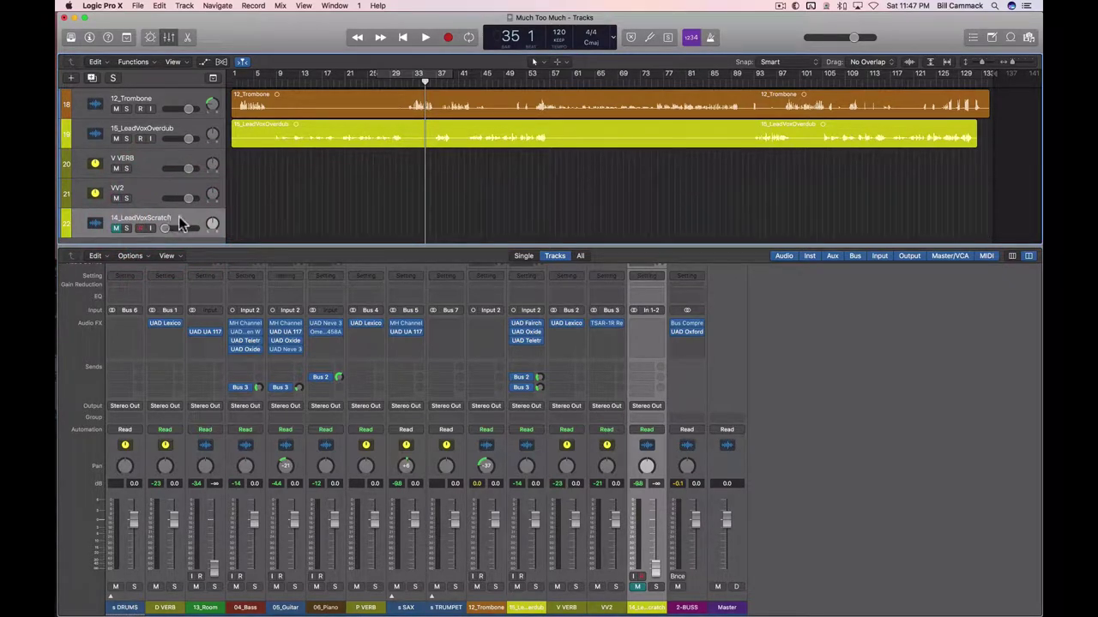
left_click(767, 556)
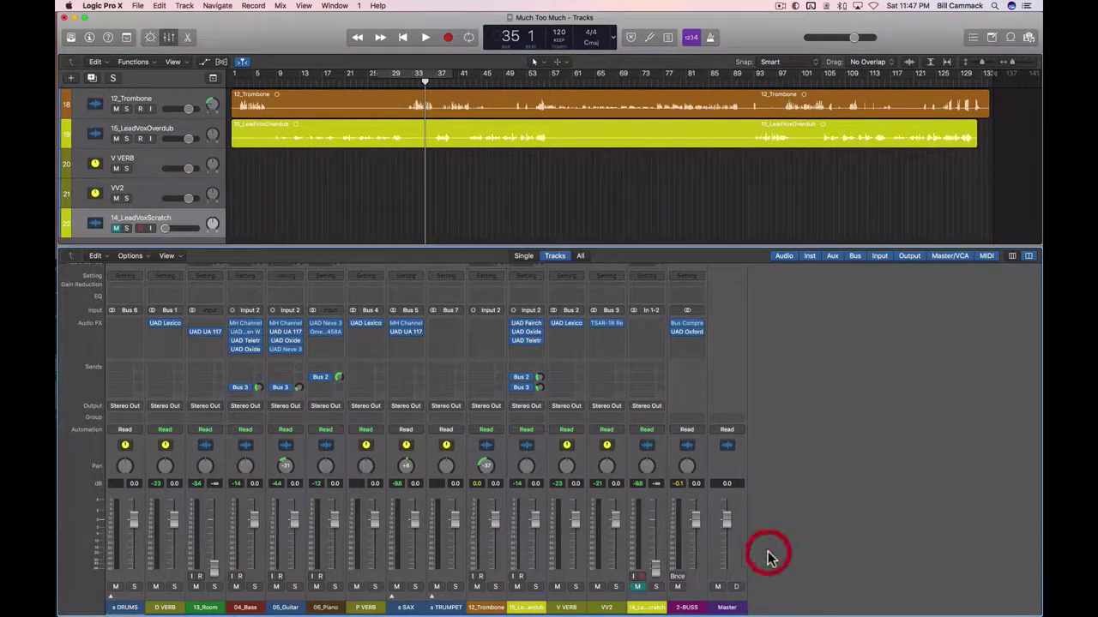
Open the 2-BUSS channel's Bus Compressor beside the mixer and play the soloed 15_LeadVoxOverdub from just before its first phrase
left_click(692, 330)
left_click_drag(797, 189, 877, 202)
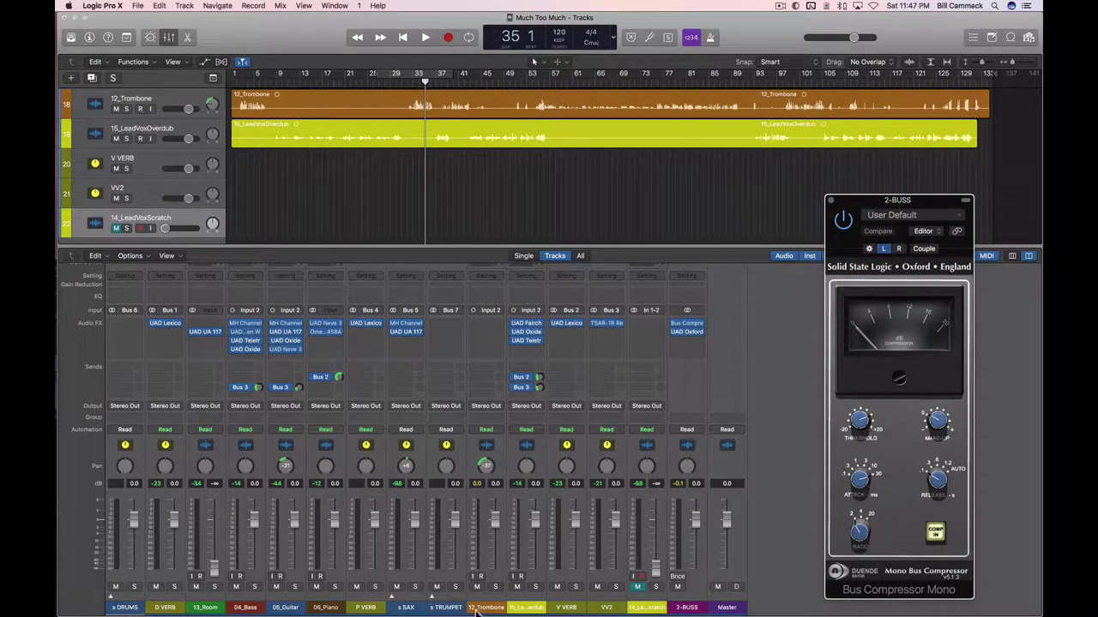
left_click(535, 588)
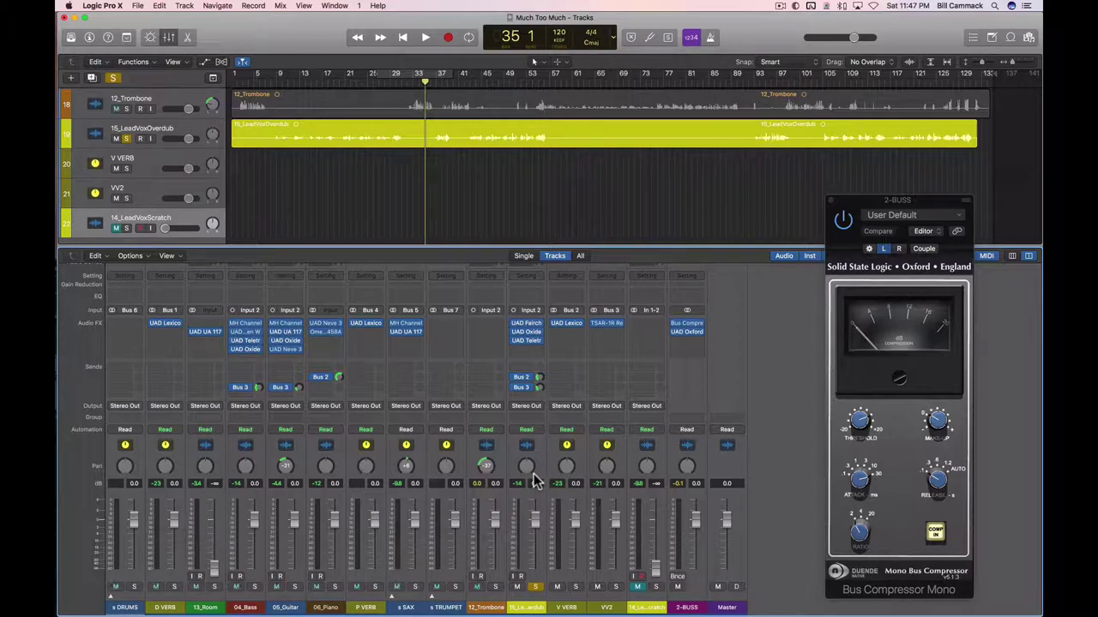
key("space")
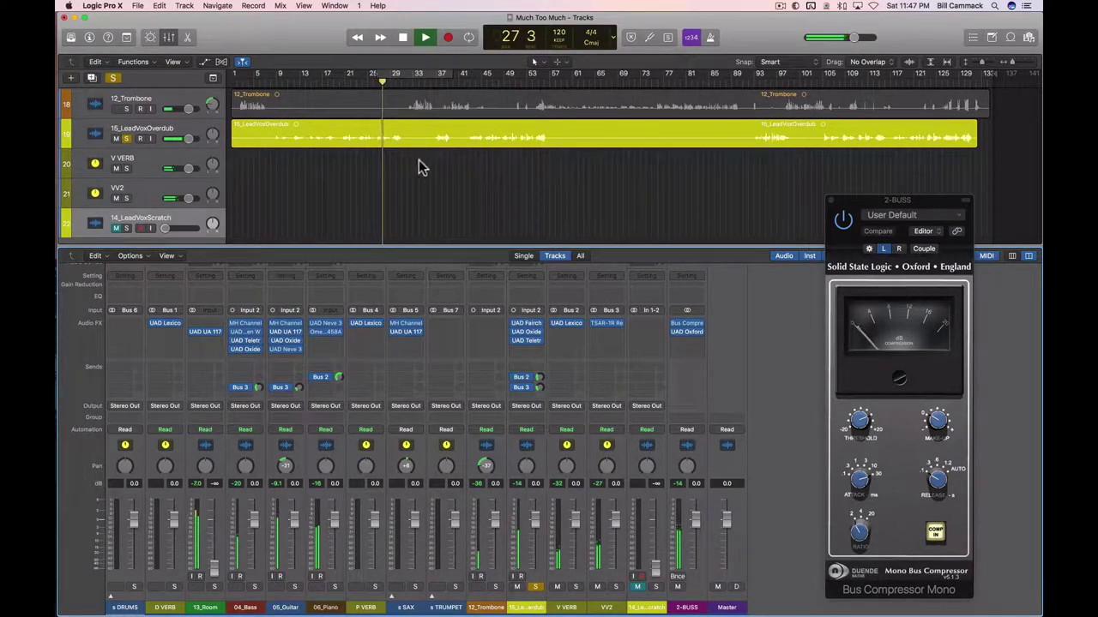
left_click(324, 150, "ctrl+alt")
left_click(324, 151, "ctrl+alt")
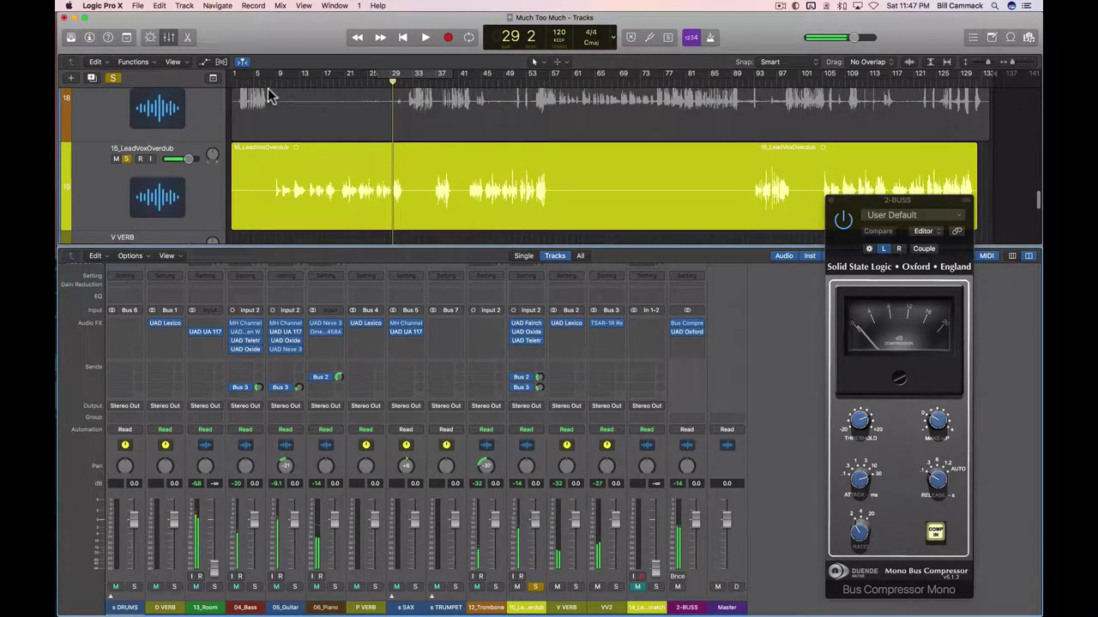
left_click(264, 80)
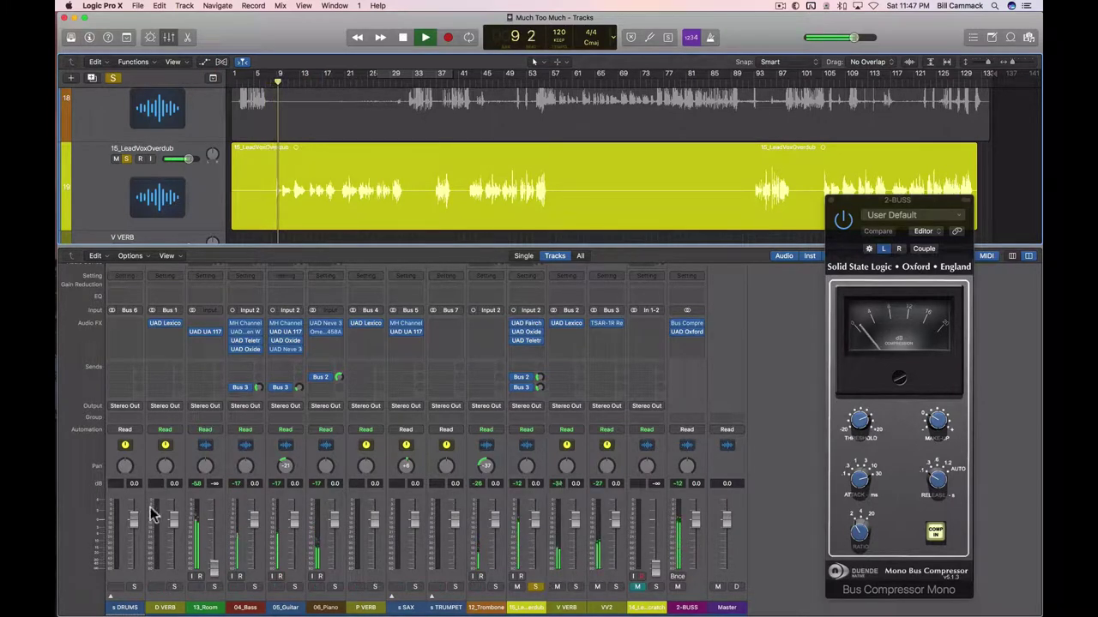
Select the s DRUMS stack and add it to the soloed channels during playback
left_click(124, 450)
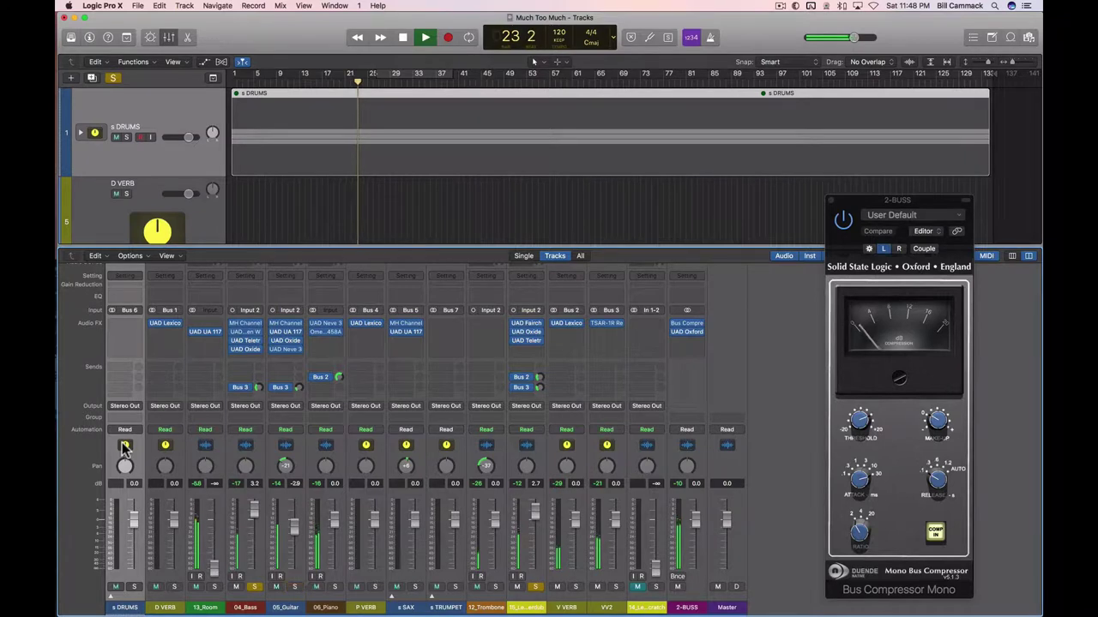
left_click(134, 586)
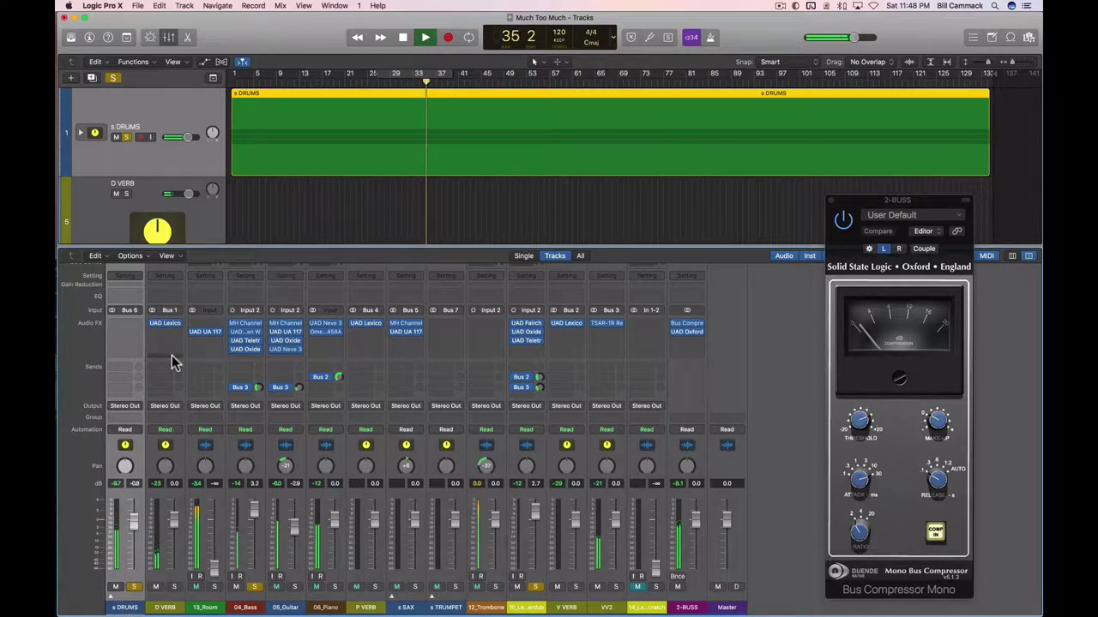
Save the project and insert SSL's Bus Compressor Mono as Dual Mono on the s DRUMS stack, placing its window over the mixer
key("super+s")
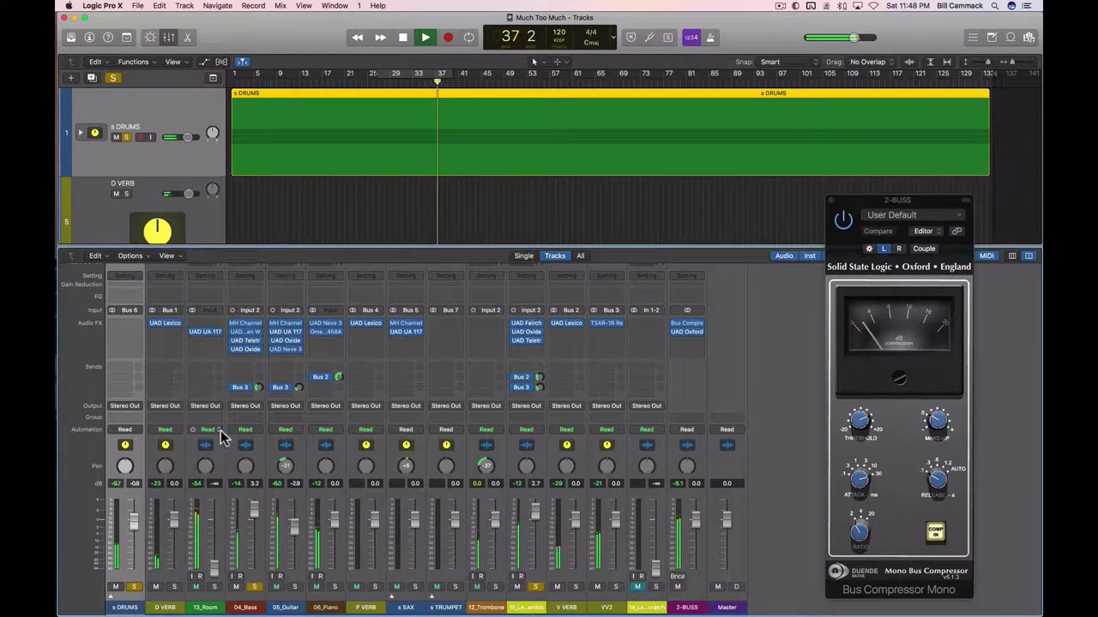
left_click(123, 324)
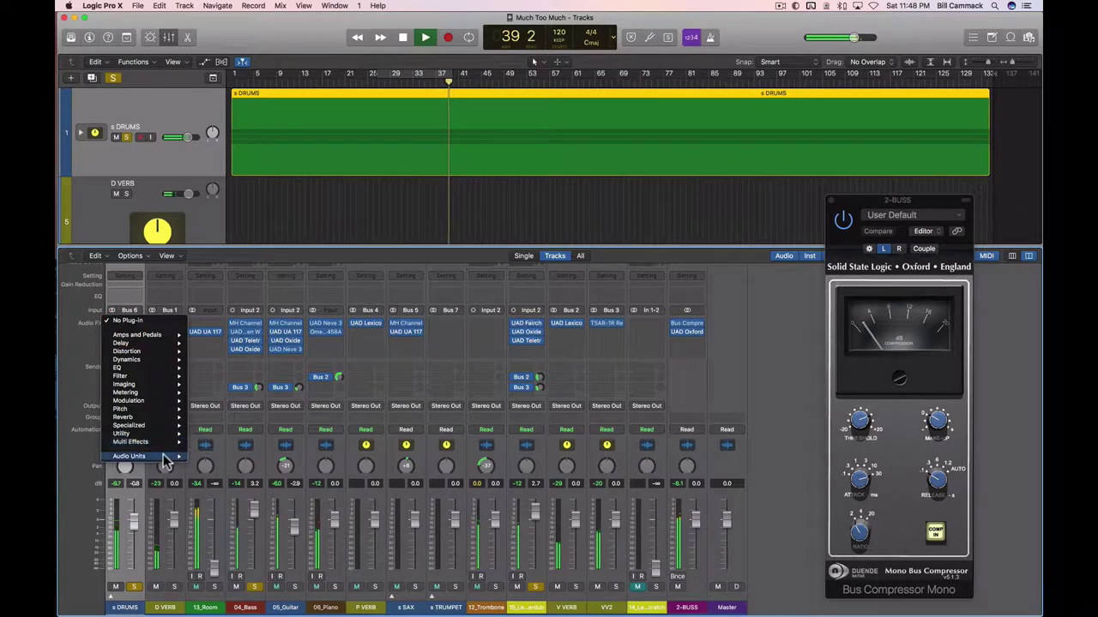
mouse_move(167, 457)
mouse_move(257, 547)
mouse_move(321, 547)
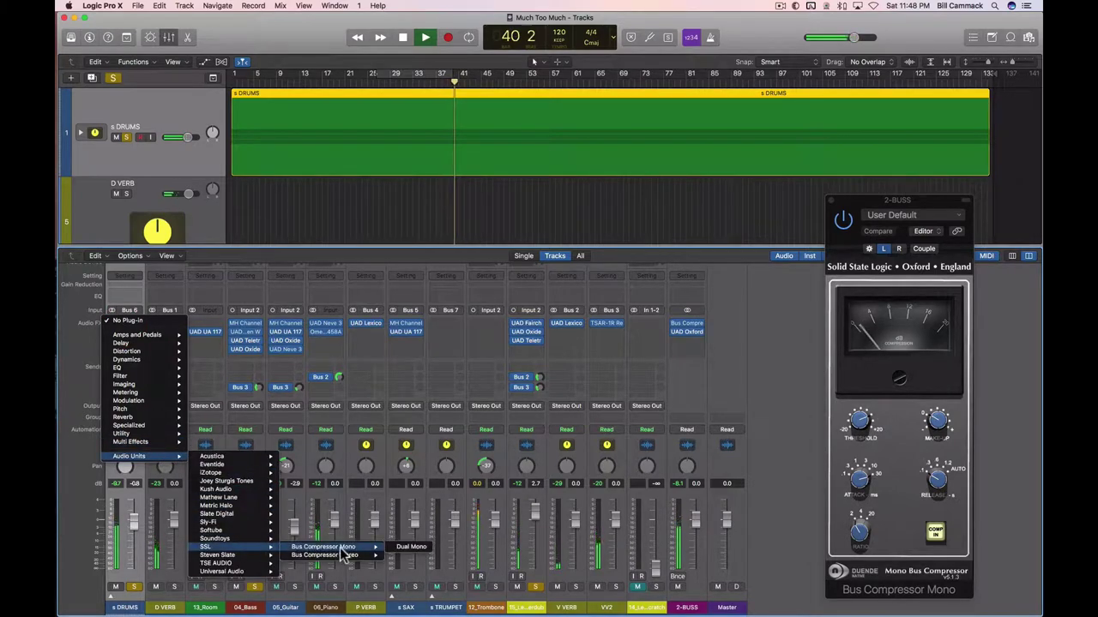
left_click(404, 548)
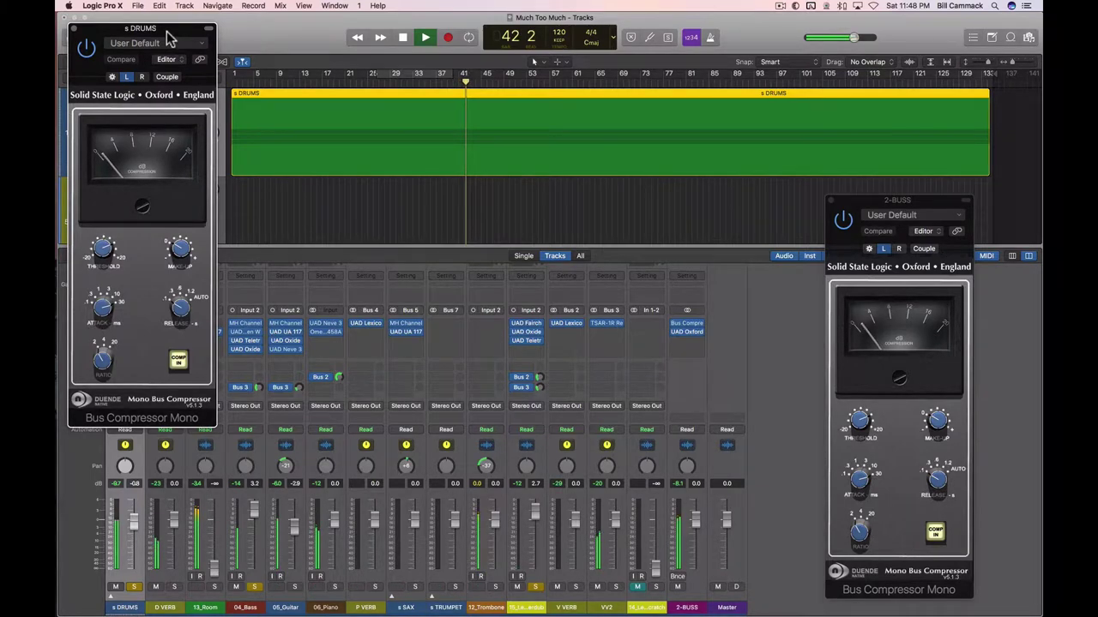
left_click_drag(169, 39, 548, 195)
Set the s DRUMS compressor's ratio to 4, adjust attack and release, lower the threshold and raise the make-up gain
left_click(483, 502)
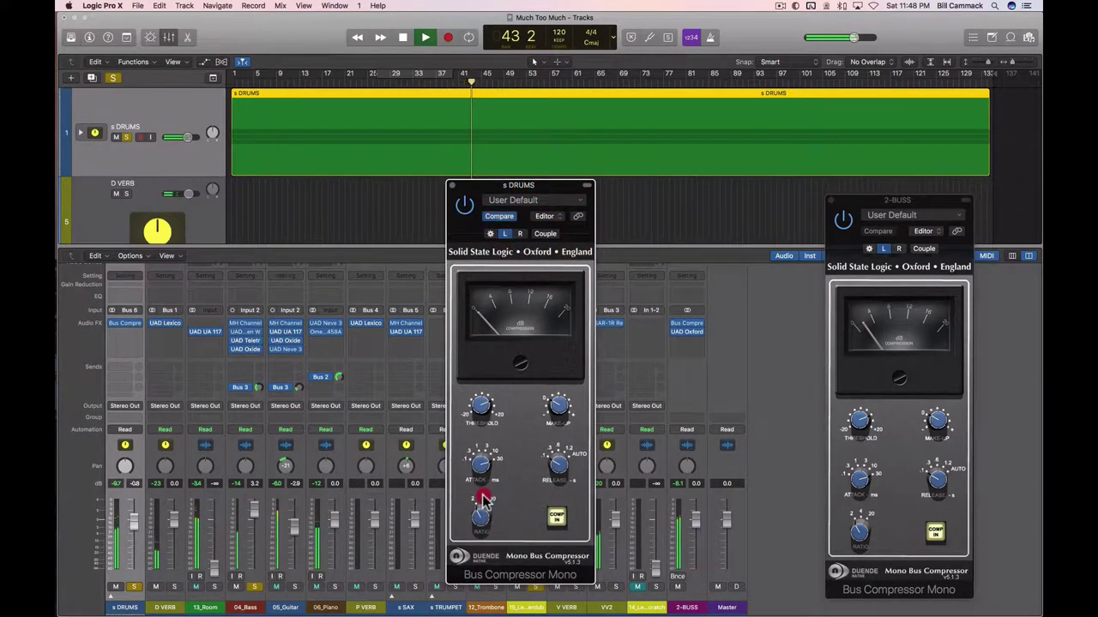
left_click(473, 454)
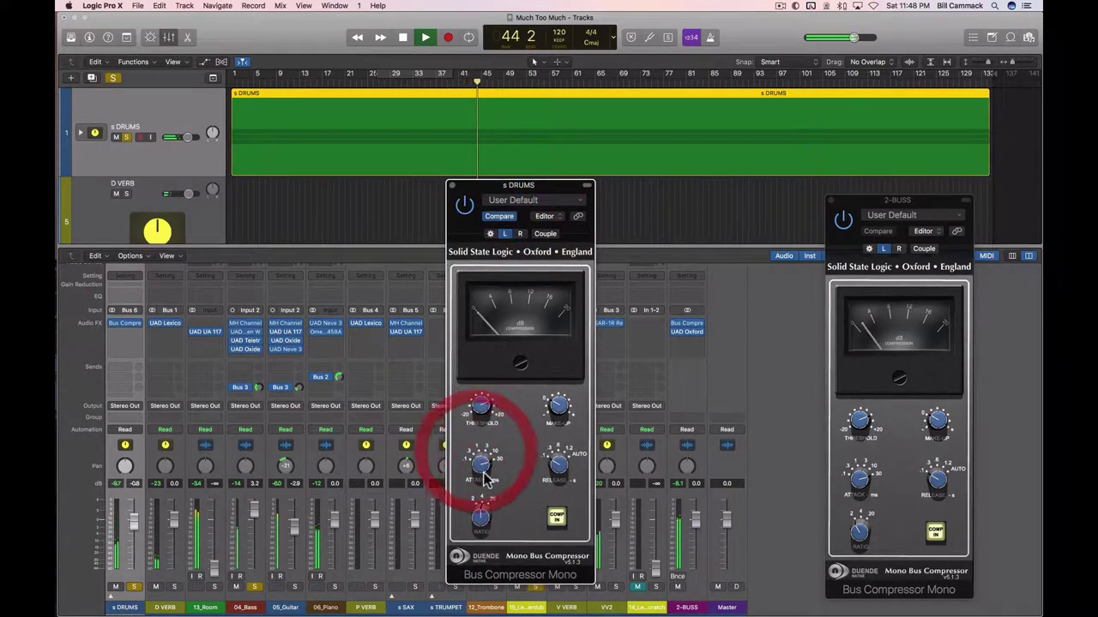
left_click(559, 466)
left_click(533, 266)
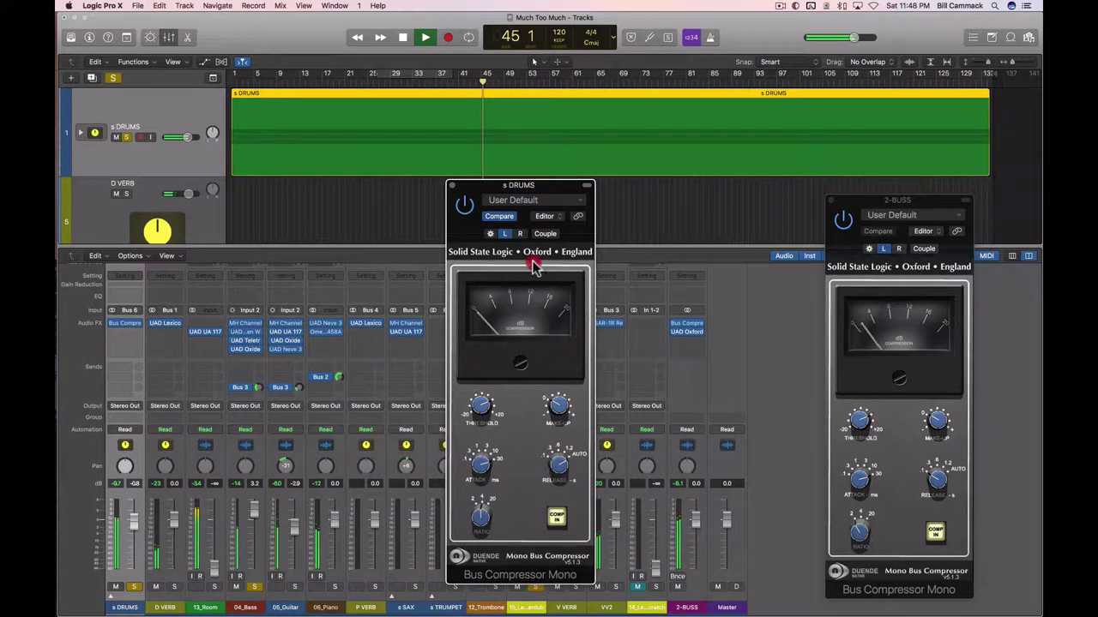
left_click_drag(483, 410, 490, 510)
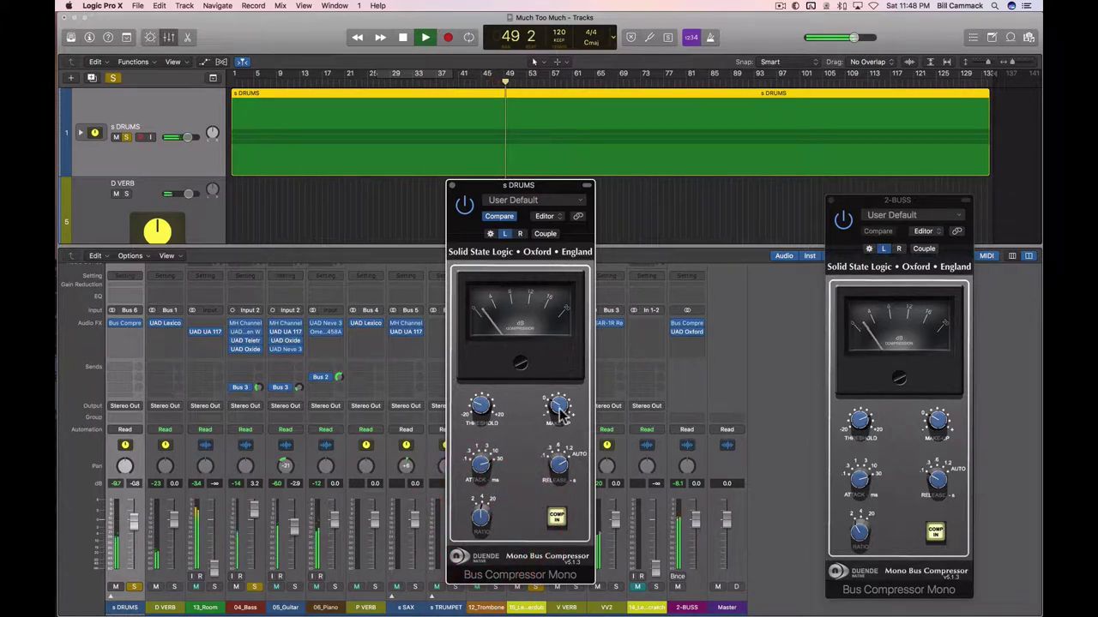
left_click_drag(559, 411, 553, 331)
Couple the s DRUMS compressor's left and right channels, nudge every knob so both sides match, and close the plug-in
left_click(546, 234)
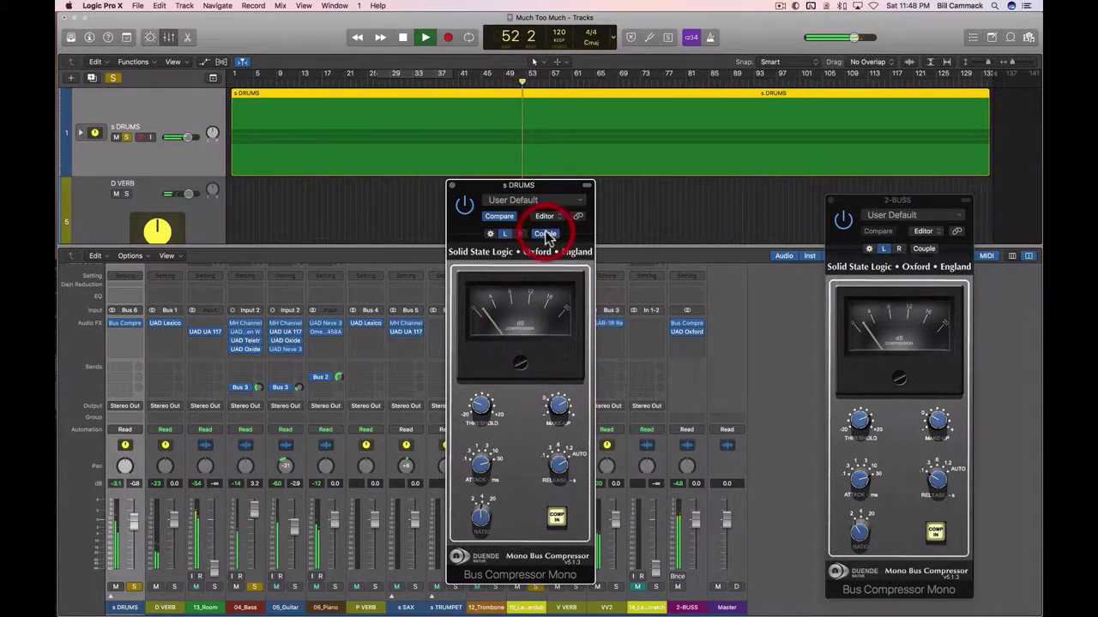
left_click_drag(478, 415, 480, 406)
left_click_drag(554, 414, 556, 408)
left_click_drag(493, 466, 480, 459)
left_click_drag(559, 464, 541, 437)
left_click_drag(486, 526, 480, 502)
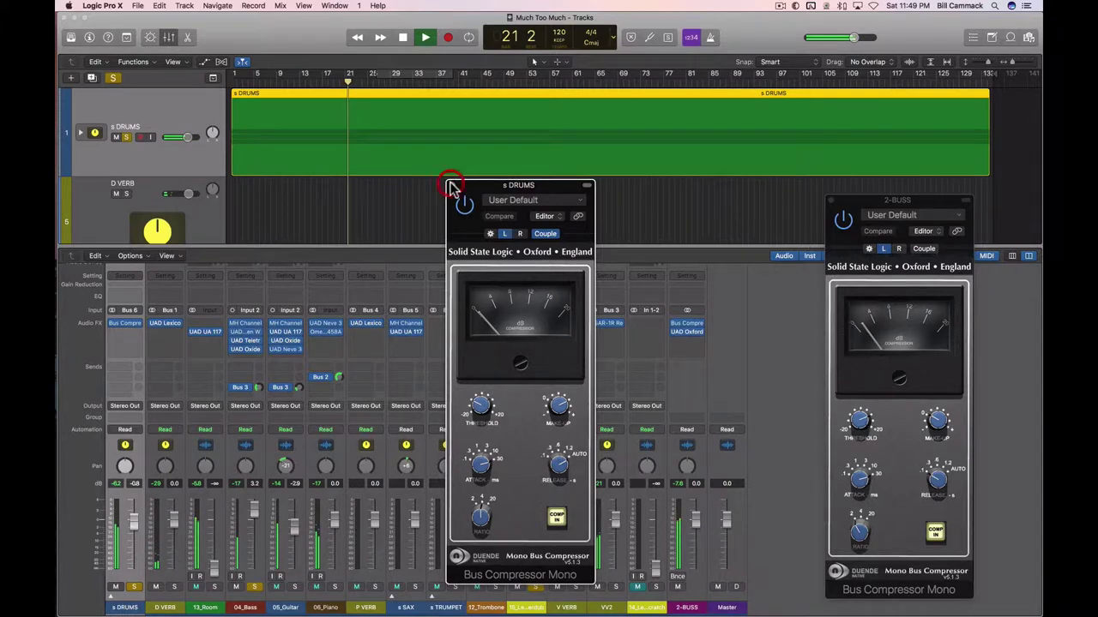
left_click(451, 185)
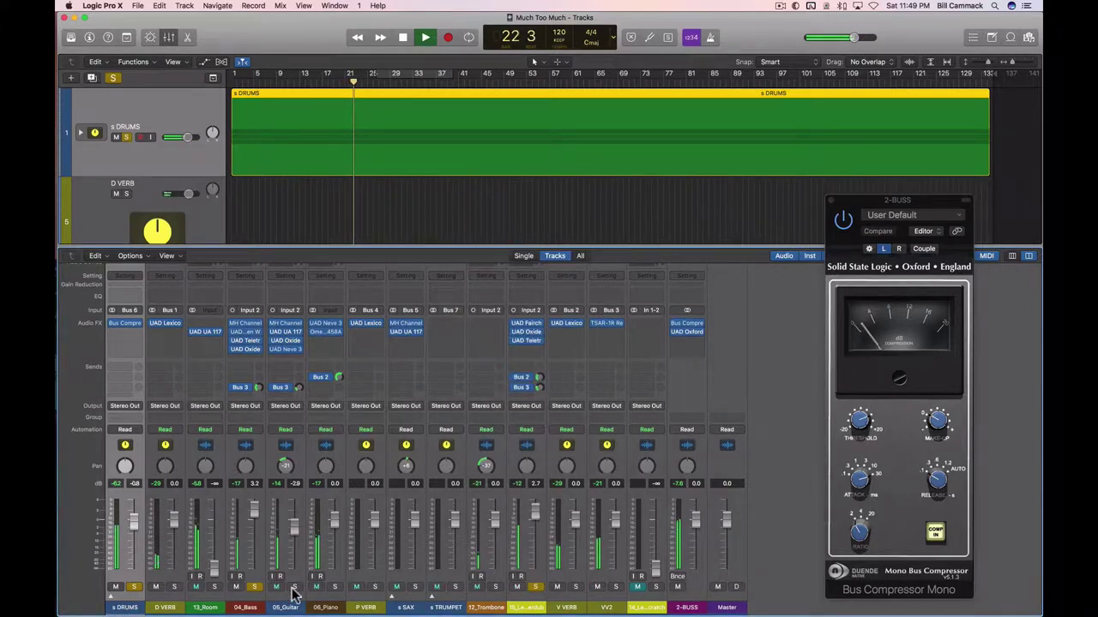
Solo 06_Piano with its fader at -5.0 dB and inspect its UAD Neve 33609 compressor
left_click_drag(335, 520, 335, 547)
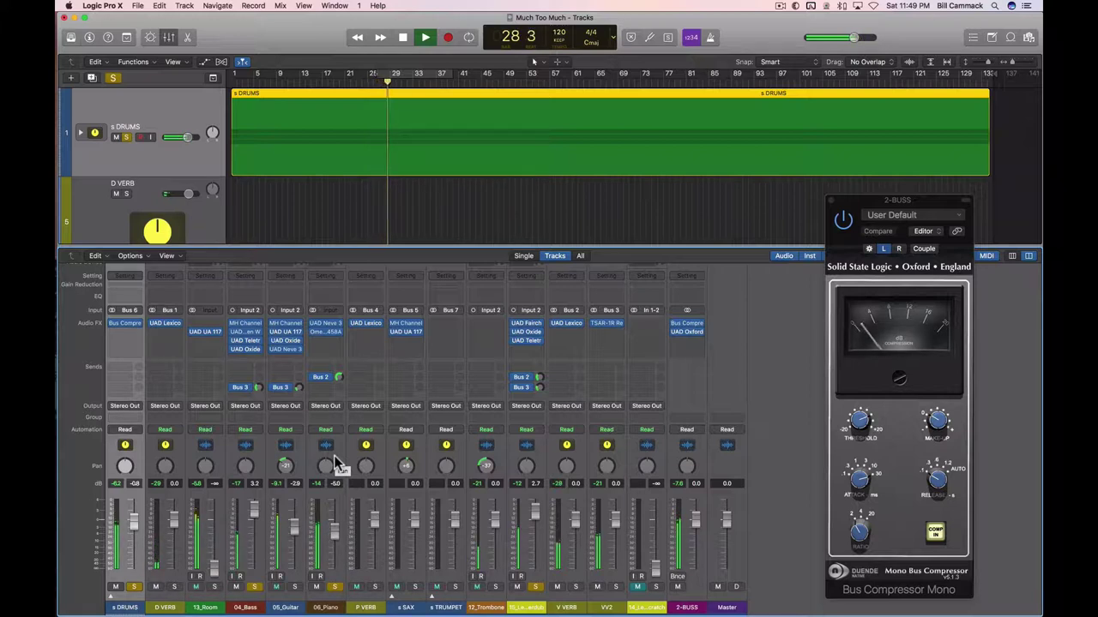
left_click(327, 331)
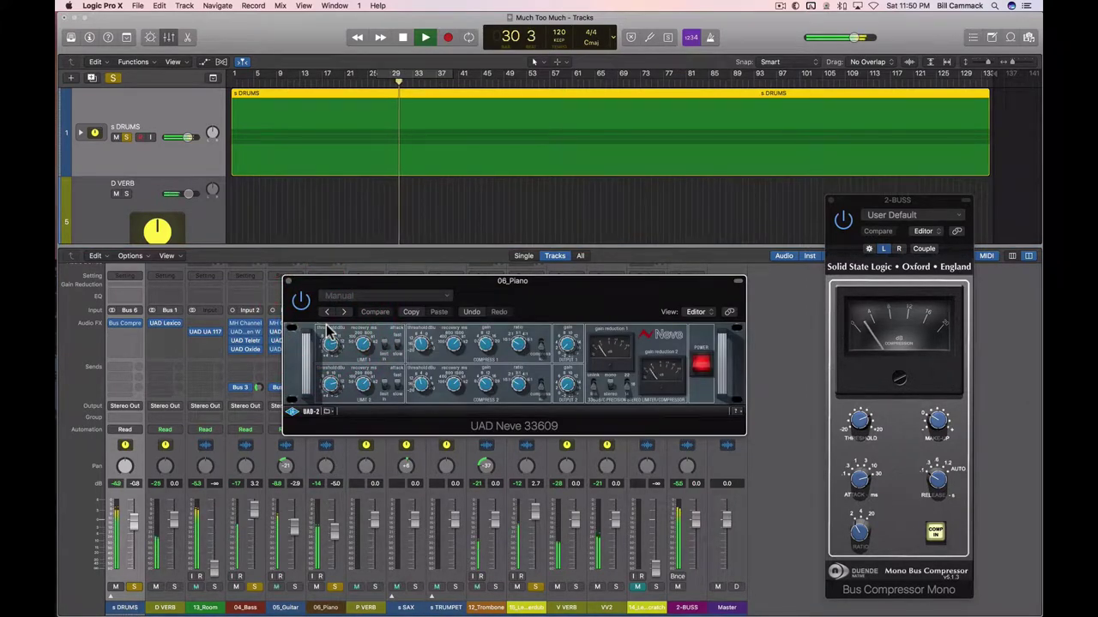
left_click(288, 280)
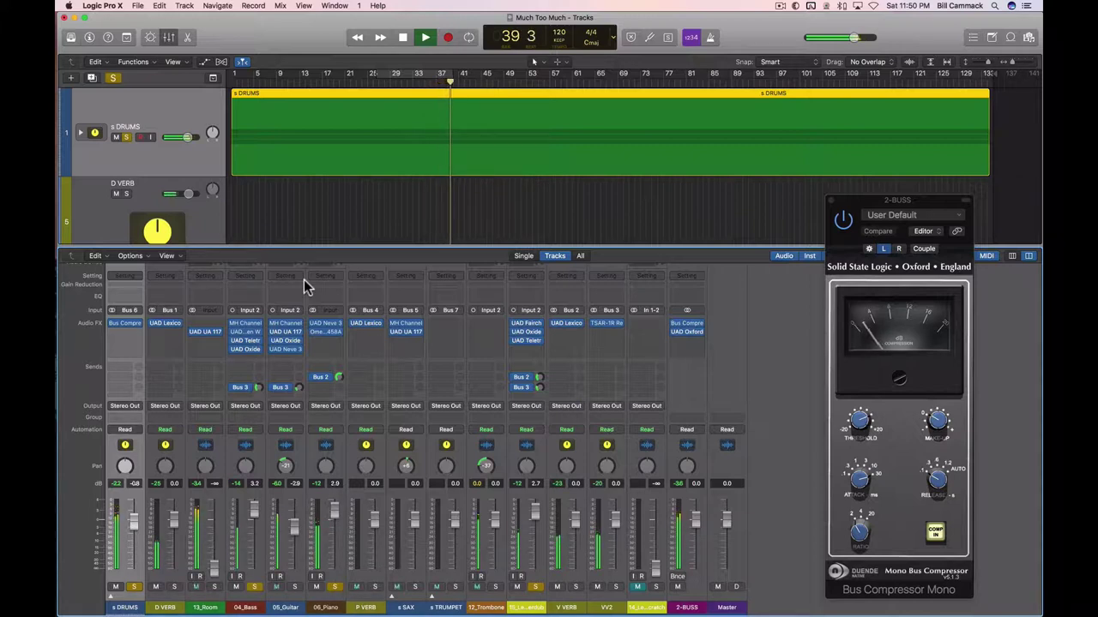
Reset the 06_Piano fader to 0.0 dB and restart playback from an earlier point in the song
left_click(336, 522, "alt")
key("space")
key("space")
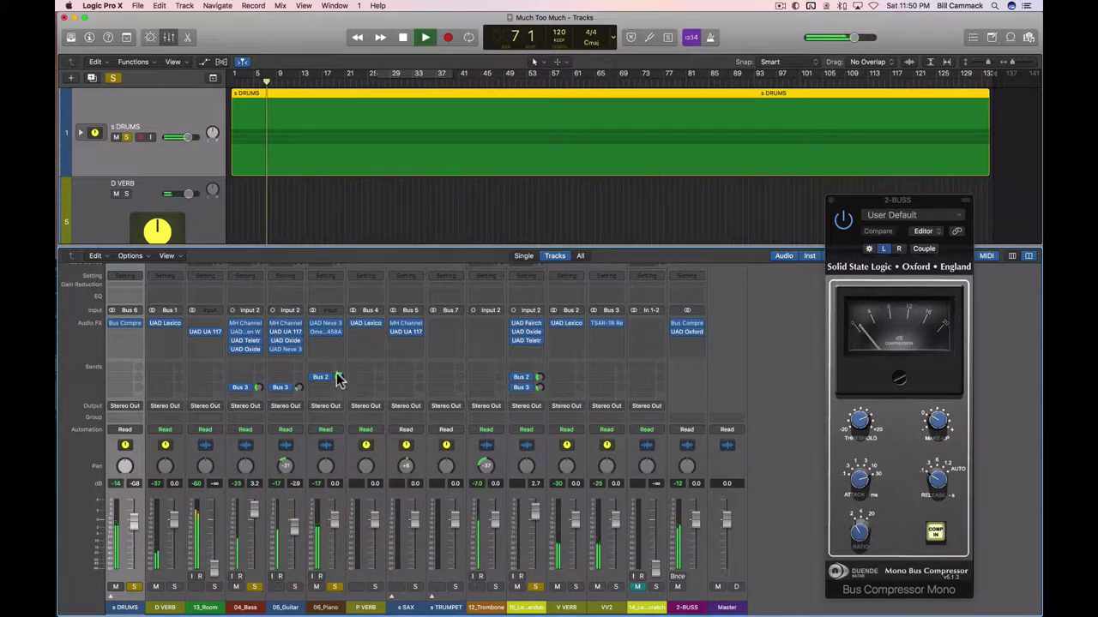
Raise the output of 06_Piano's Omega 458A to -2.0 dB while comparing the piano and guitar tracks
left_click(326, 332)
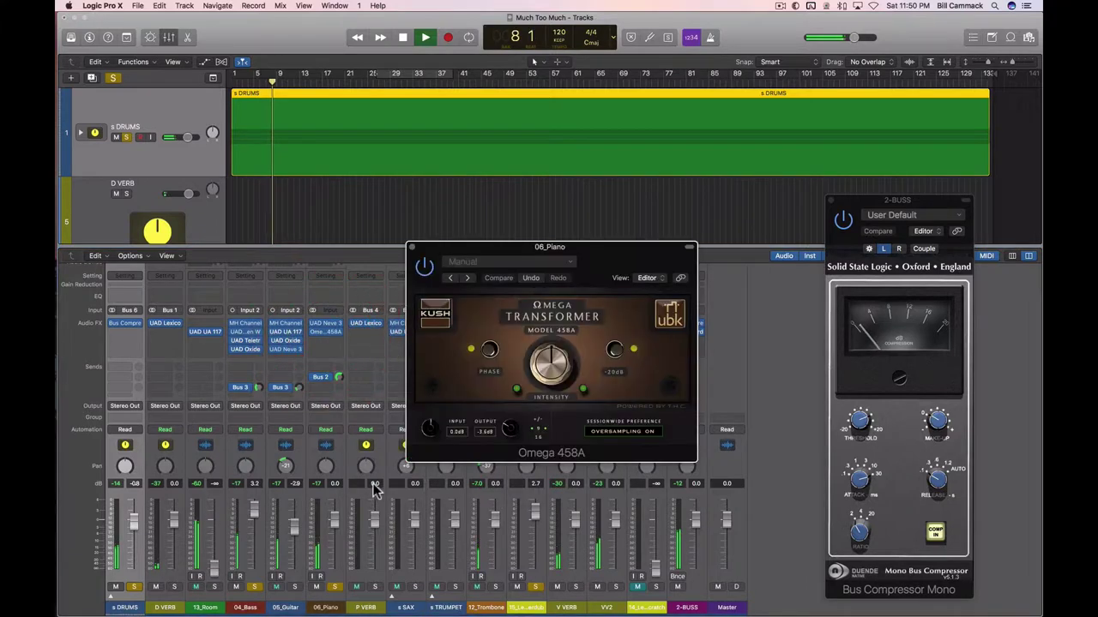
left_click_drag(506, 441, 506, 436)
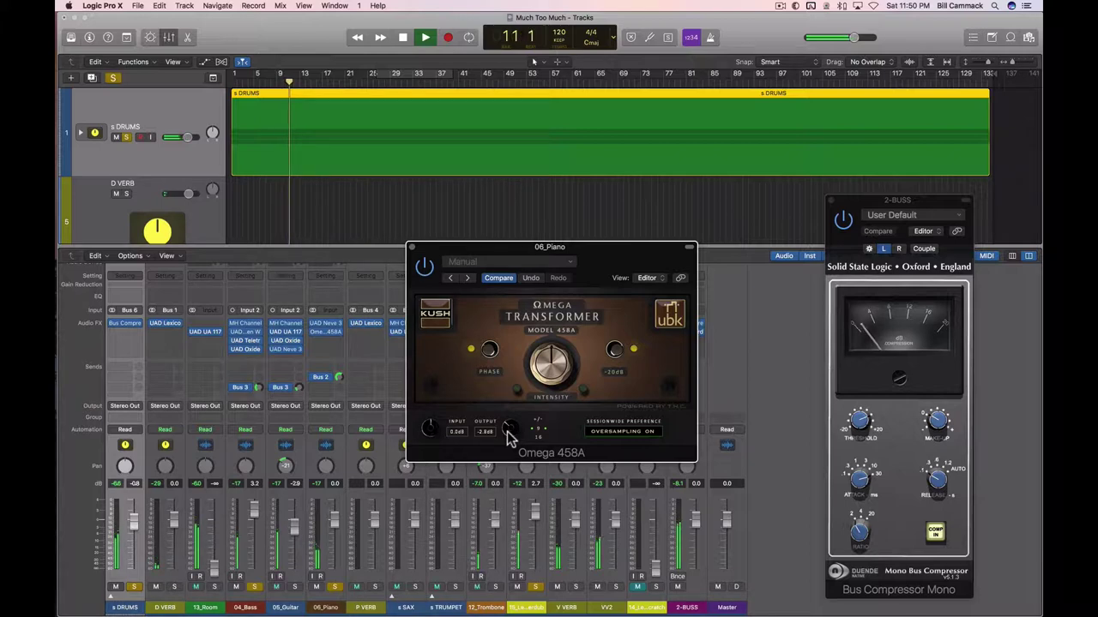
left_click_drag(508, 437, 509, 435)
scroll(407, 218, "down", 10)
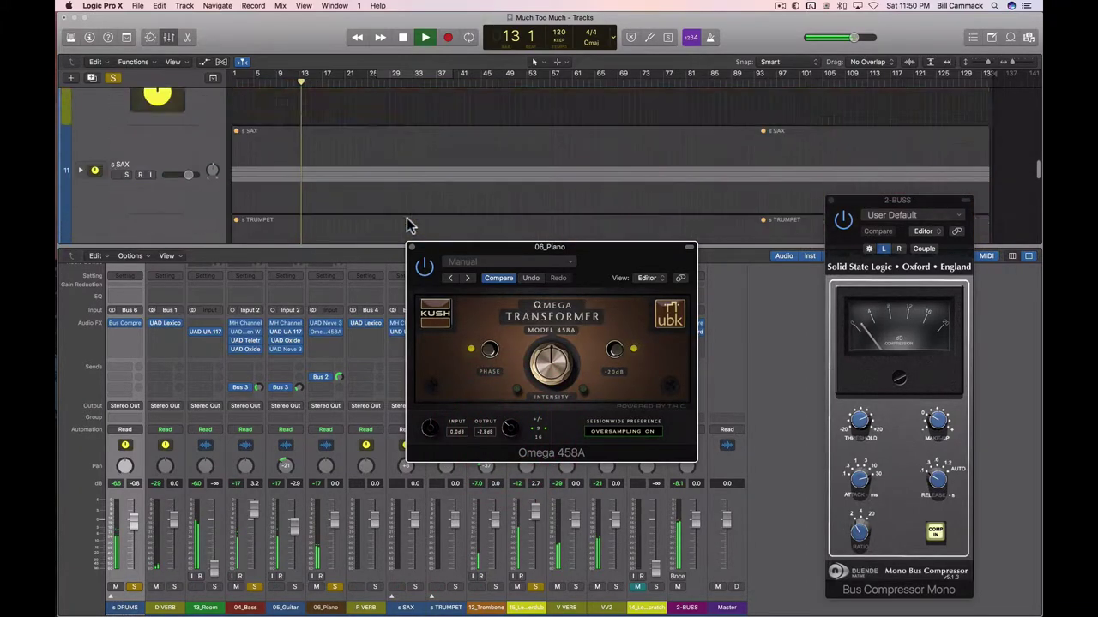
scroll(407, 220, "up", 5)
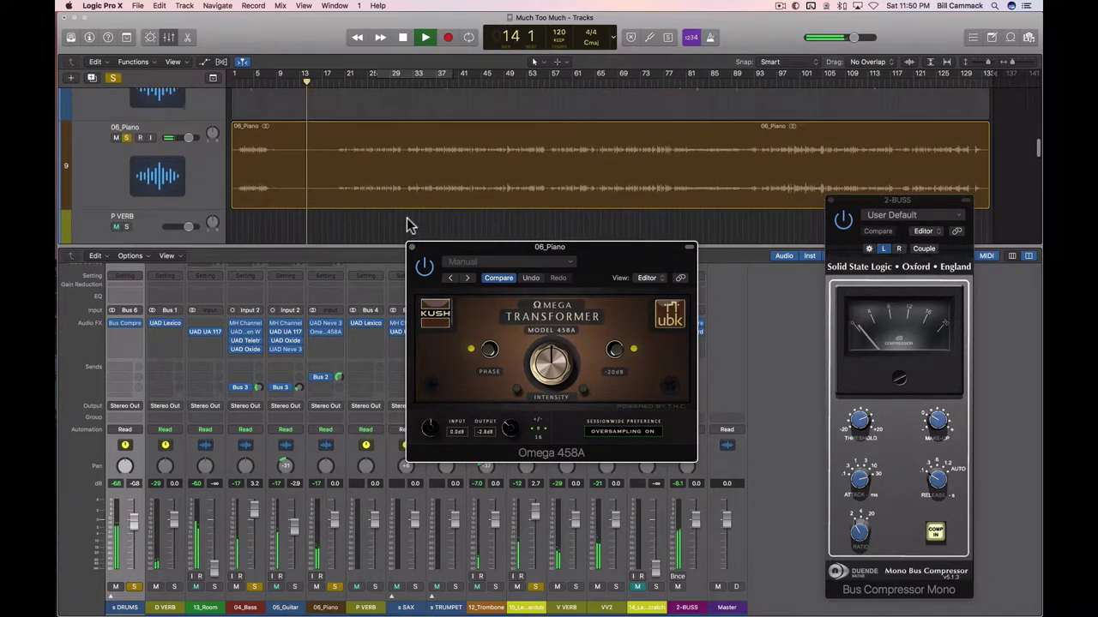
scroll(382, 229, "up", 3)
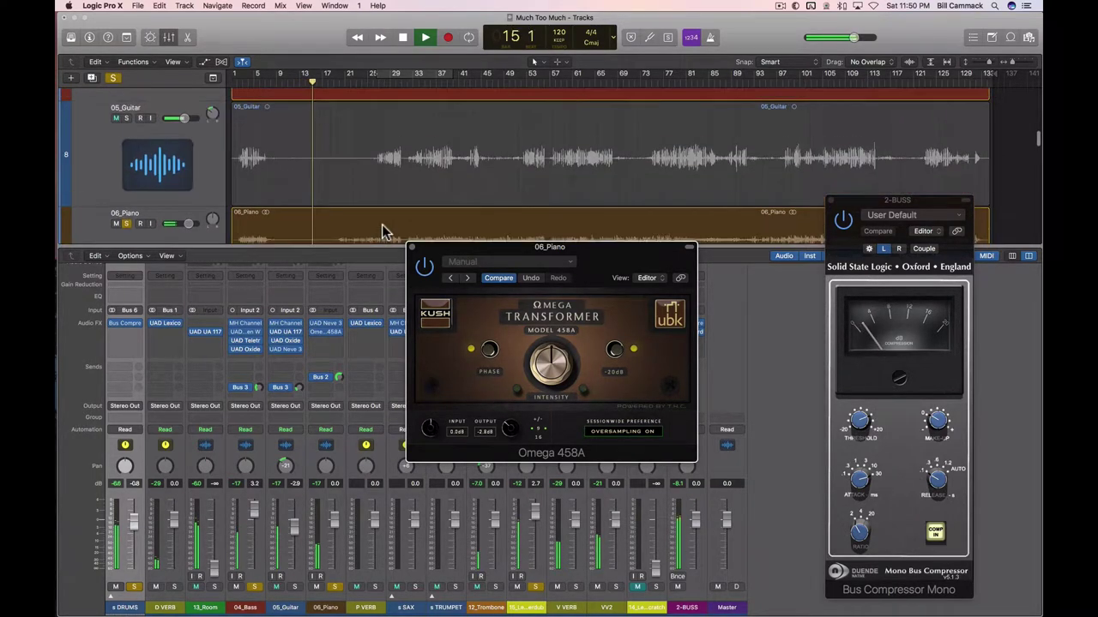
scroll(383, 230, "up", 3)
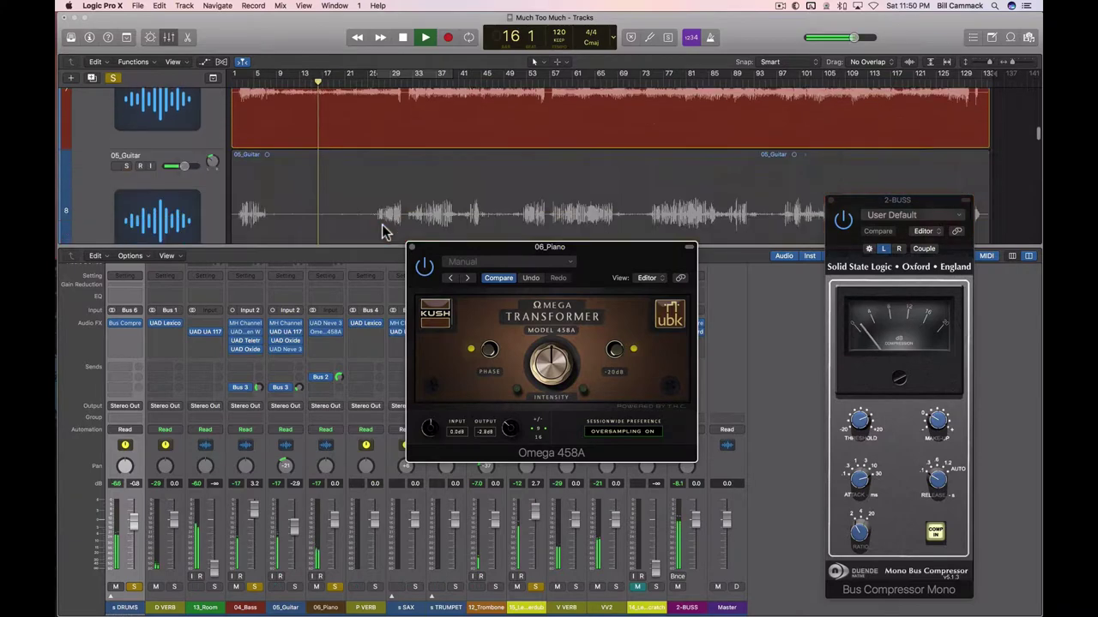
scroll(382, 228, "down", 3)
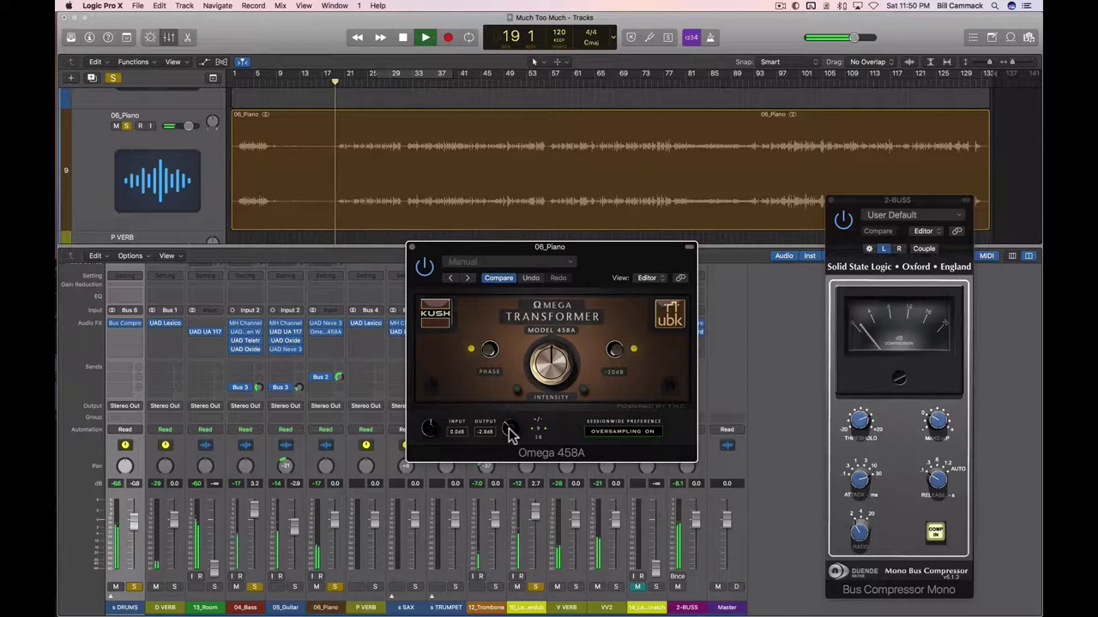
left_click_drag(510, 435, 509, 426)
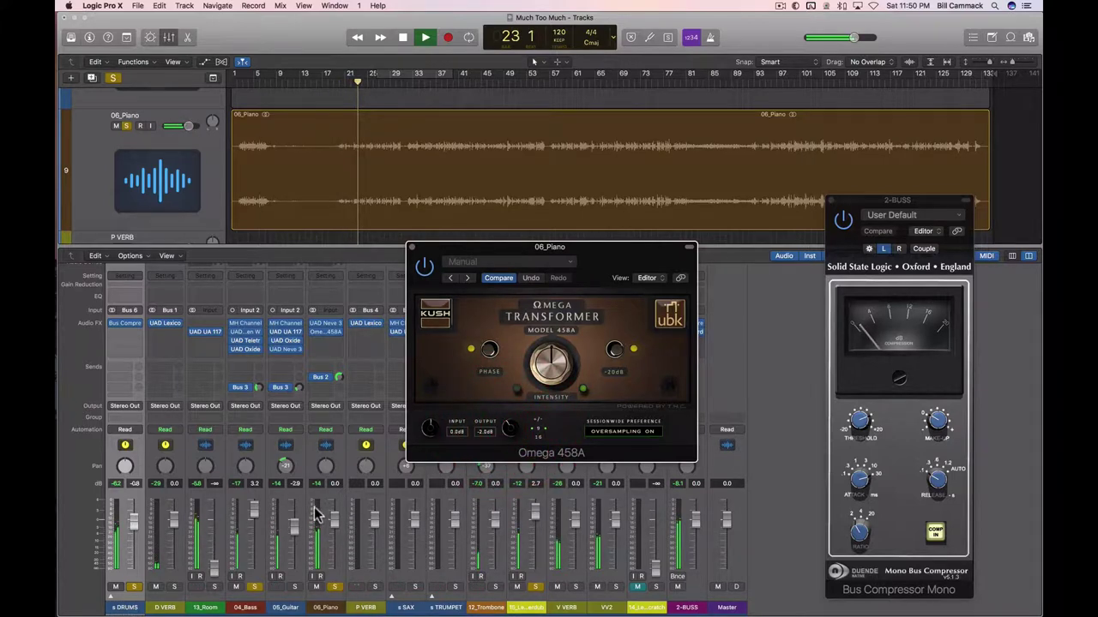
Insert the Metric Halo MH ChannelStrip in stereo after the Omega 458A on the 06_Piano channel
left_click(325, 344)
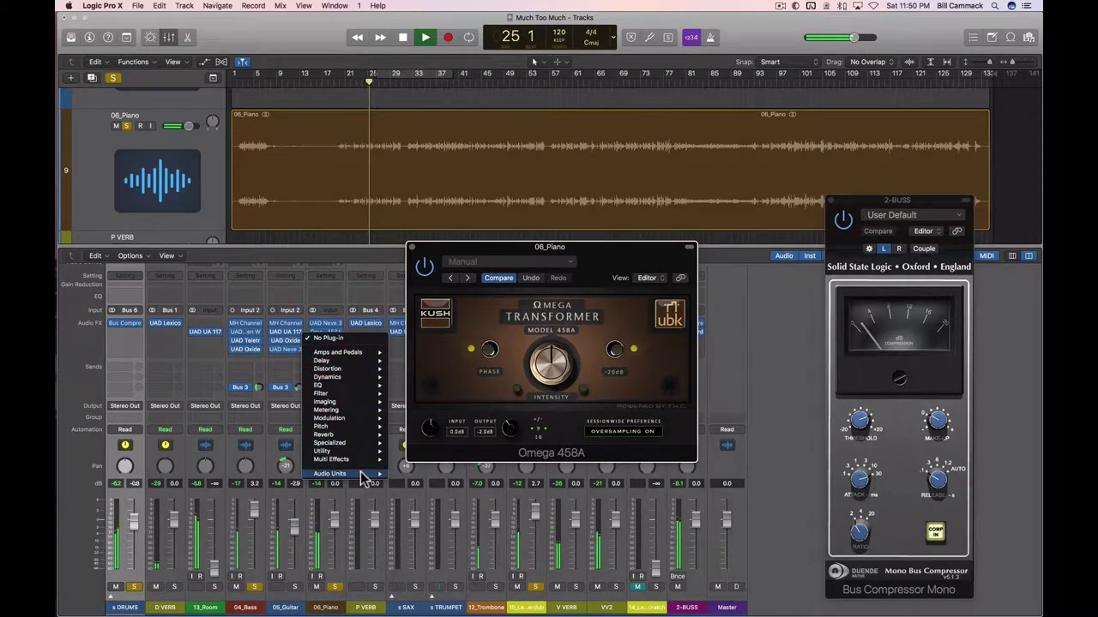
mouse_move(343, 474)
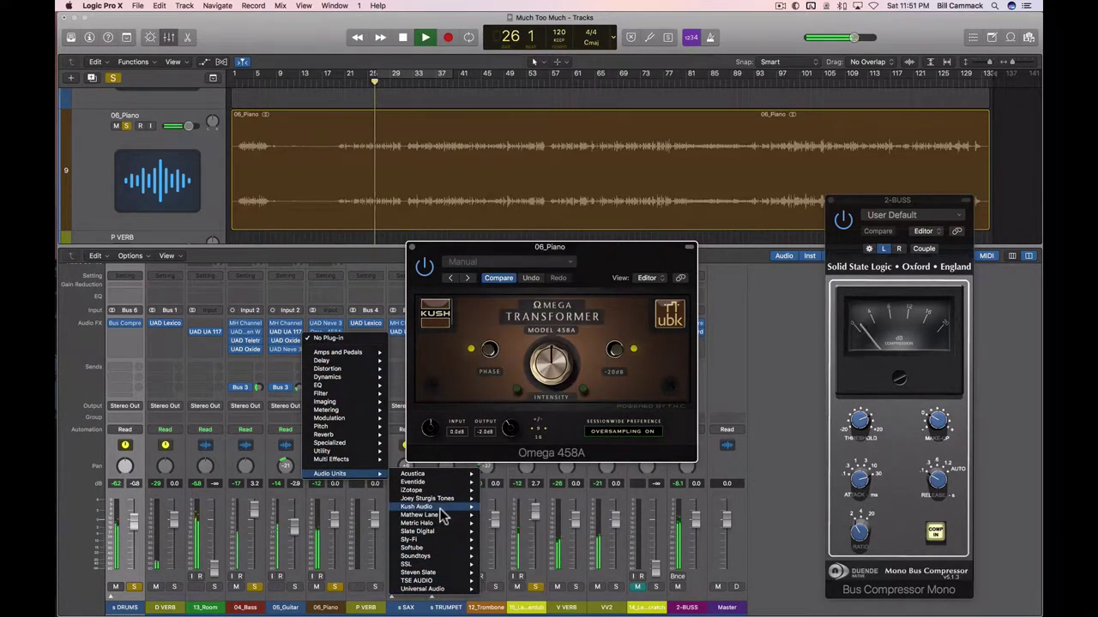
mouse_move(440, 513)
mouse_move(519, 523)
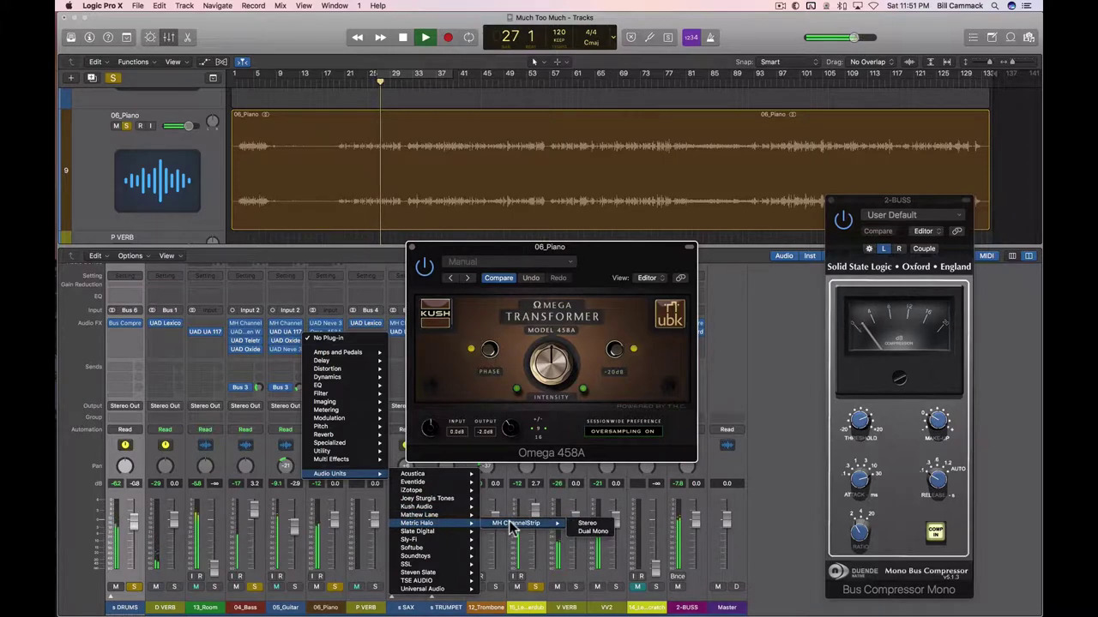
left_click(589, 523)
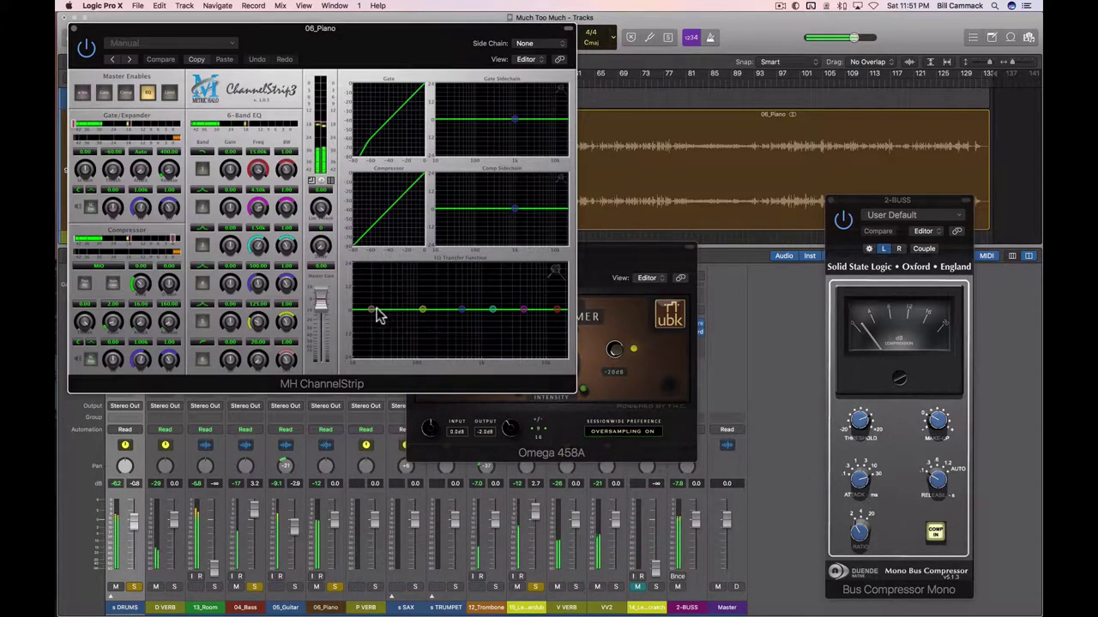
Roll off the piano's low end below about 110 Hz in the ChannelStrip EQ and close both piano plug-in windows
left_click_drag(375, 313, 432, 319)
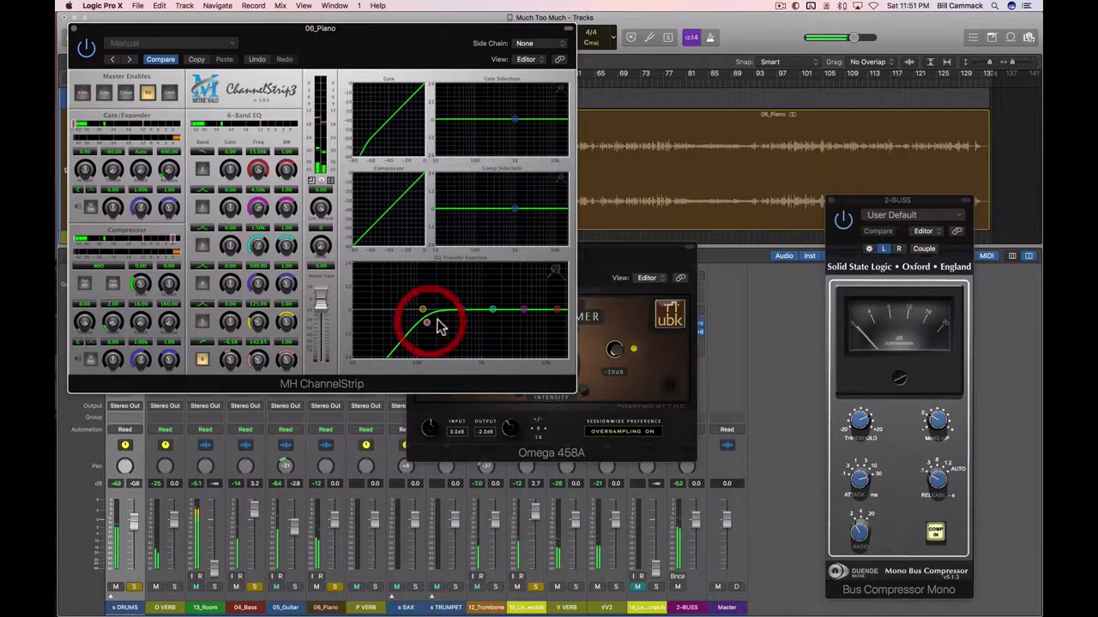
left_click(608, 244)
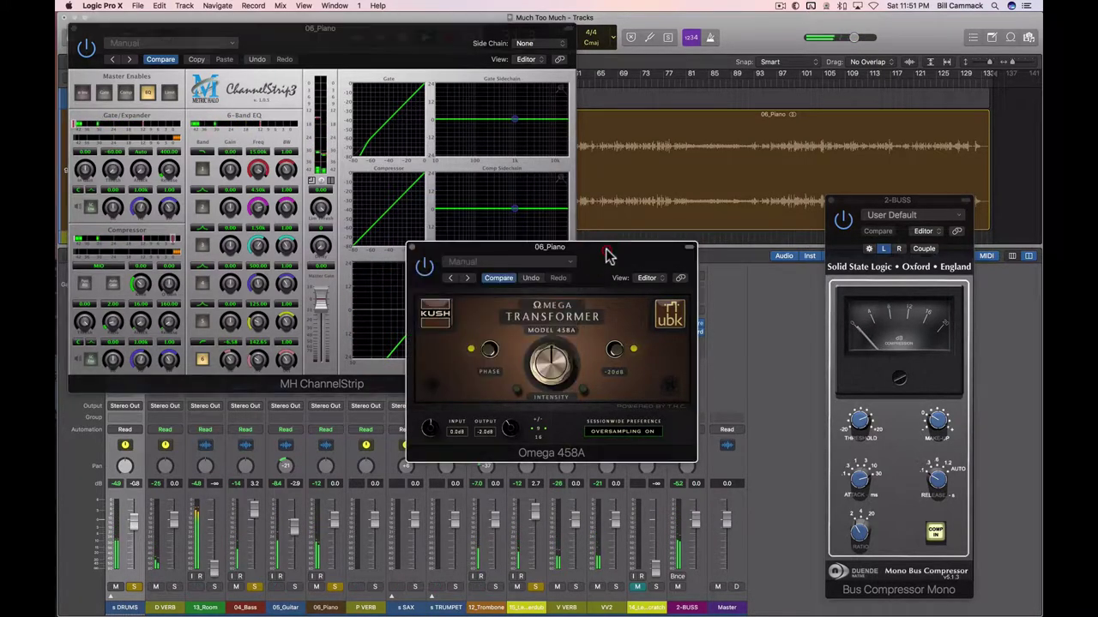
left_click(412, 249)
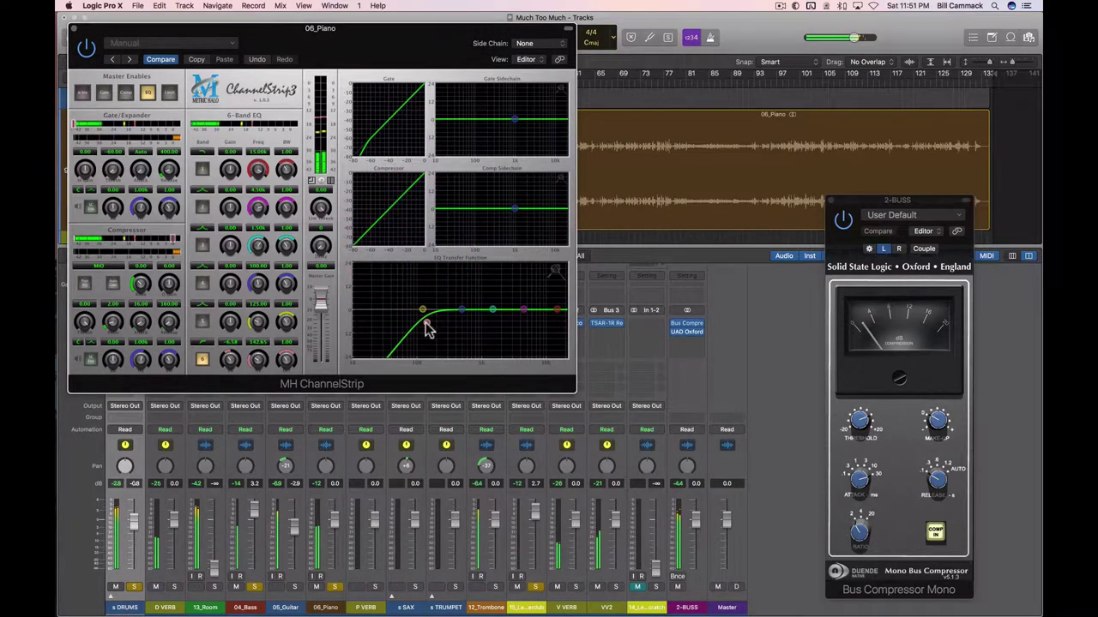
left_click_drag(426, 323, 419, 321)
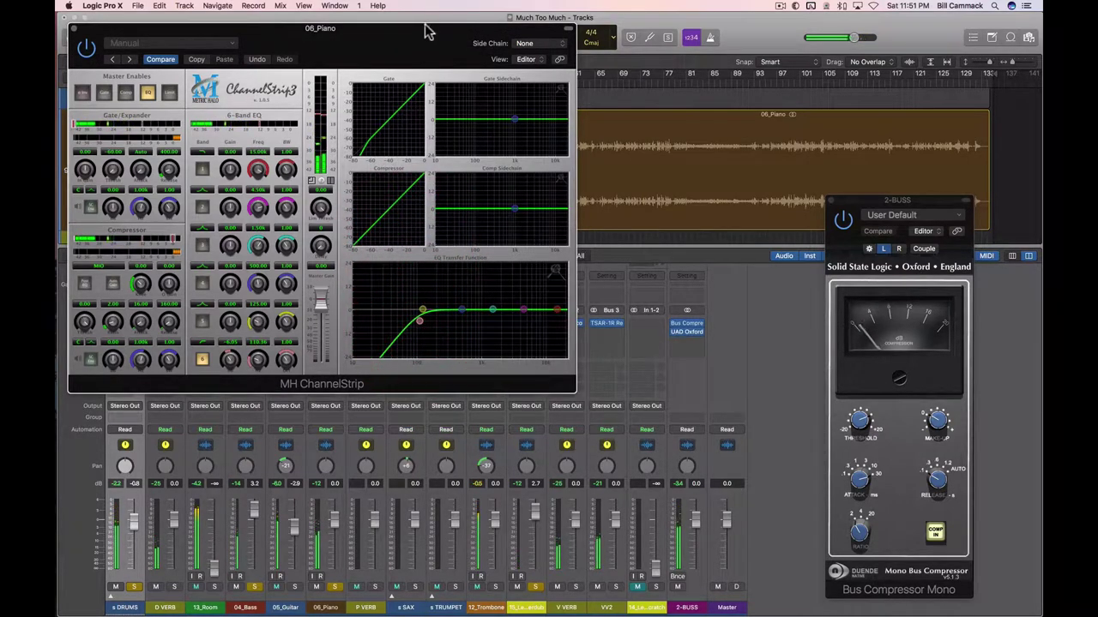
left_click_drag(427, 36, 587, 235)
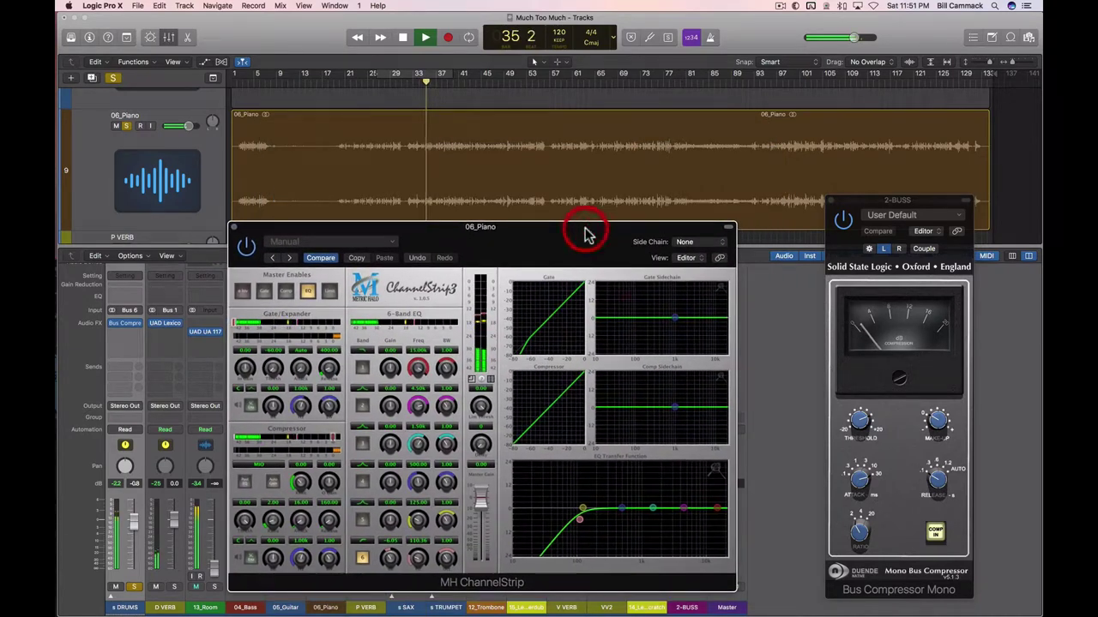
left_click(233, 228)
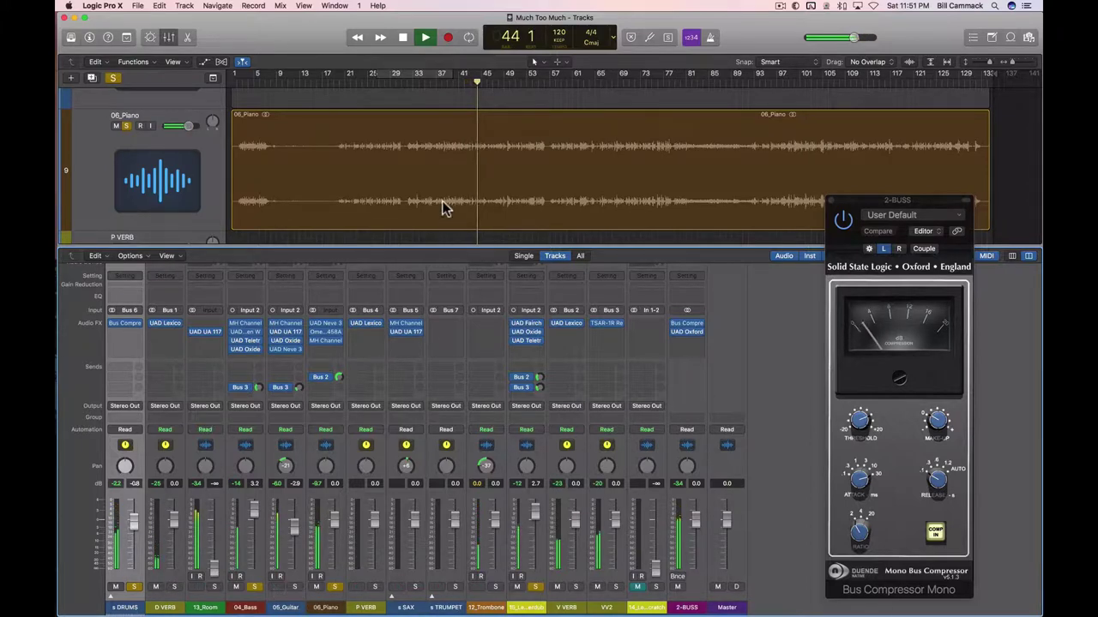
scroll(442, 208, "up", 3)
scroll(442, 208, "up", 5)
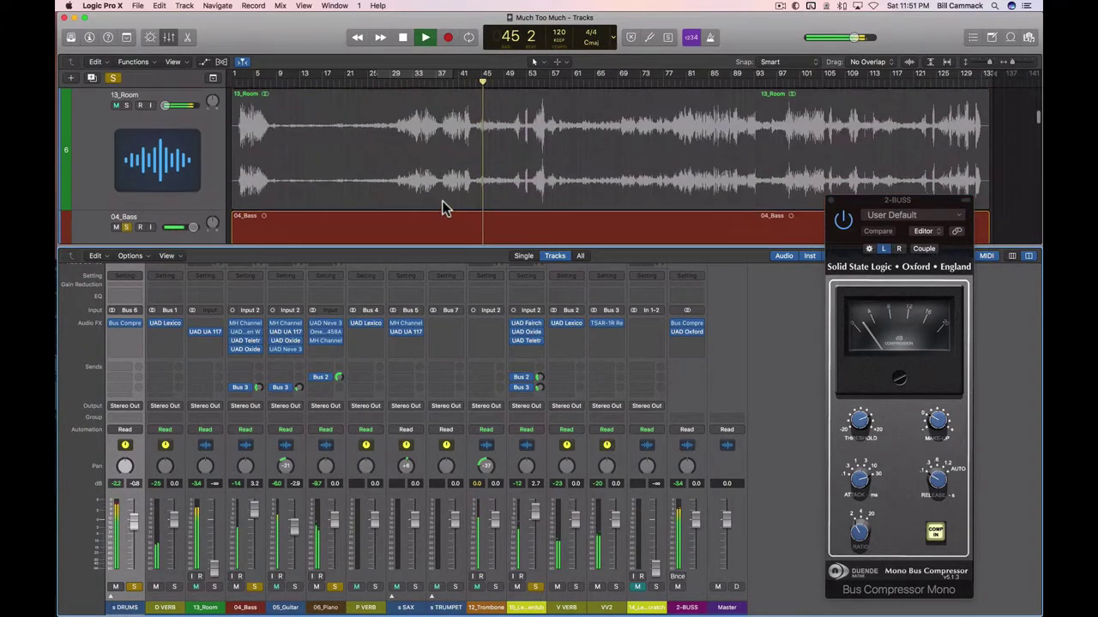
scroll(443, 209, "down", 5)
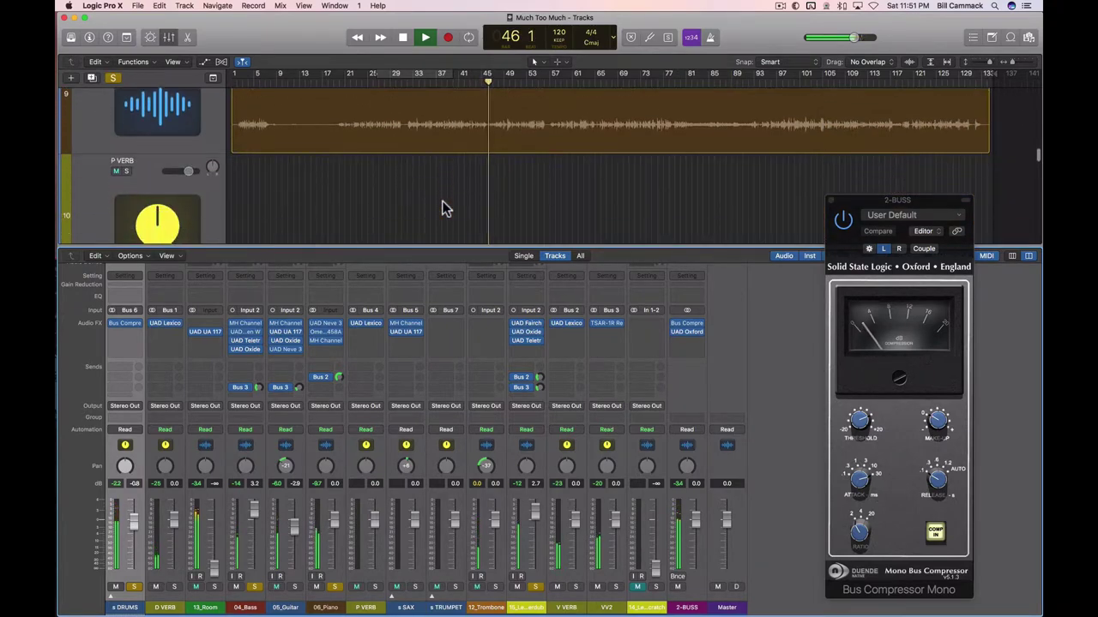
Solo the 05_Guitar track and restart playback from about bar 26
scroll(443, 207, "down", 6)
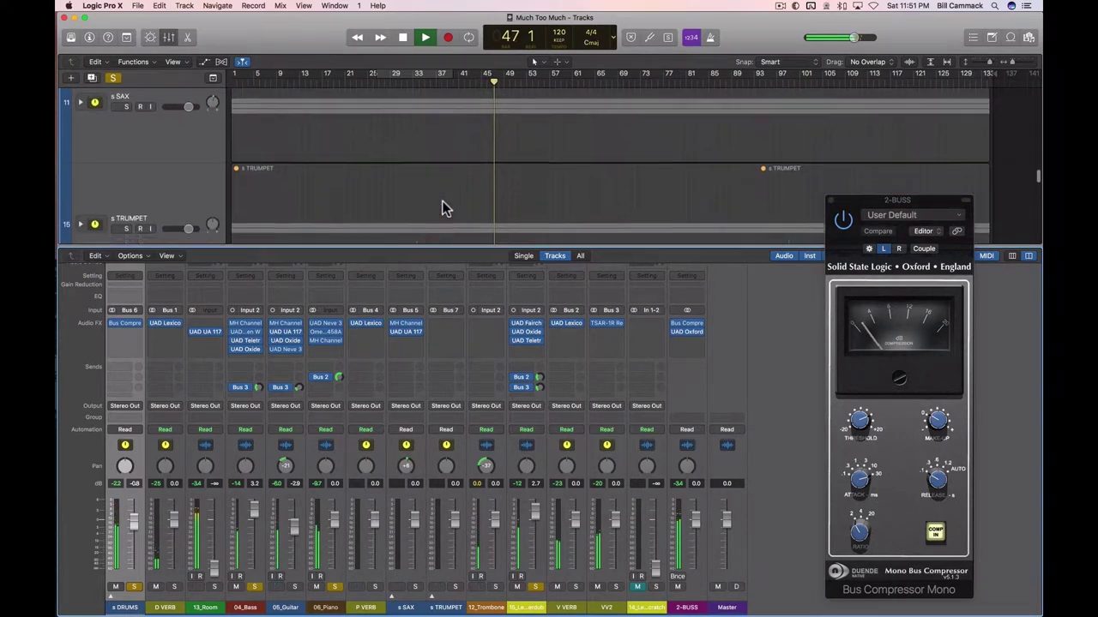
scroll(442, 207, "down", 5)
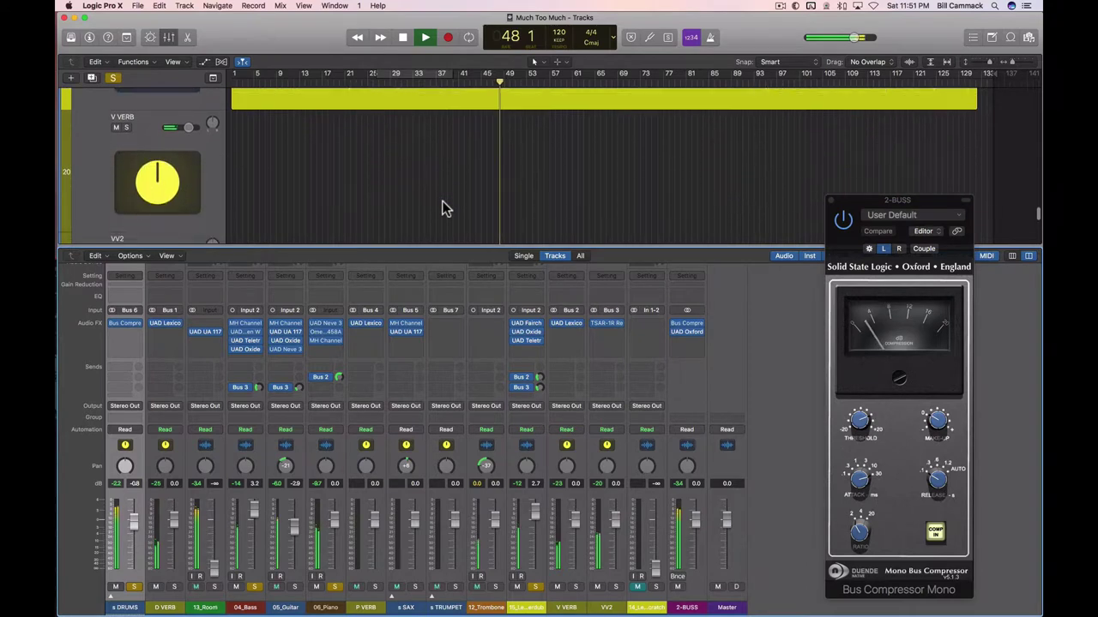
scroll(442, 209, "down", 3)
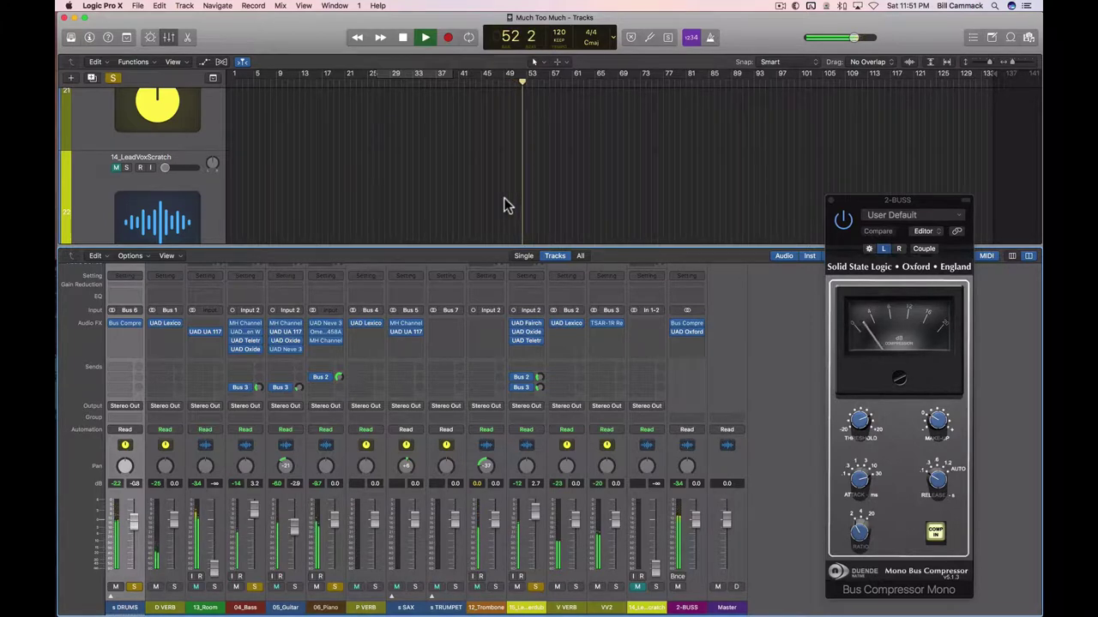
scroll(506, 206, "up", 1)
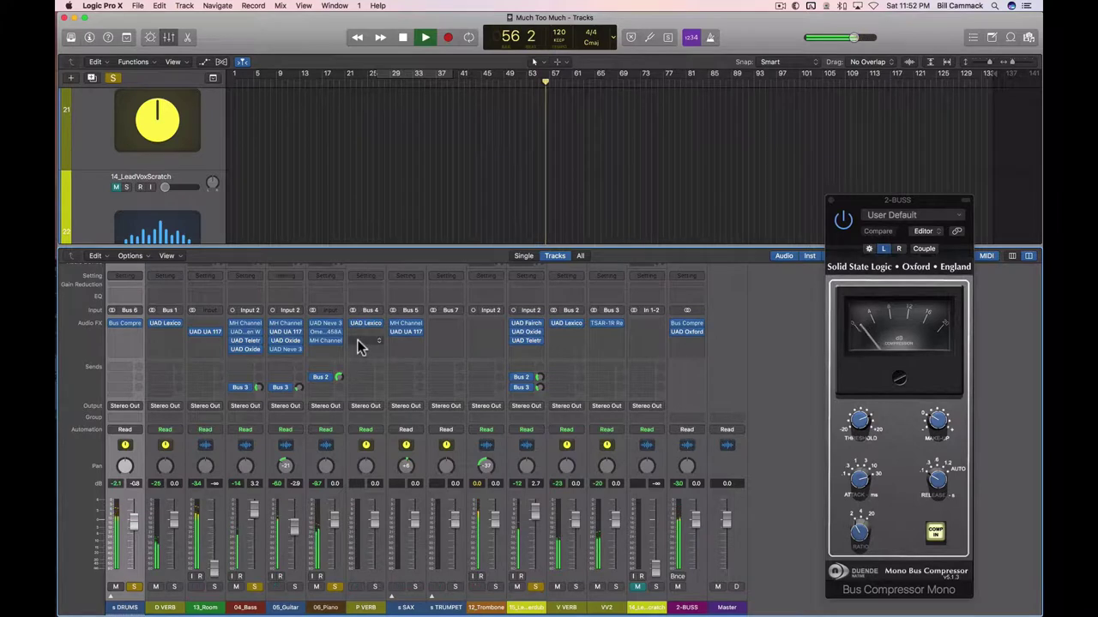
scroll(418, 194, "down", 5)
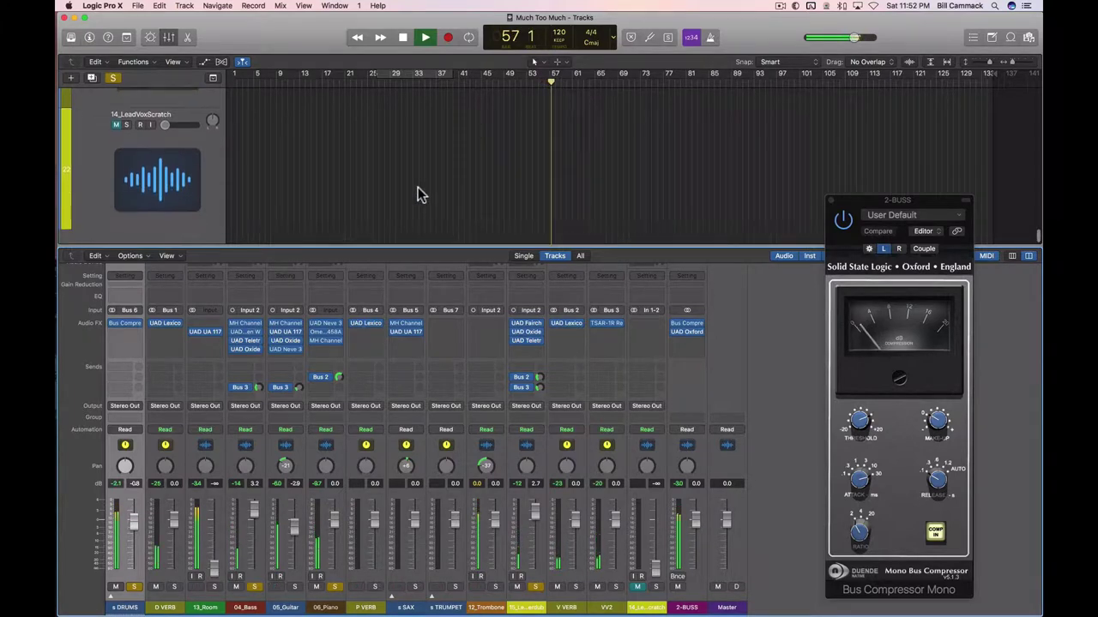
scroll(418, 194, "down", 5)
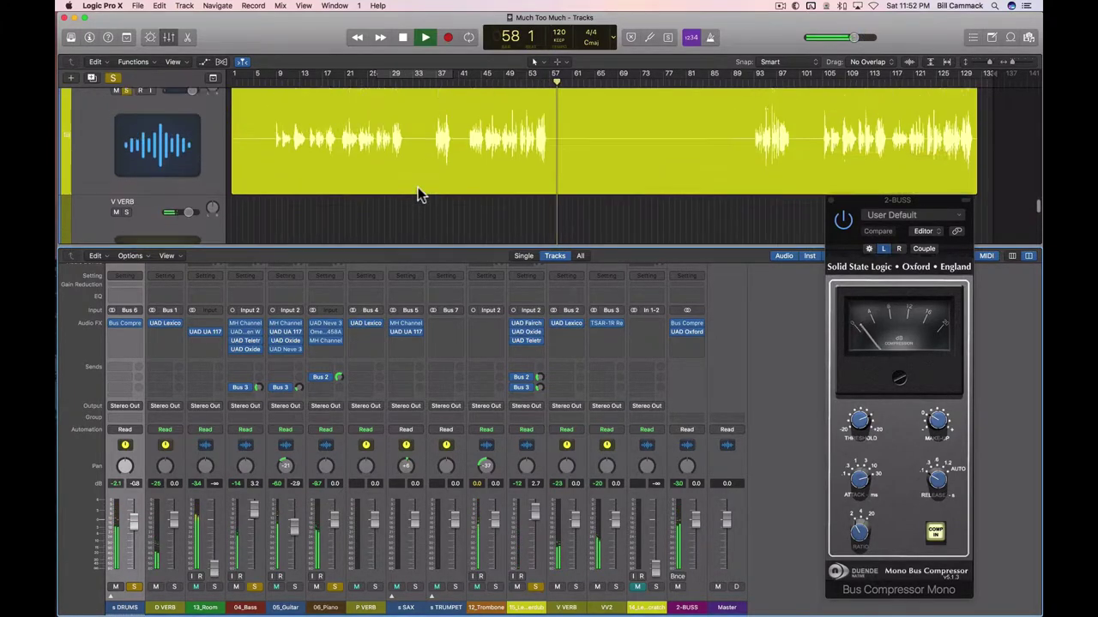
scroll(418, 192, "up", 8)
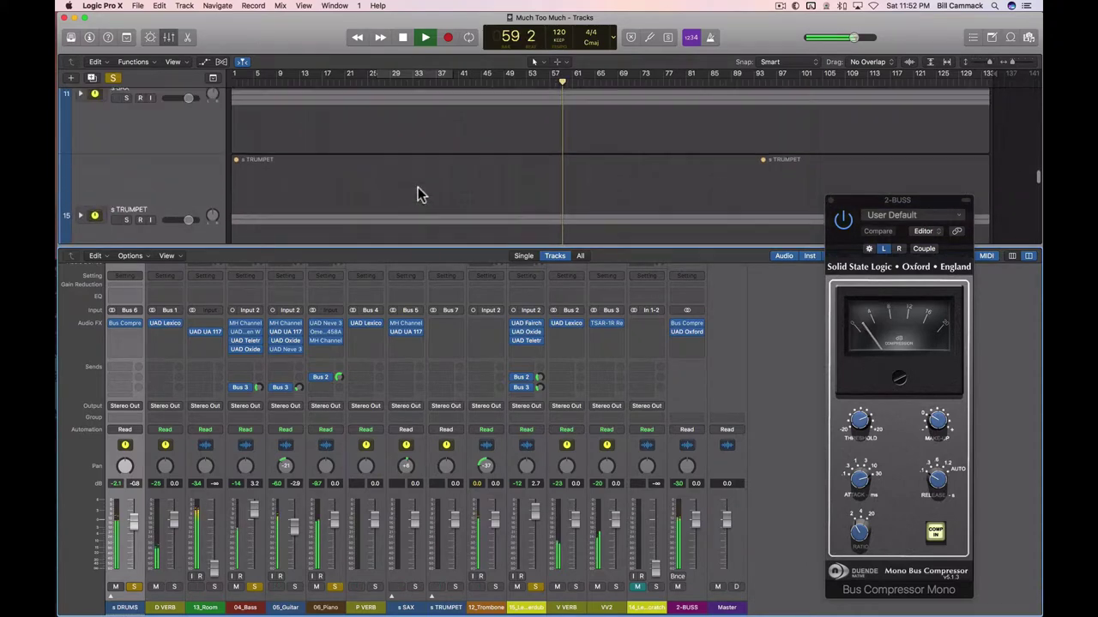
scroll(417, 189, "up", 6)
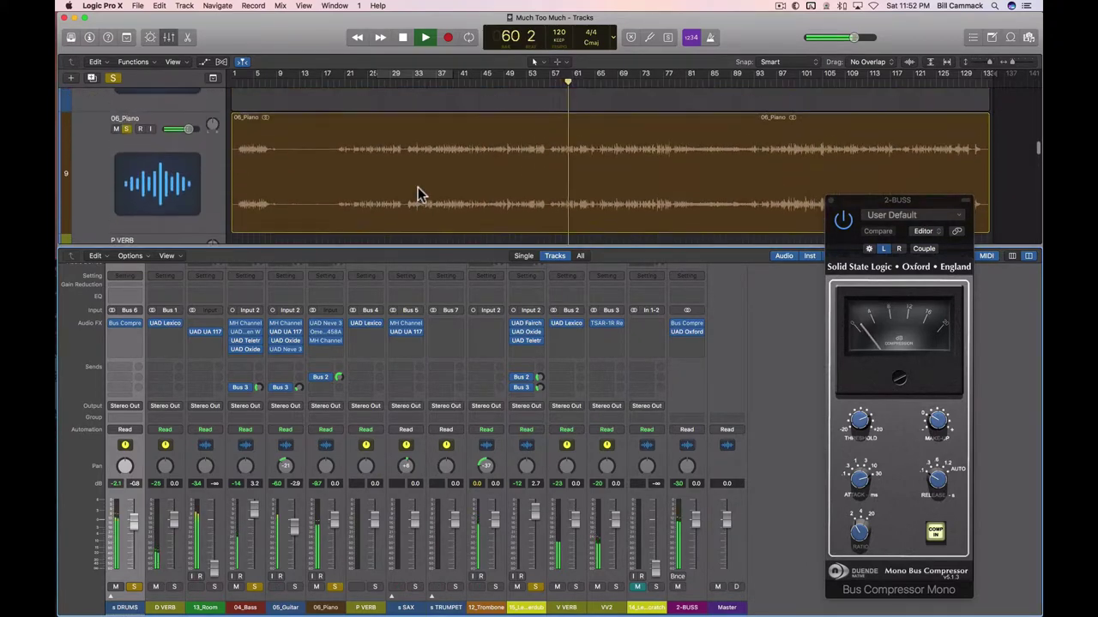
scroll(418, 187, "up", 3)
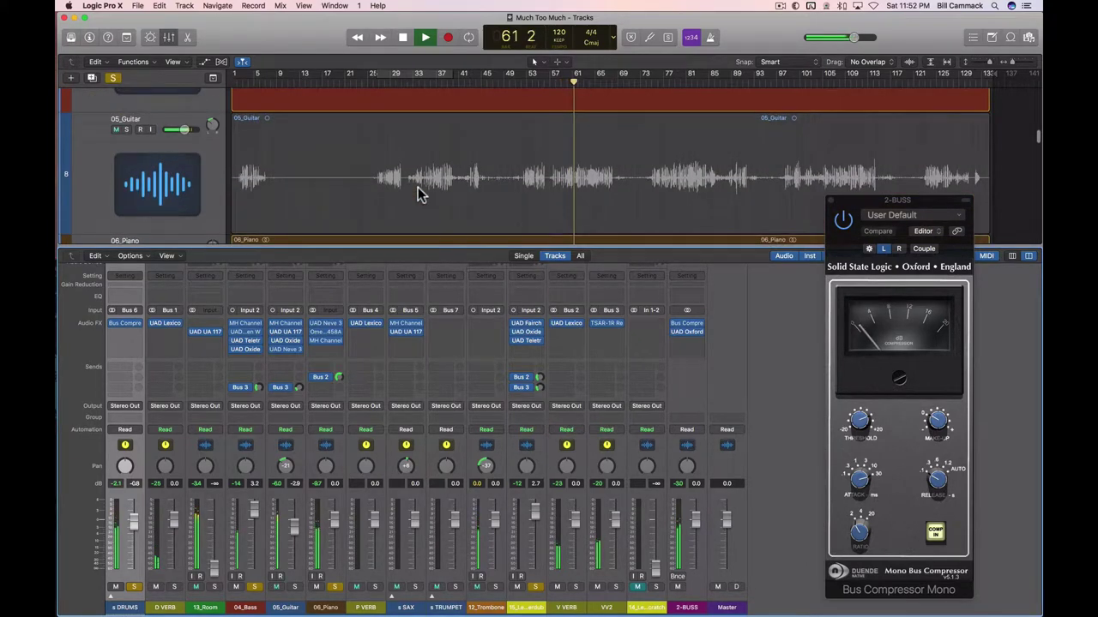
left_click(126, 129)
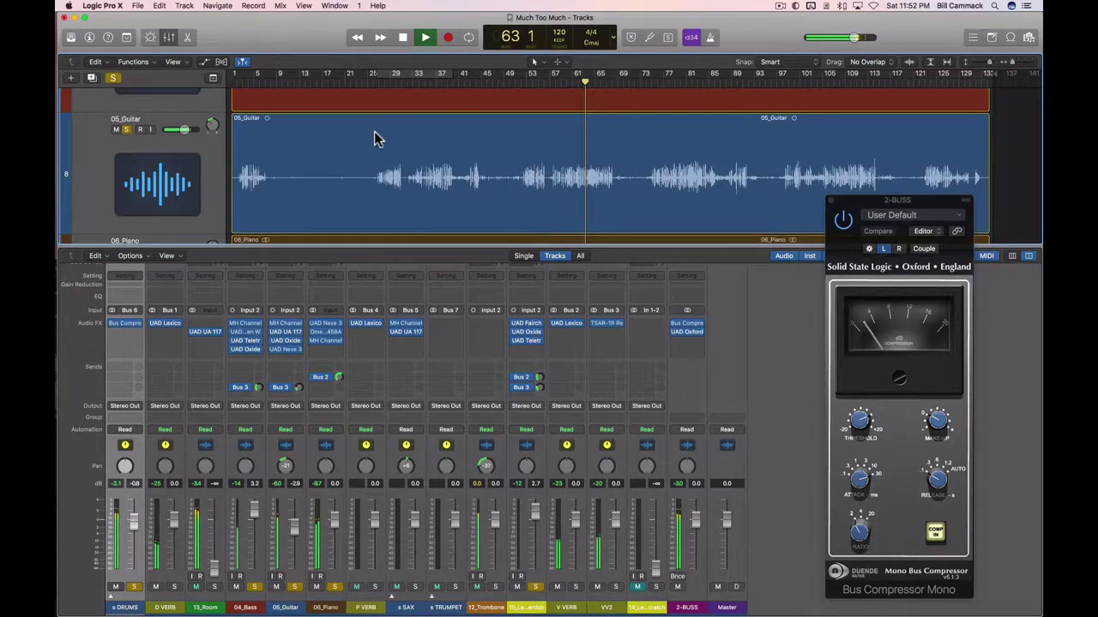
left_click(374, 79)
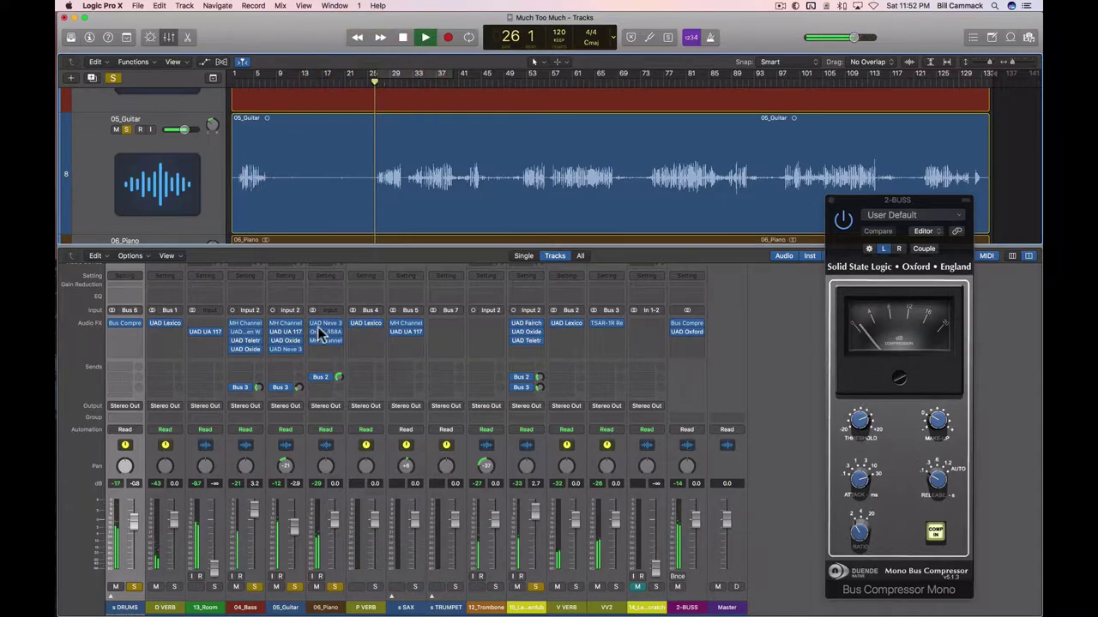
Raise the 05_Guitar fader to about -0.9 dB while reviewing the channel's MH ChannelStrip EQ settings
left_click(247, 605)
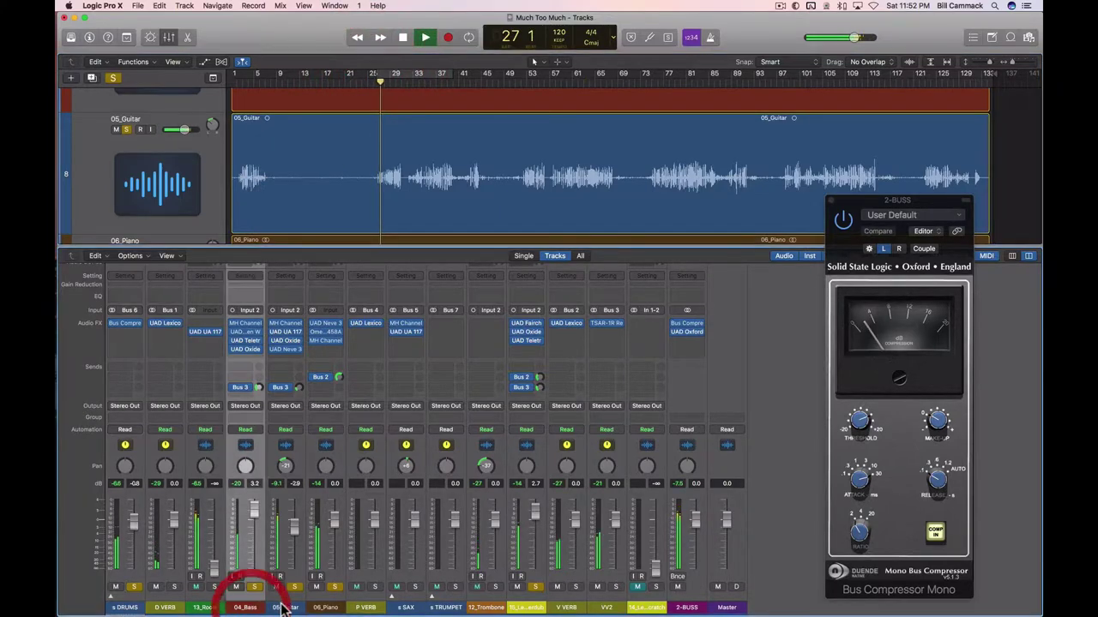
left_click(283, 606)
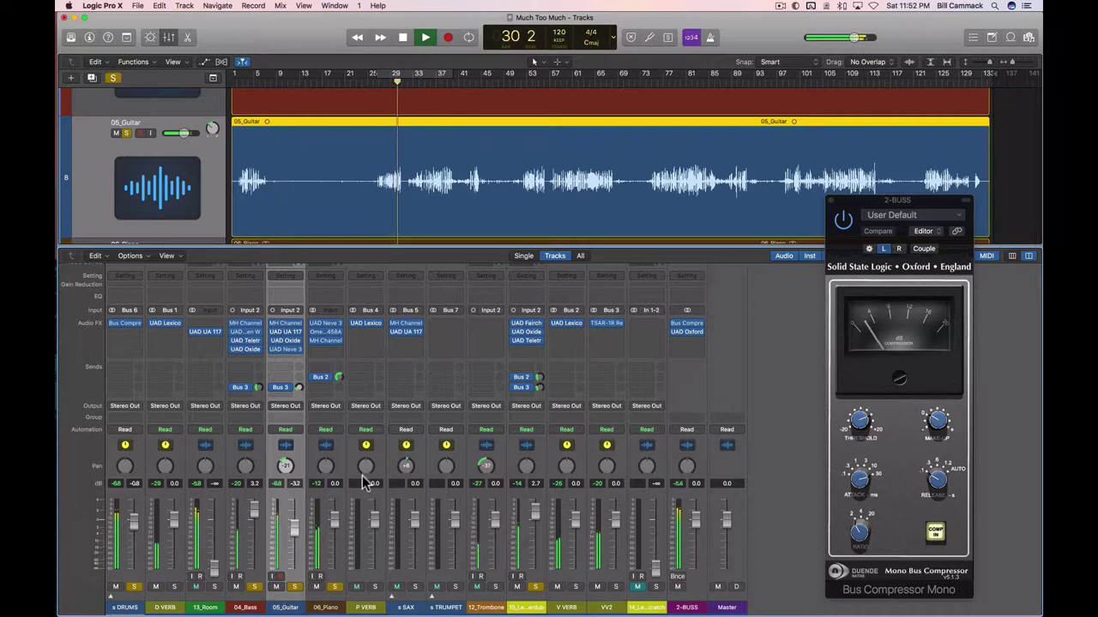
left_click(288, 325)
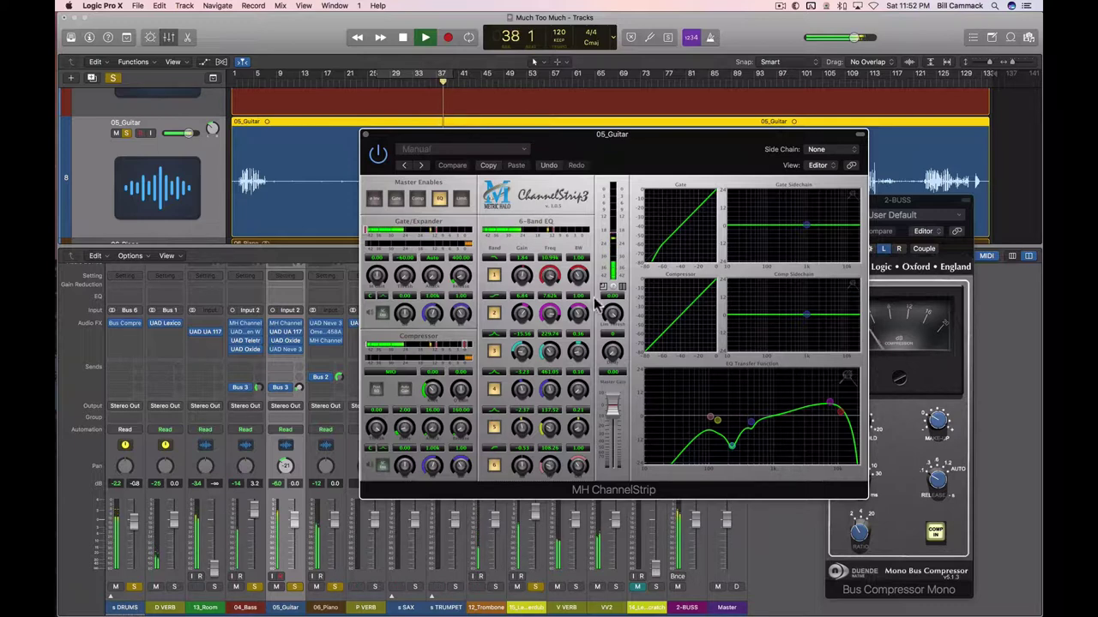
left_click(367, 138)
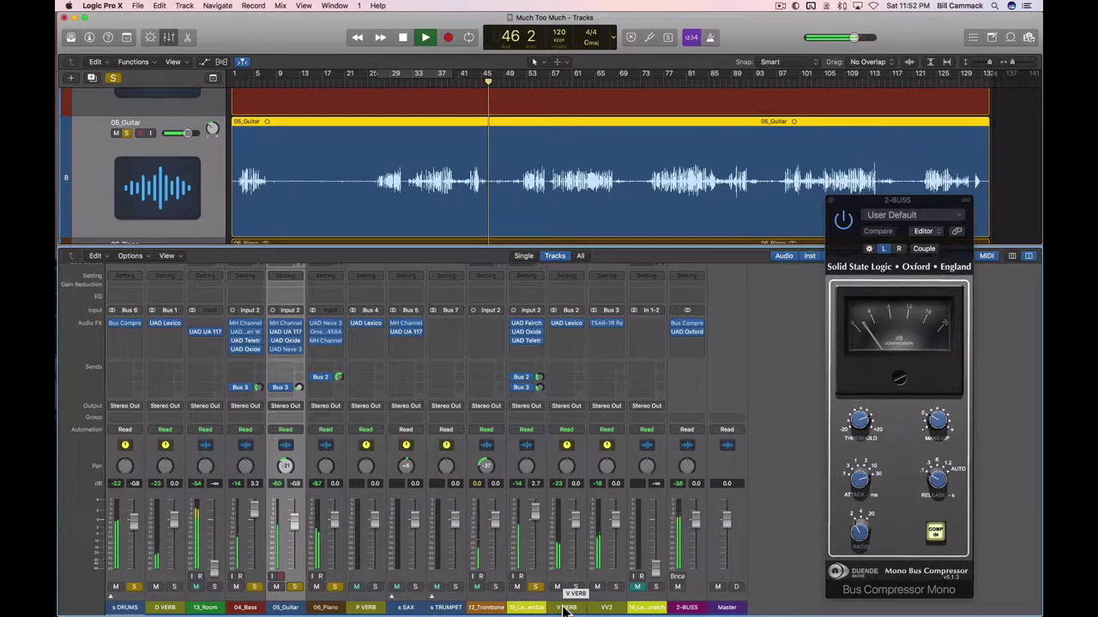
Examine the TSAR-1R reverb on VV2 and the Lexicon 224 reverb on V VERB, closing each plug-in window
left_click(606, 329)
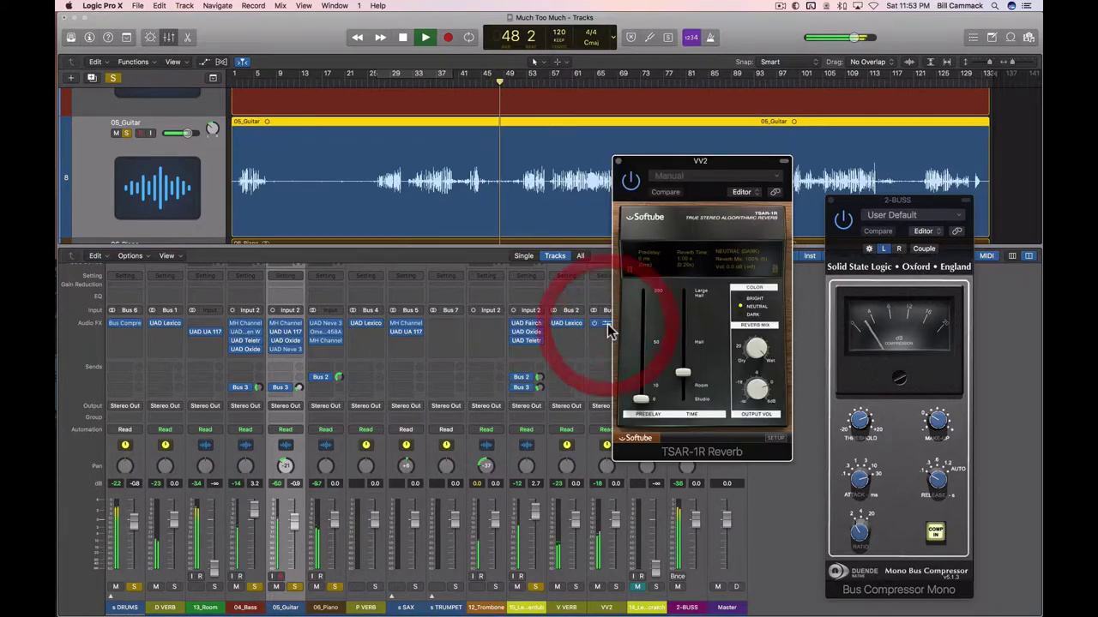
left_click(606, 329)
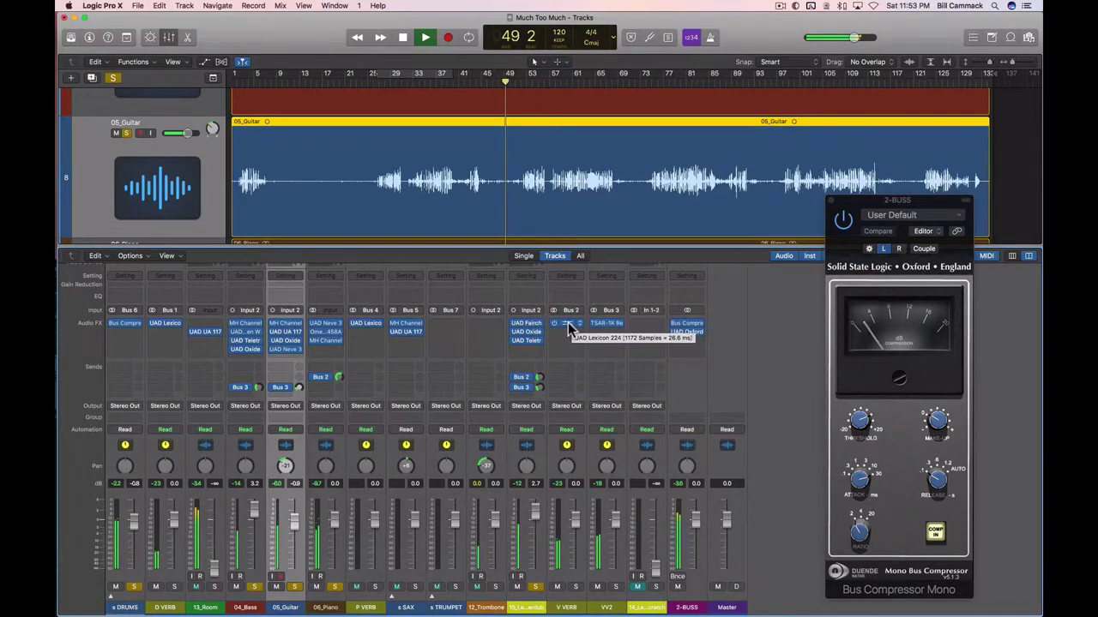
left_click(569, 326)
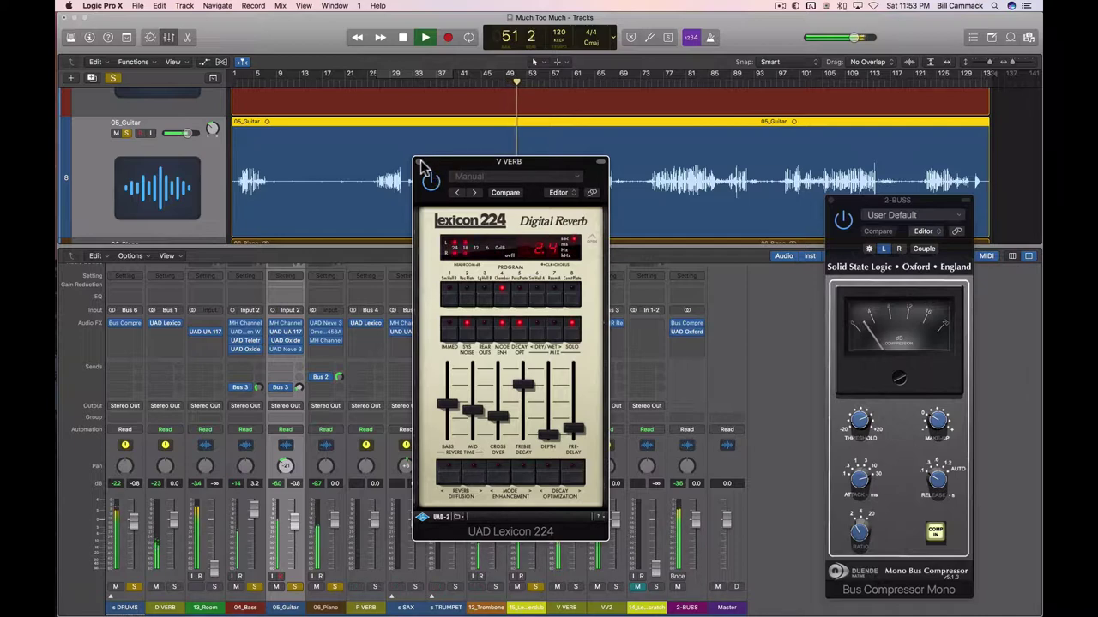
left_click(418, 162)
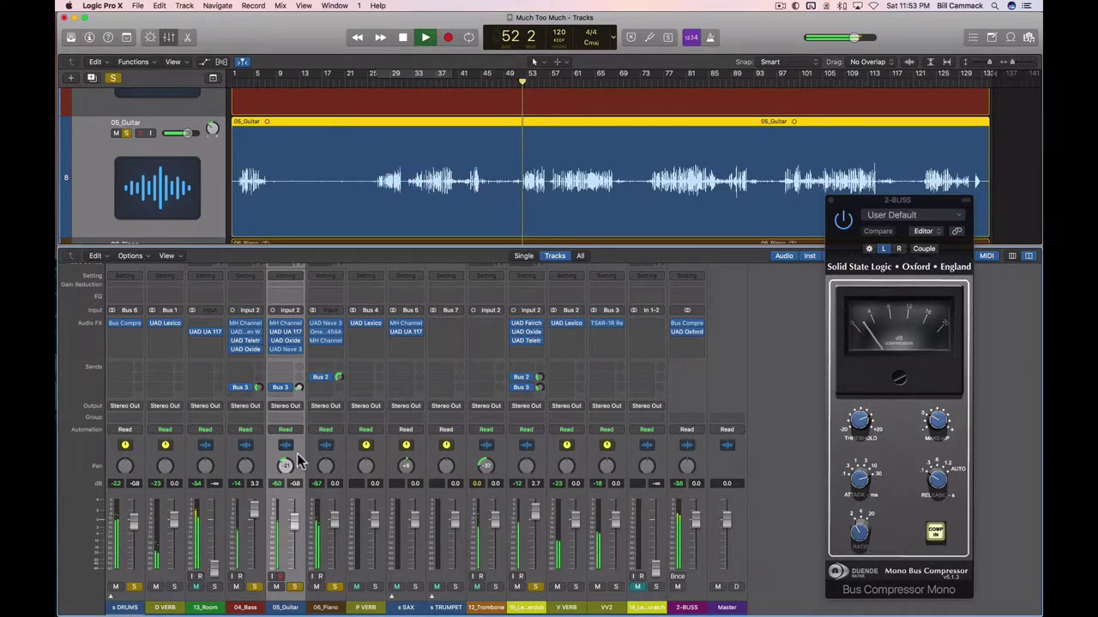
Add a Bus 1 send to D VERB on the 05_Guitar channel and set its level to about -12.8 dB
left_click(280, 370)
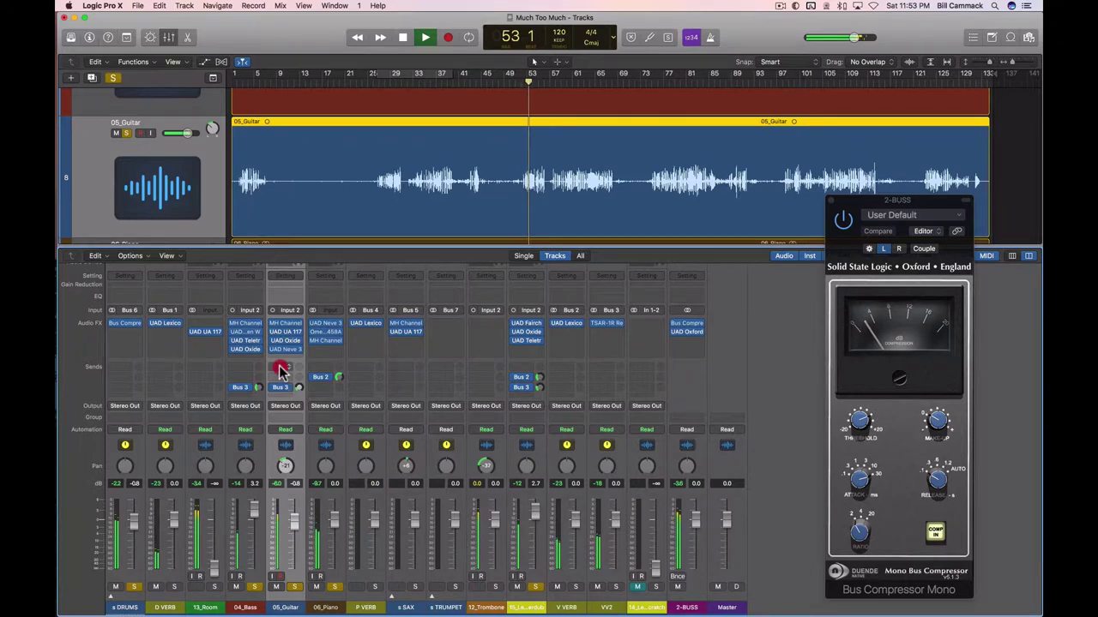
mouse_move(302, 412)
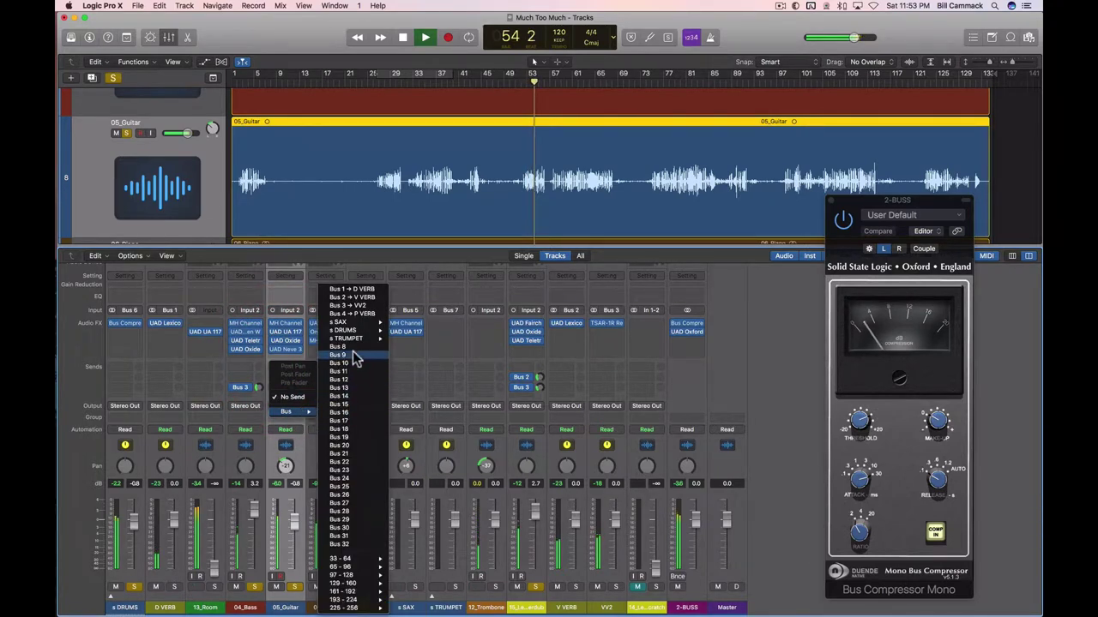
left_click(355, 305)
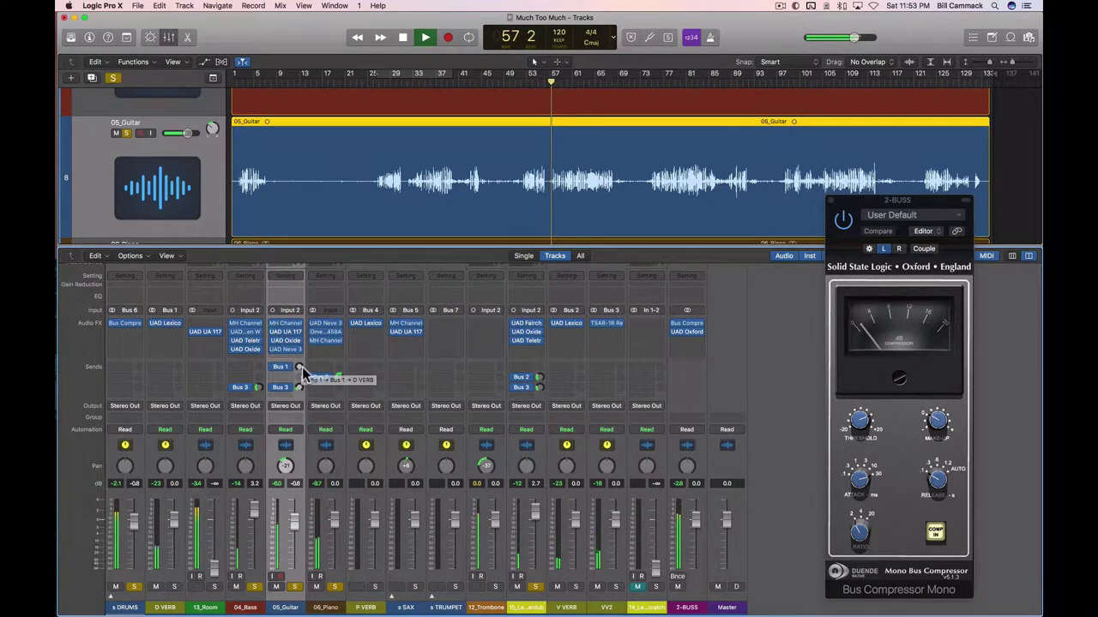
left_click_drag(299, 371, 294, 333)
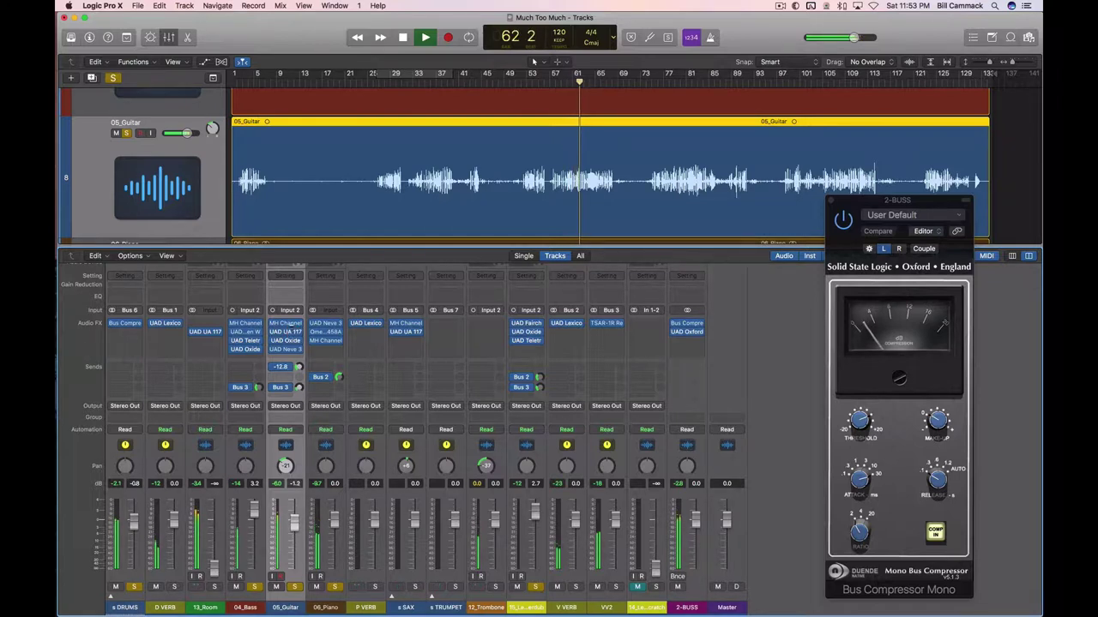
left_click_drag(293, 330, 291, 331)
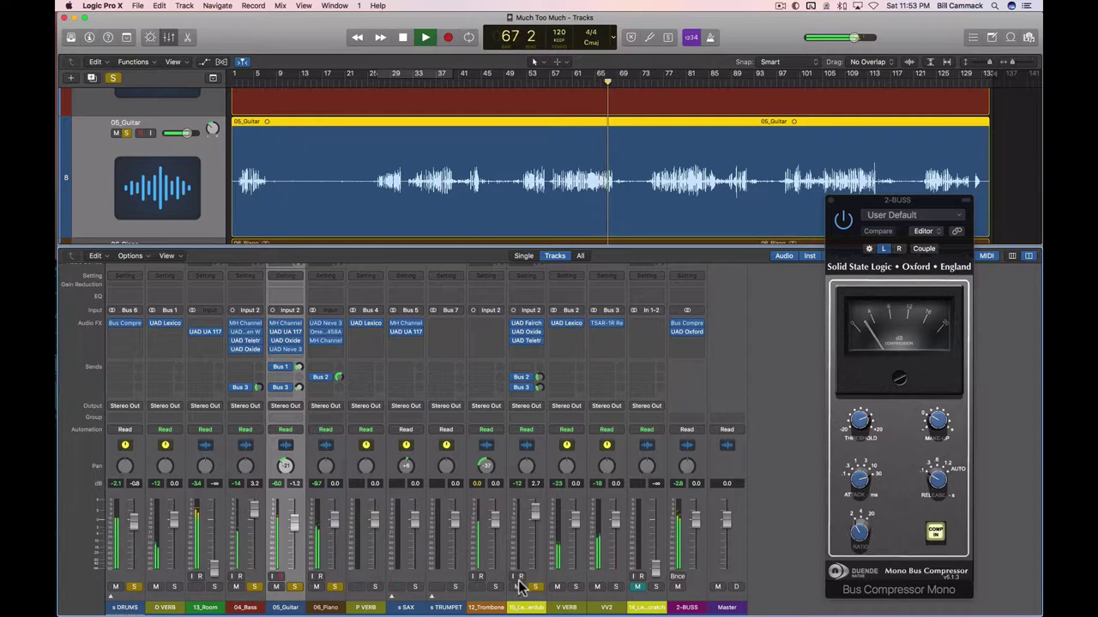
Hide the mixer and reduce the track heights so more of the arrangement fits in the Tracks area
scroll(568, 213, "down", 2)
scroll(567, 212, "down", 6)
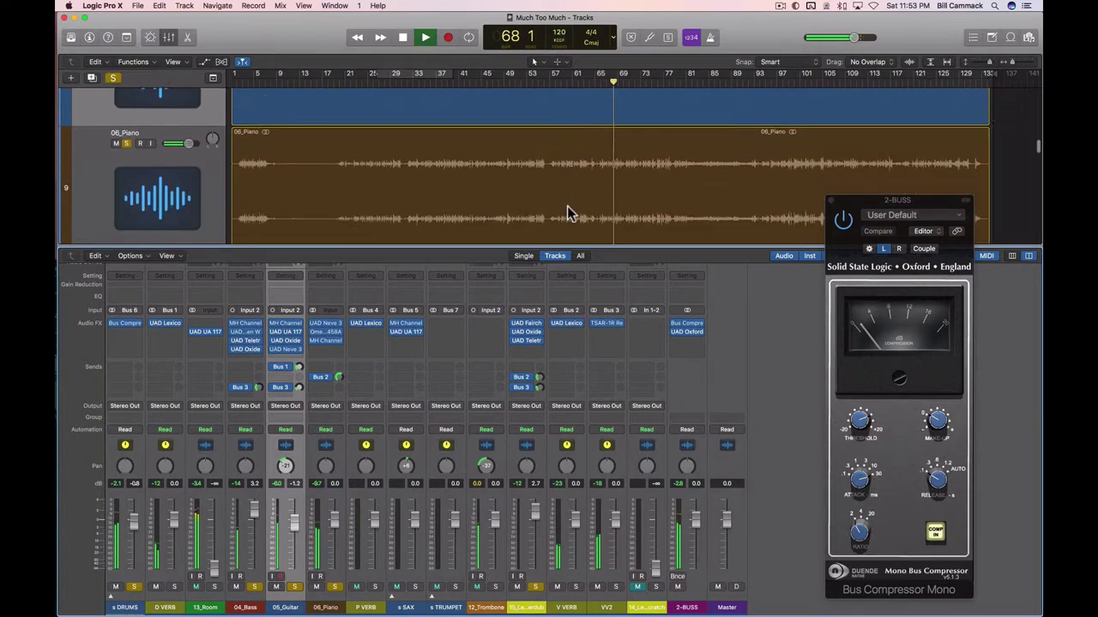
scroll(566, 205, "up", 5)
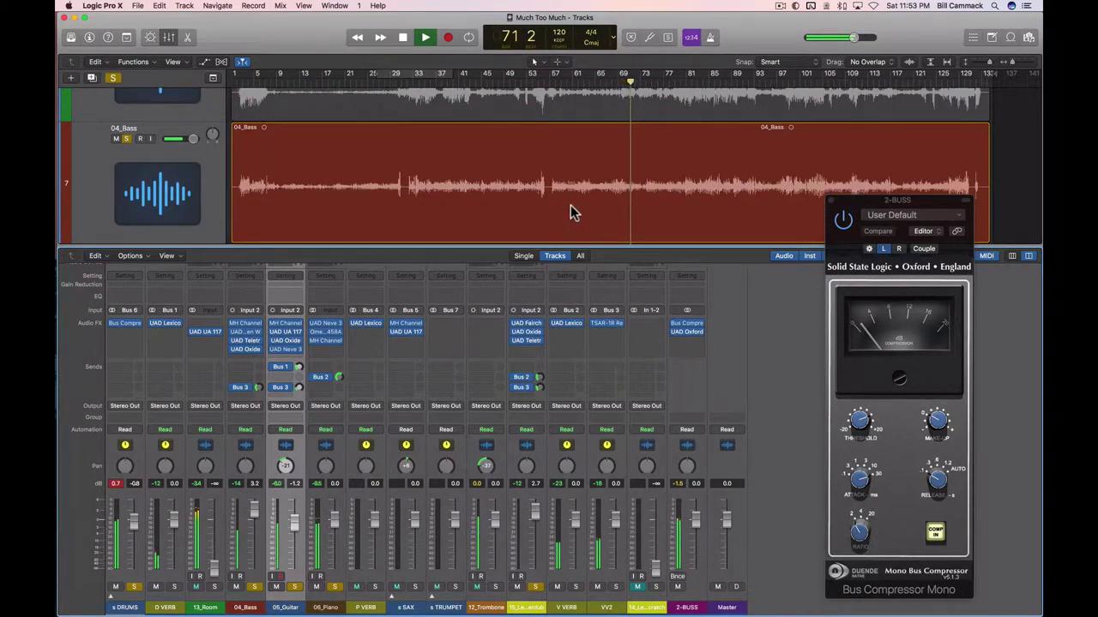
key("x")
scroll(584, 295, "up", 1)
key("super+Up")
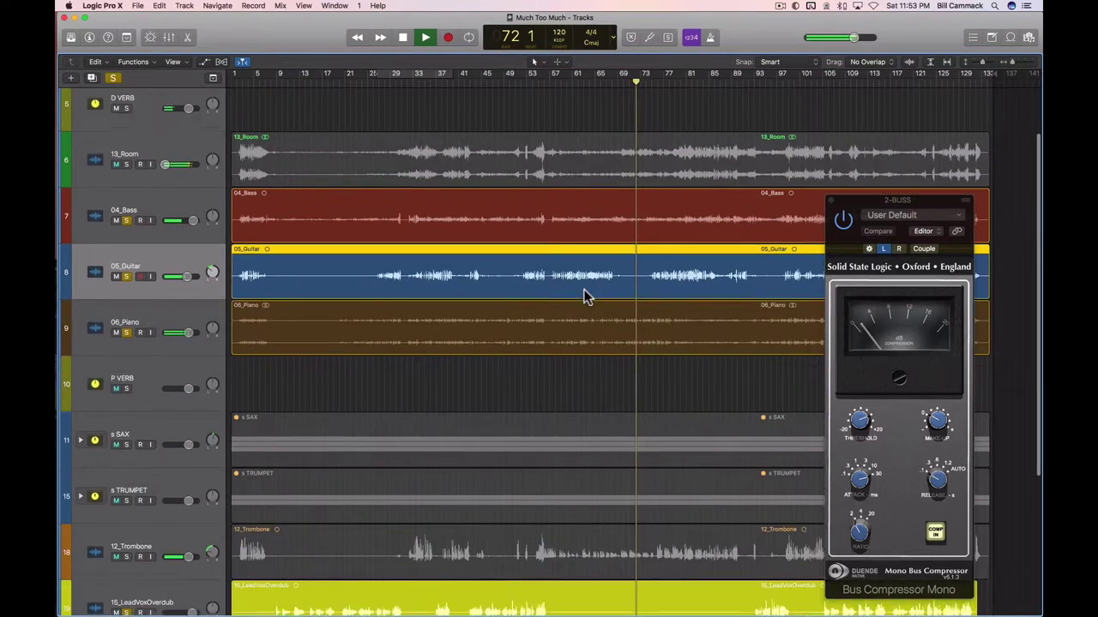
scroll(584, 295, "down", 1)
scroll(584, 296, "down", 1)
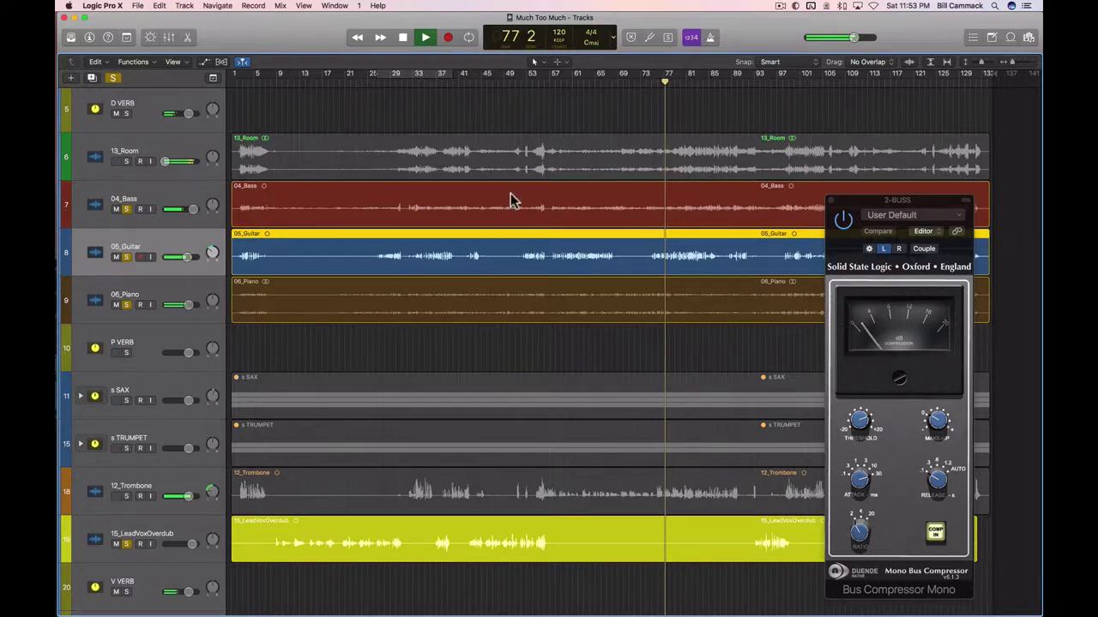
scroll(510, 252, "up", 3)
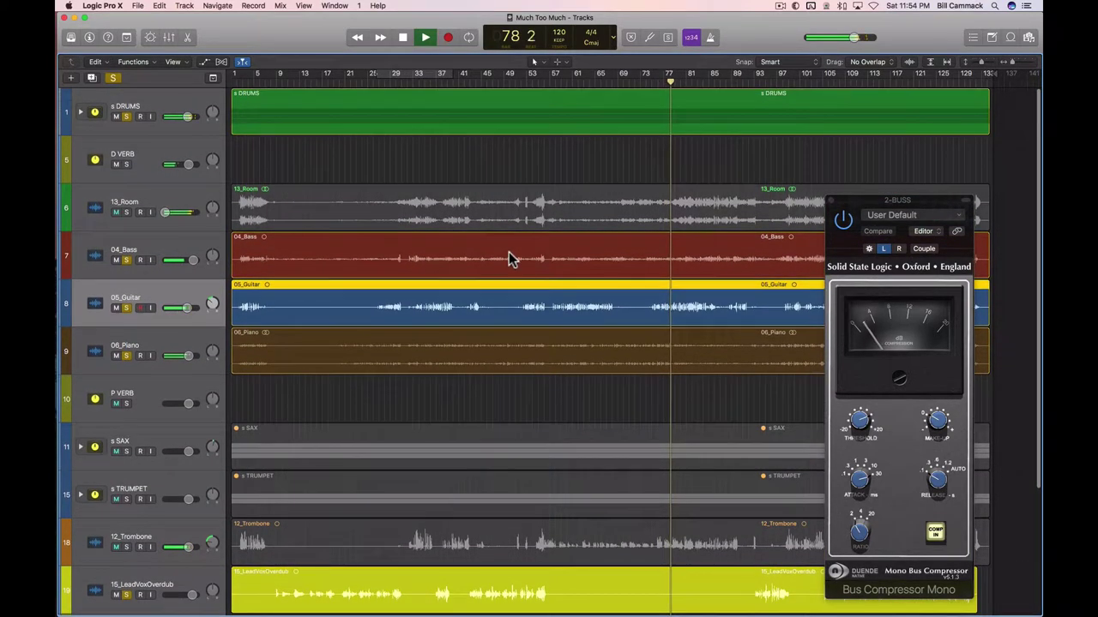
Expand the s SAX and s TRUMPET summing stacks to show their individual tracks
left_click(81, 447)
scroll(83, 454, "down", 2)
scroll(84, 456, "down", 2)
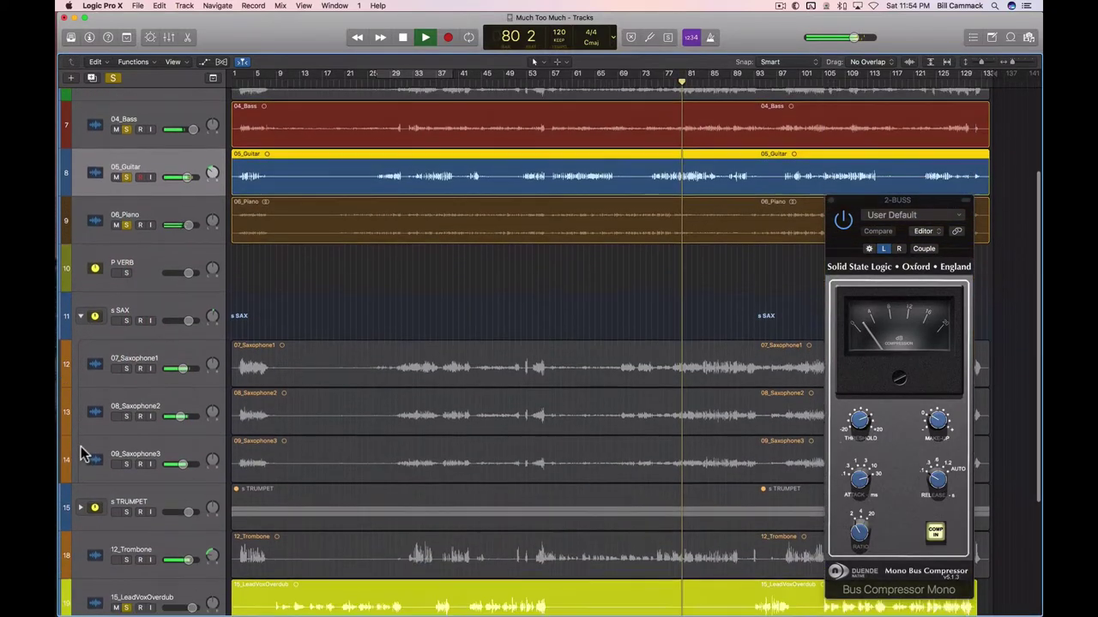
left_click(81, 496)
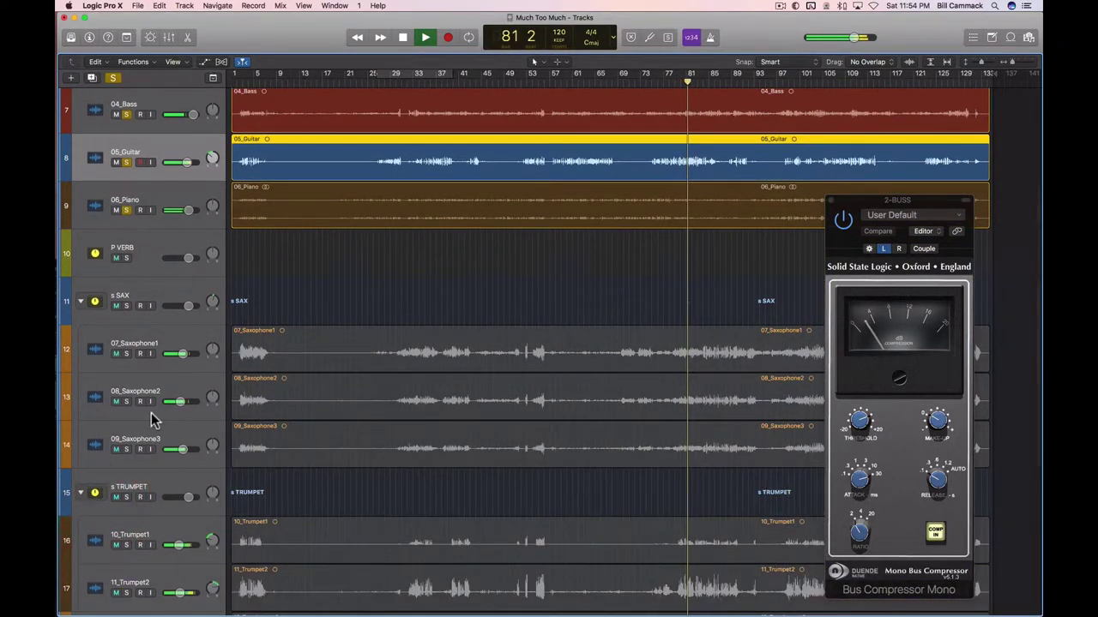
scroll(152, 418, "down", 4)
scroll(152, 418, "down", 1)
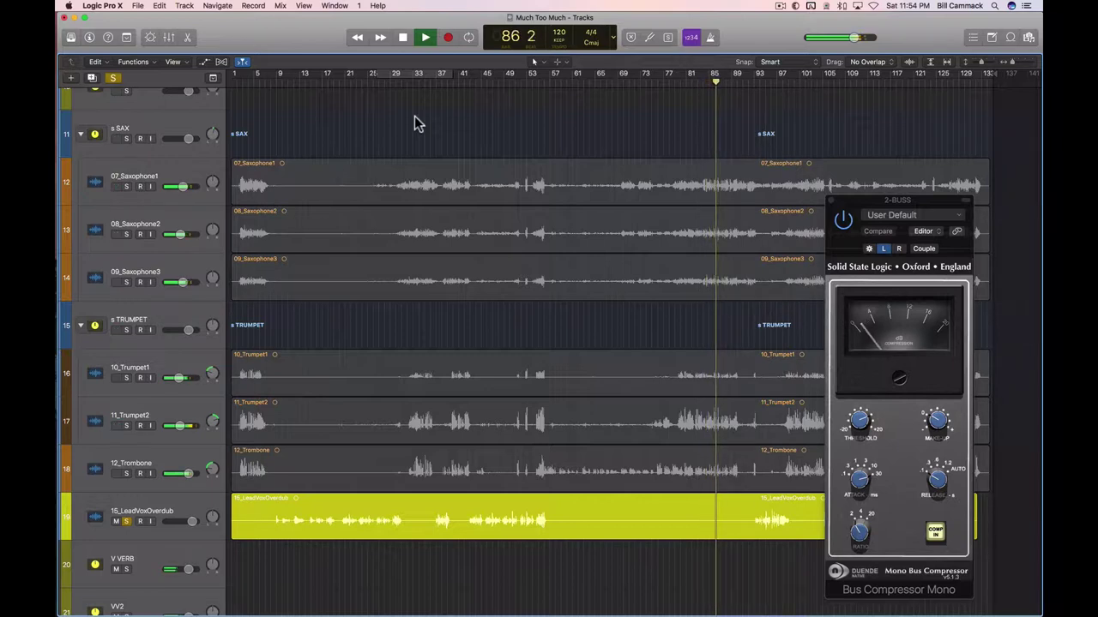
Restart playback from about bar 29, show the mixer and solo the s TRUMPET stack
left_click(391, 81)
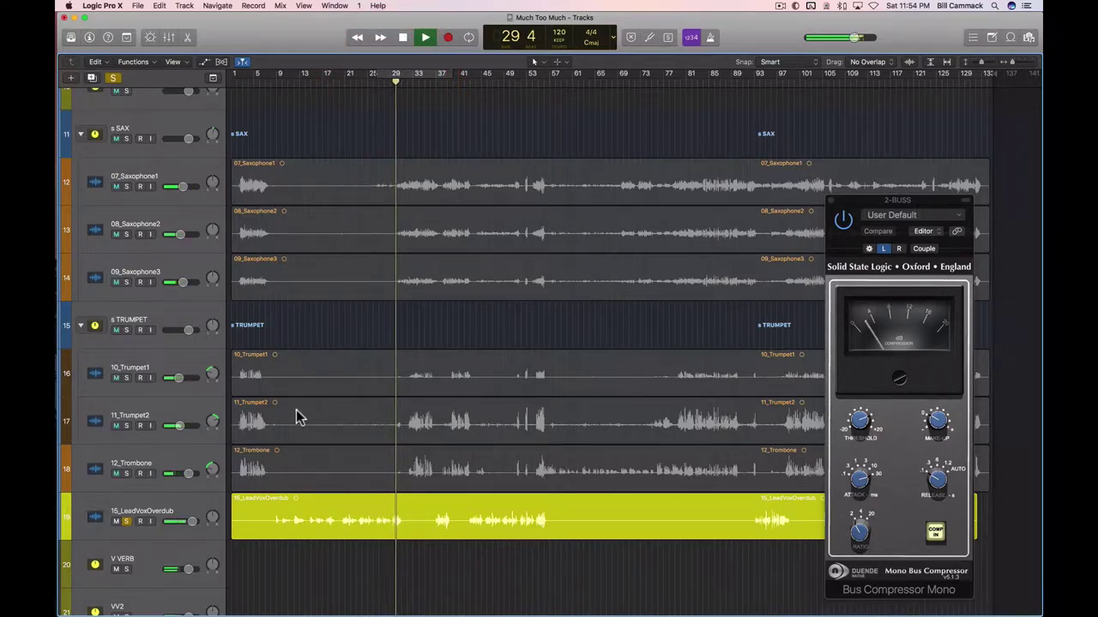
key("x")
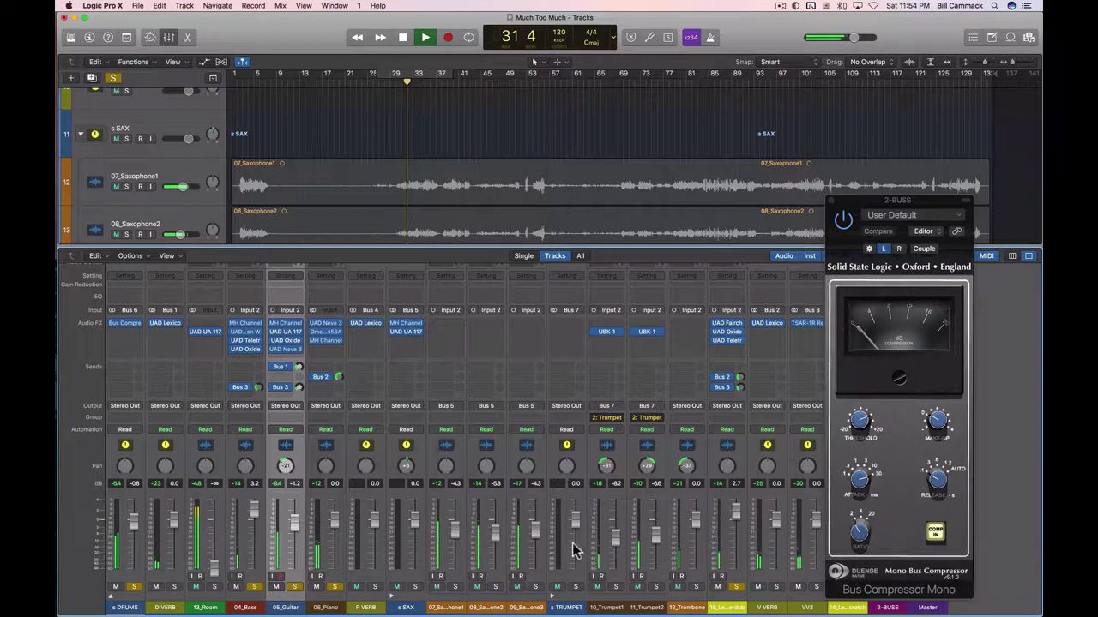
left_click(575, 587)
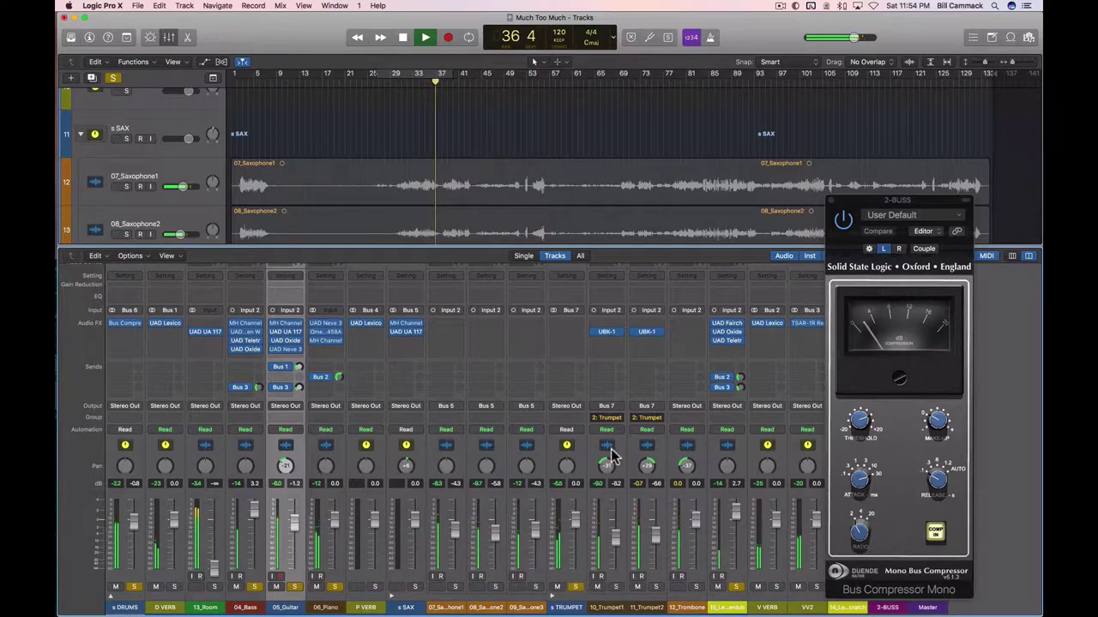
Add the s SAX stack to the soloed channels, save the project and replay the horn section from about bar 29
left_click(415, 587)
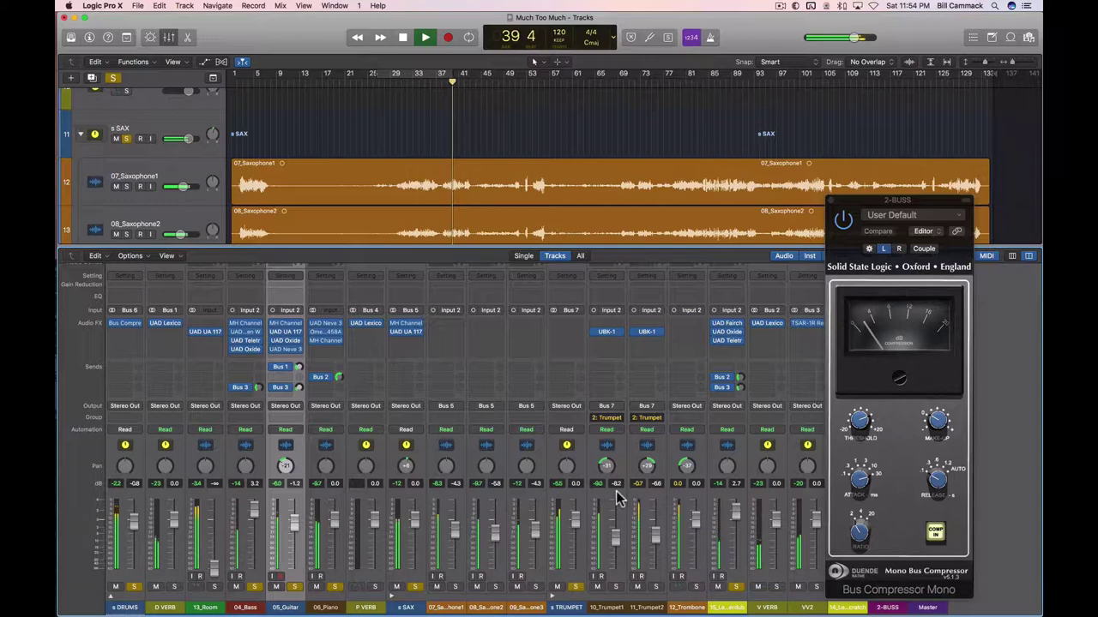
key("super+s")
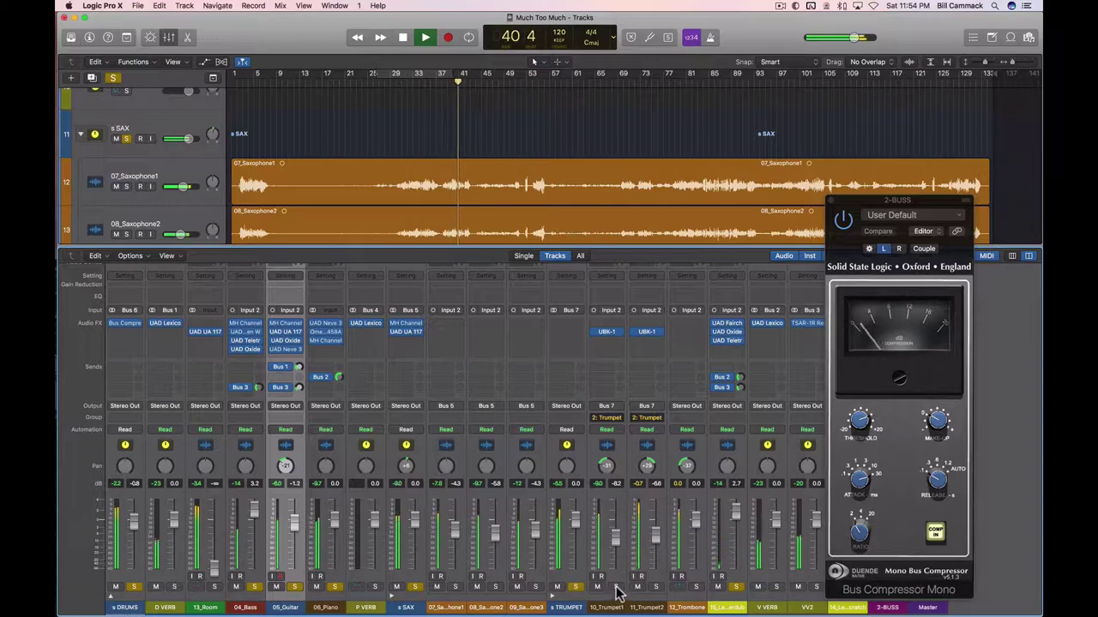
left_click(571, 453)
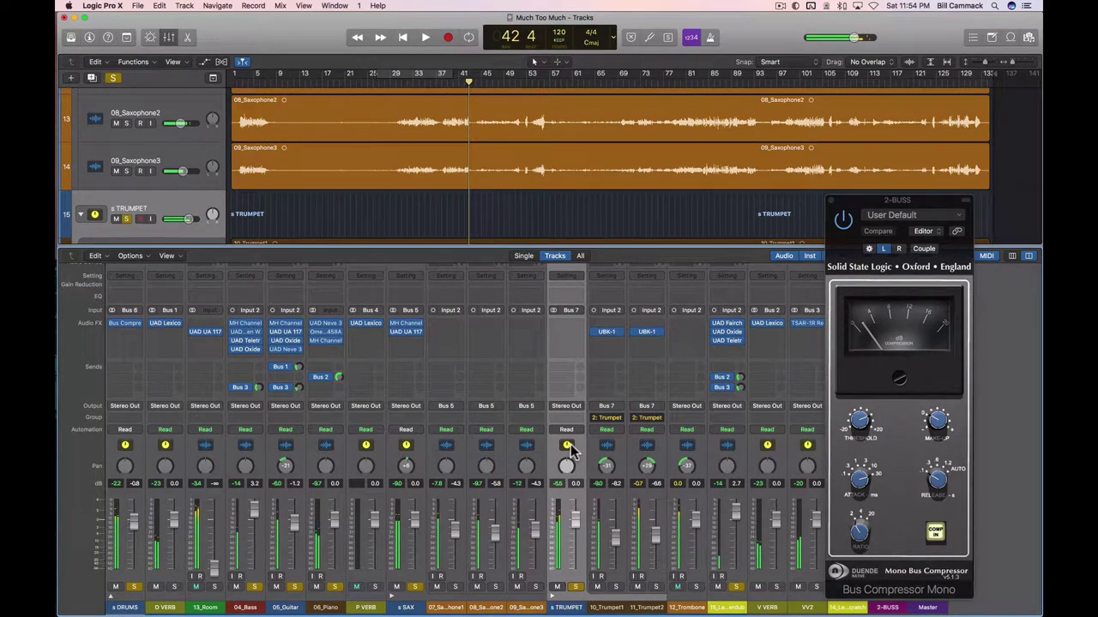
key("alt+comma")
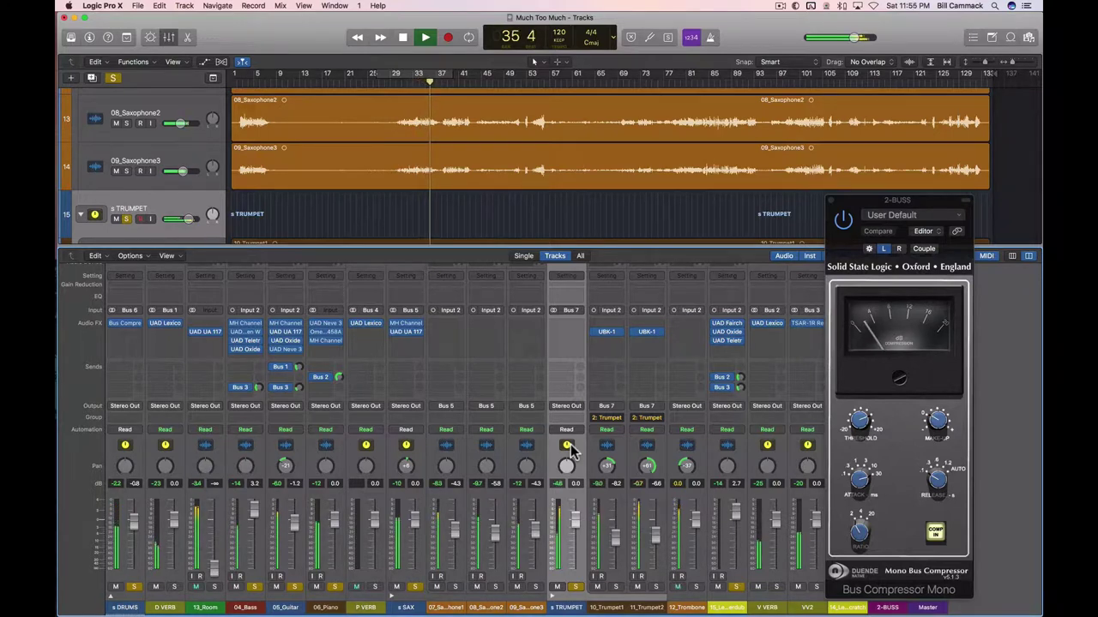
Pan the s SAX stack to -15 and the 07_Saxophone1 channel to +1 while the section plays
left_click(406, 466)
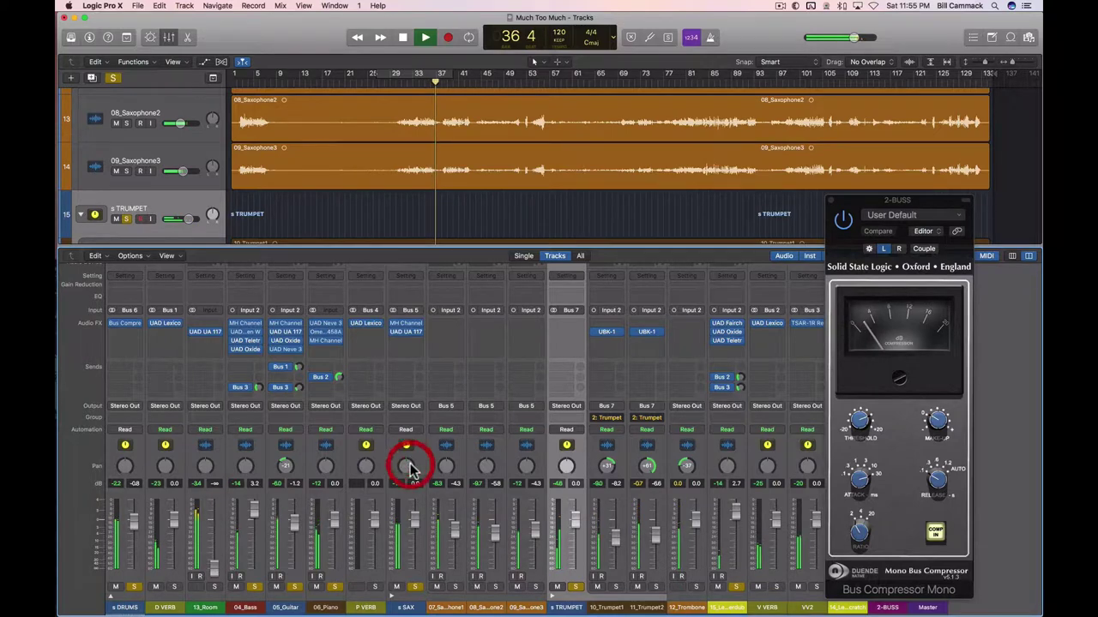
left_click(452, 448)
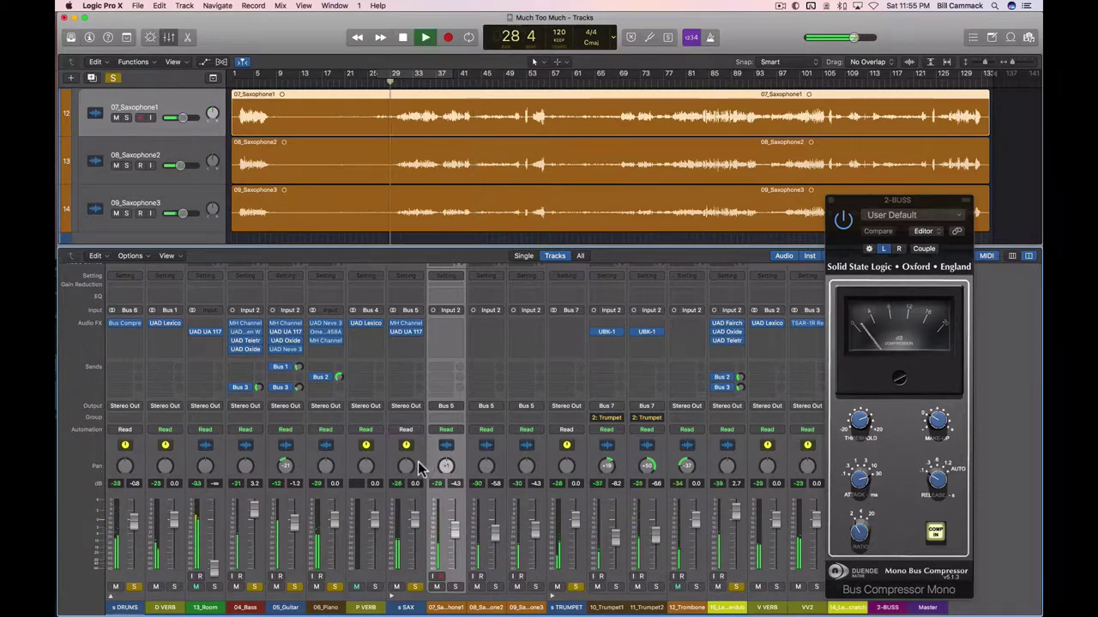
left_click(406, 485)
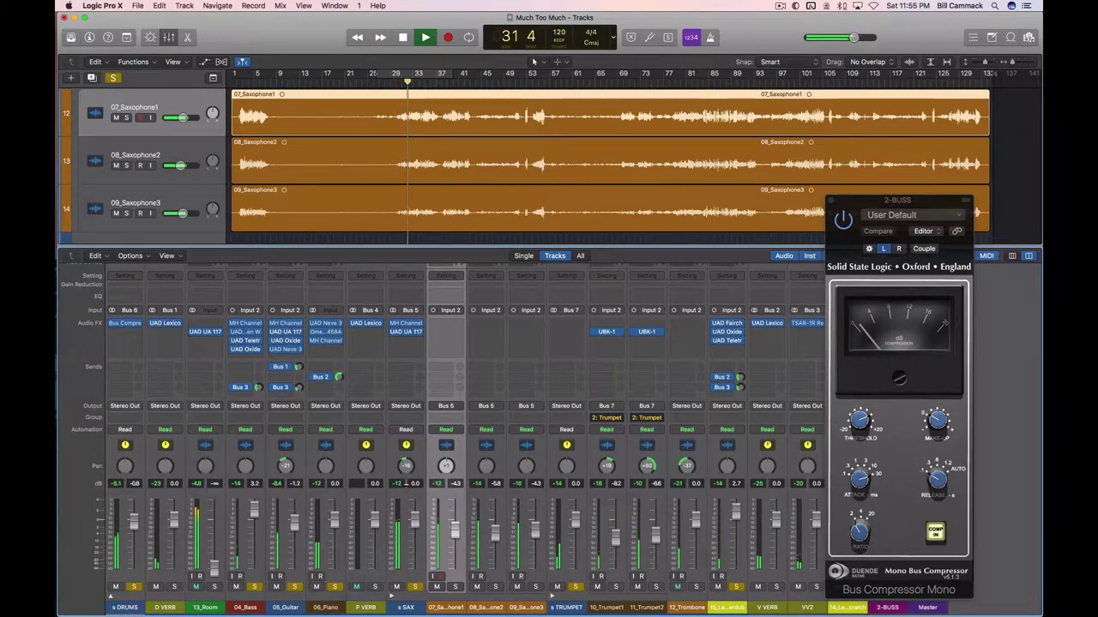
left_click(409, 487)
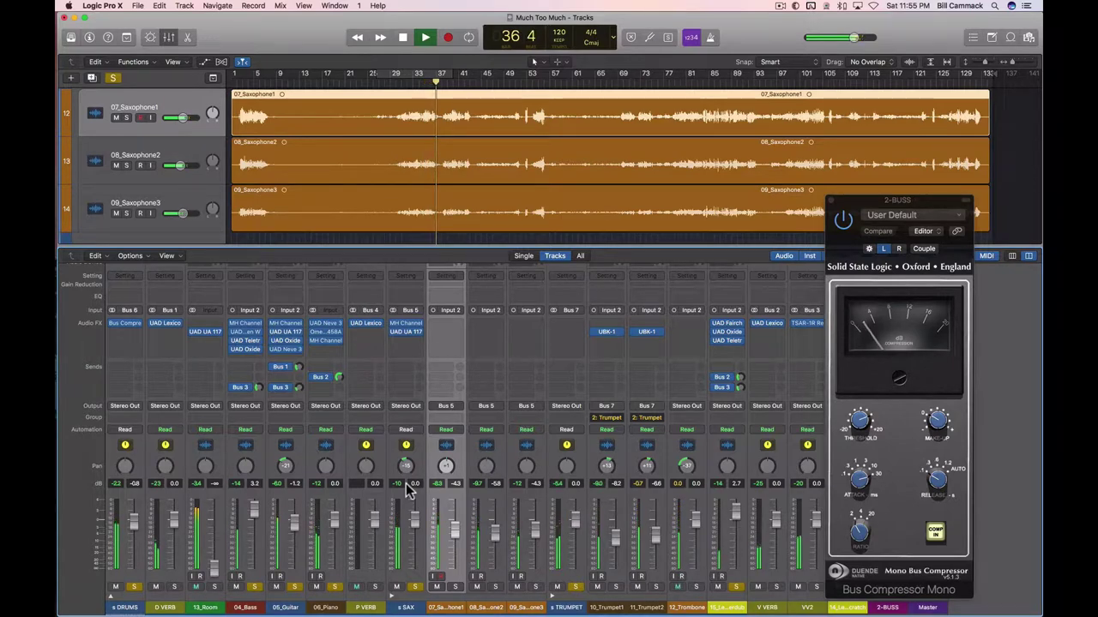
Replay from bar 29 and spread the trumpets, with 10_Trumpet1 panned to -32 and 11_Trumpet2 to +17
key("alt+comma")
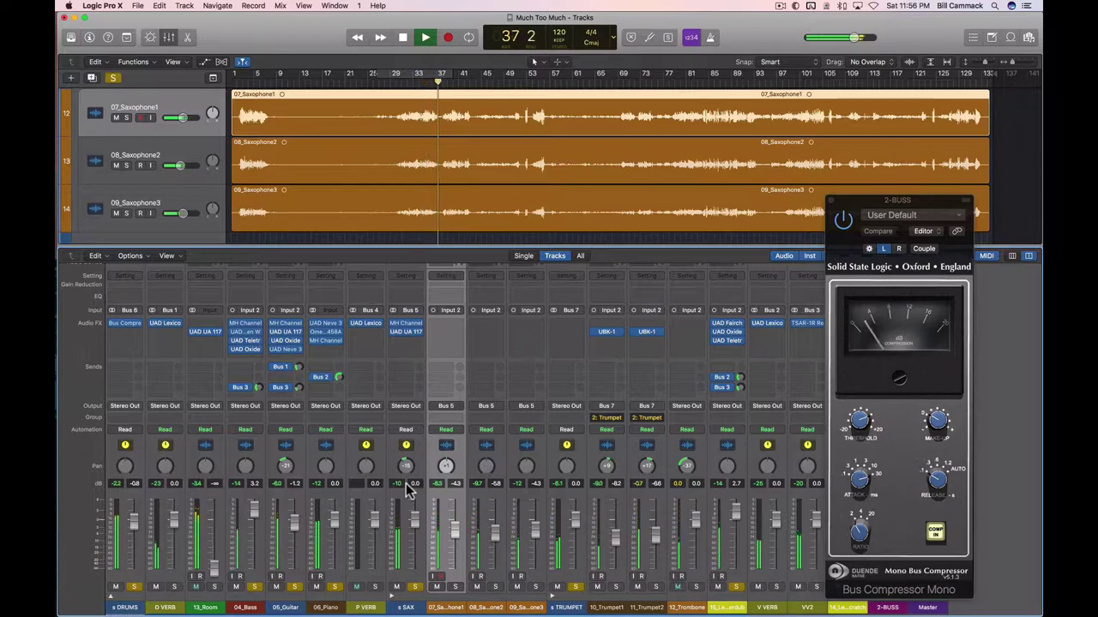
key("space")
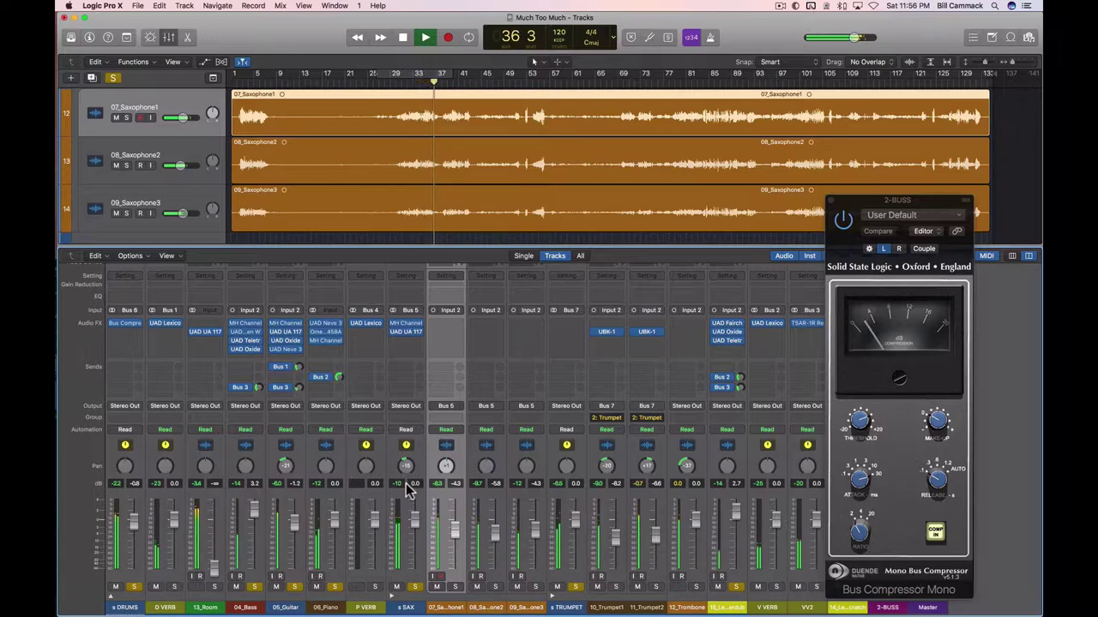
key("shift+comma")
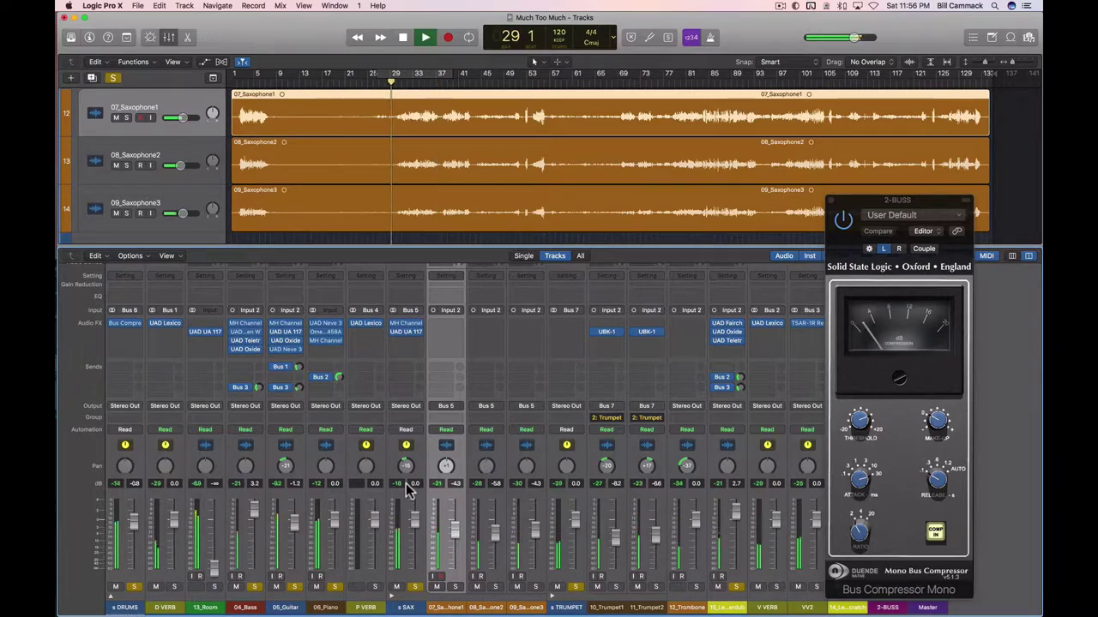
left_click(603, 451)
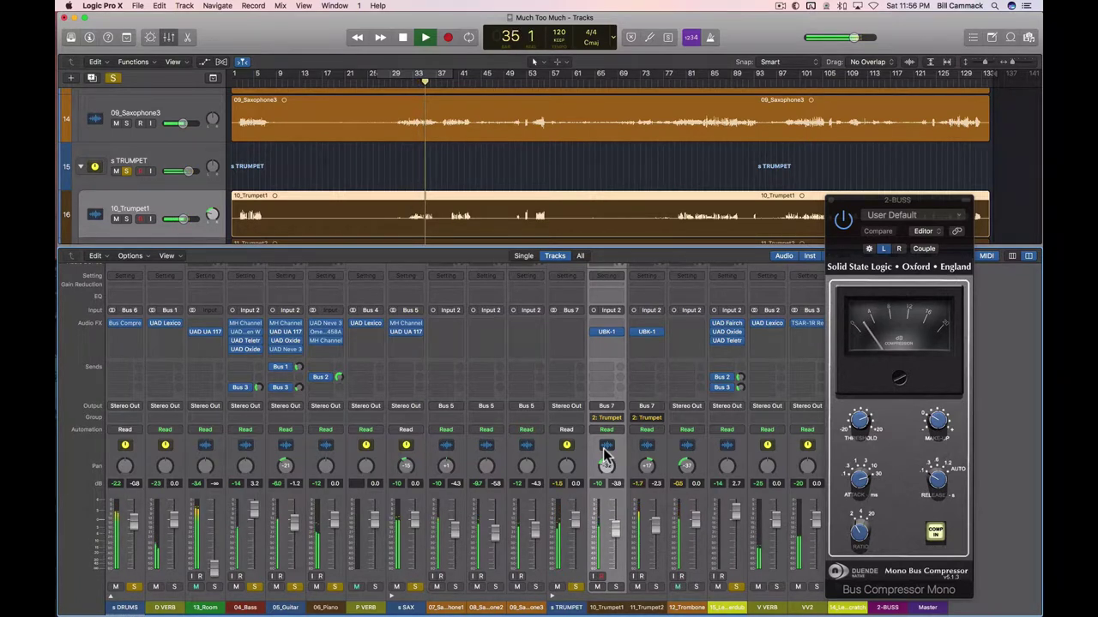
Switch off the Trumpet group, rebalance 10_Trumpet1 to 1.0 dB and 11_Trumpet2 to -4.9 dB, re-enable the group and save
left_click(650, 418)
left_click(657, 417)
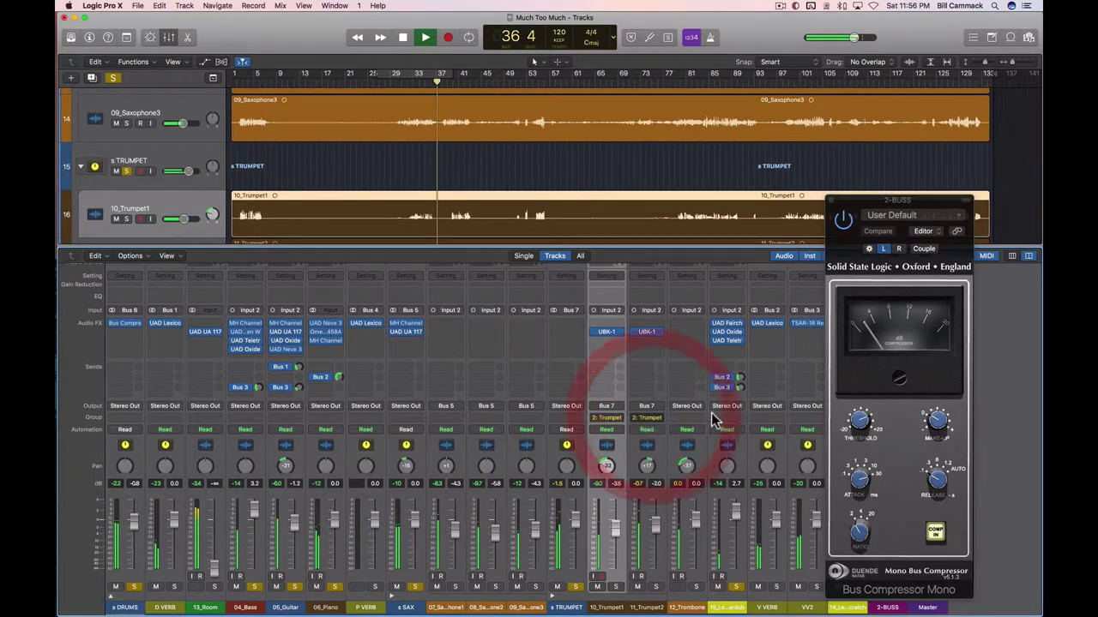
left_click(950, 360)
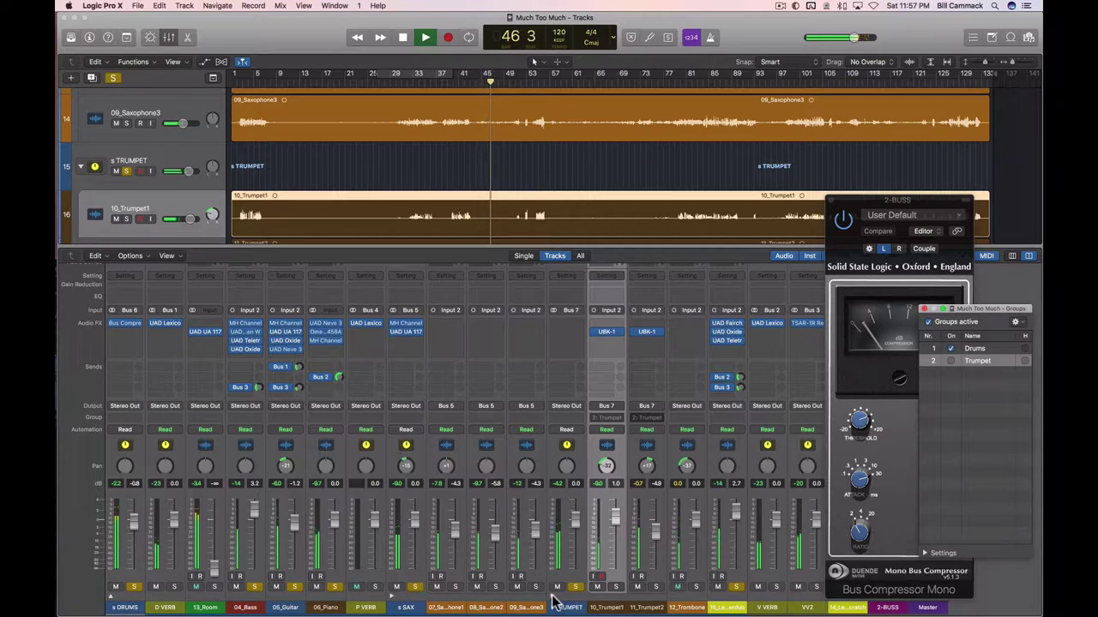
left_click(949, 361)
left_click(923, 308)
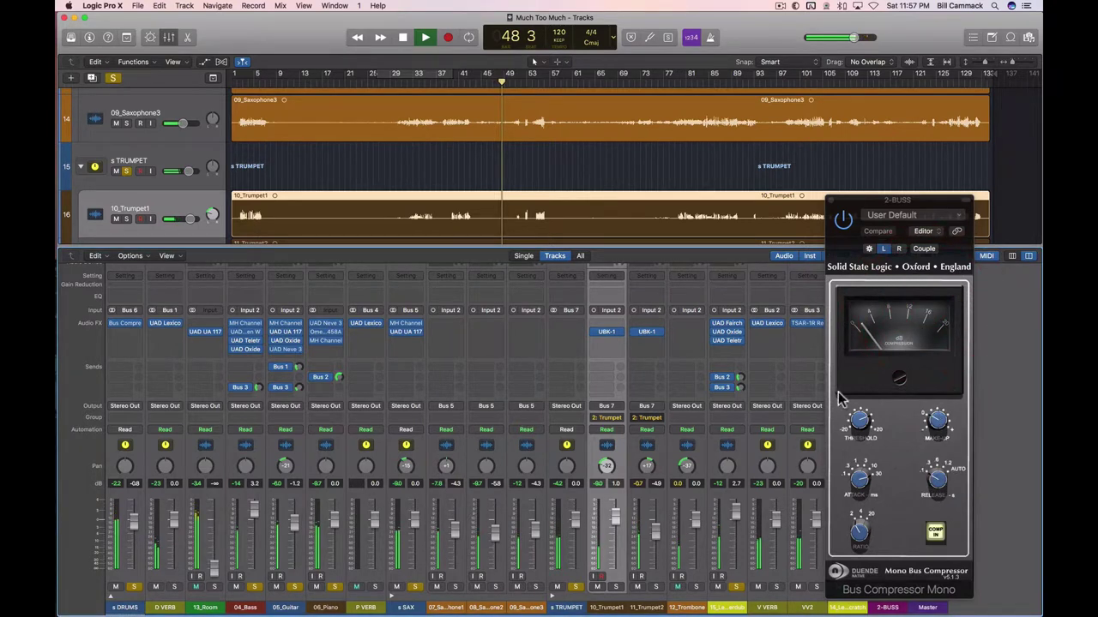
key("super+s")
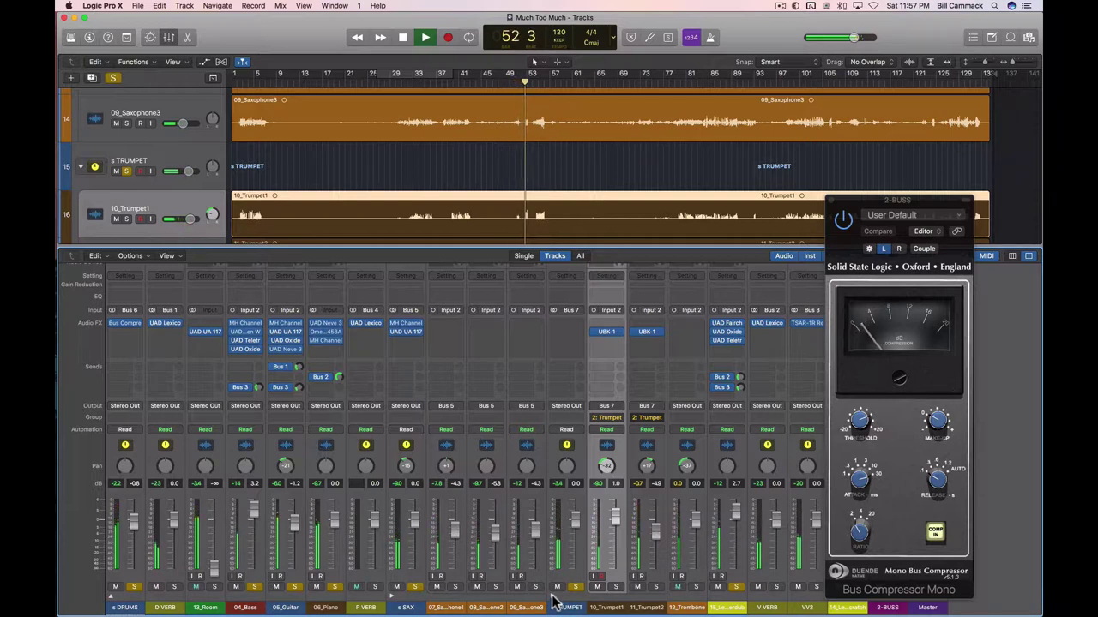
Collapse the s TRUMPET and s SAX stacks in the mixer and restart playback from bar 29
left_click(554, 603)
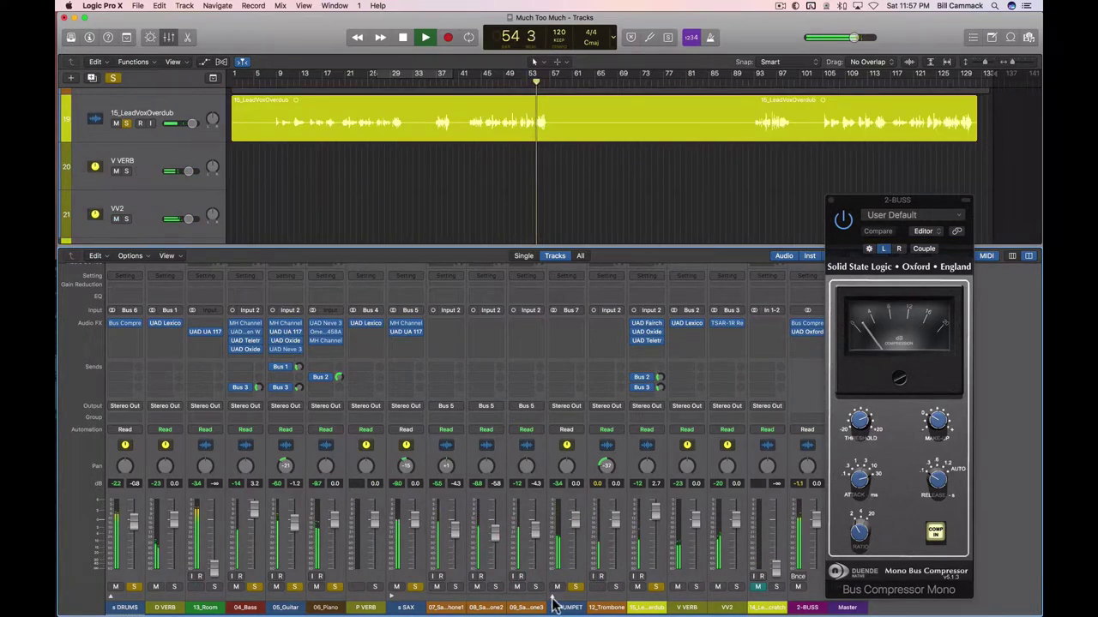
left_click(393, 598)
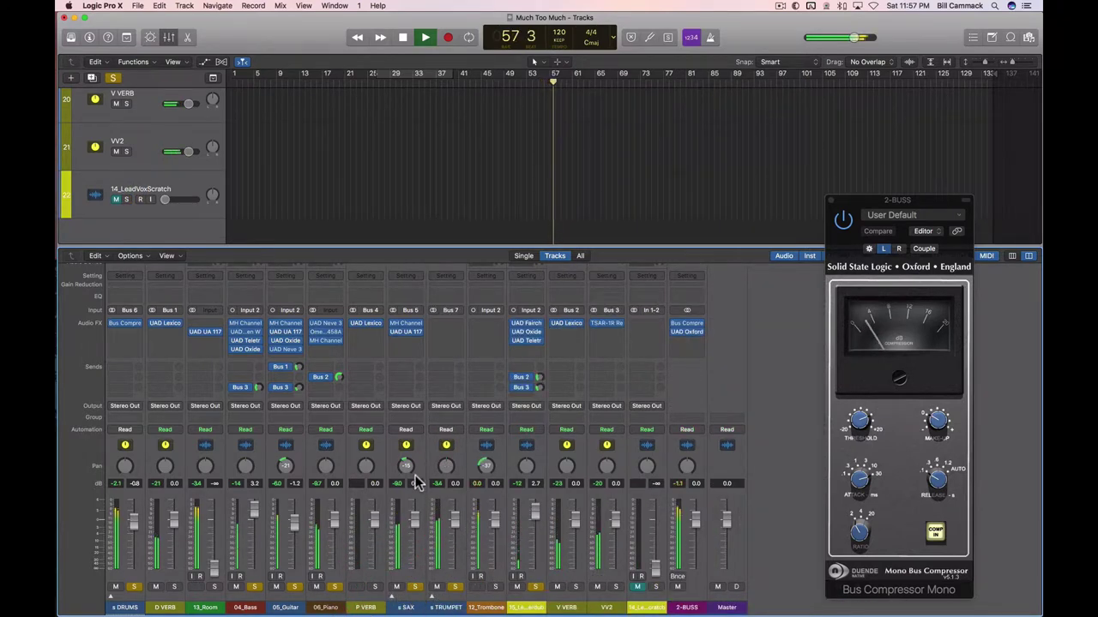
key("alt+comma")
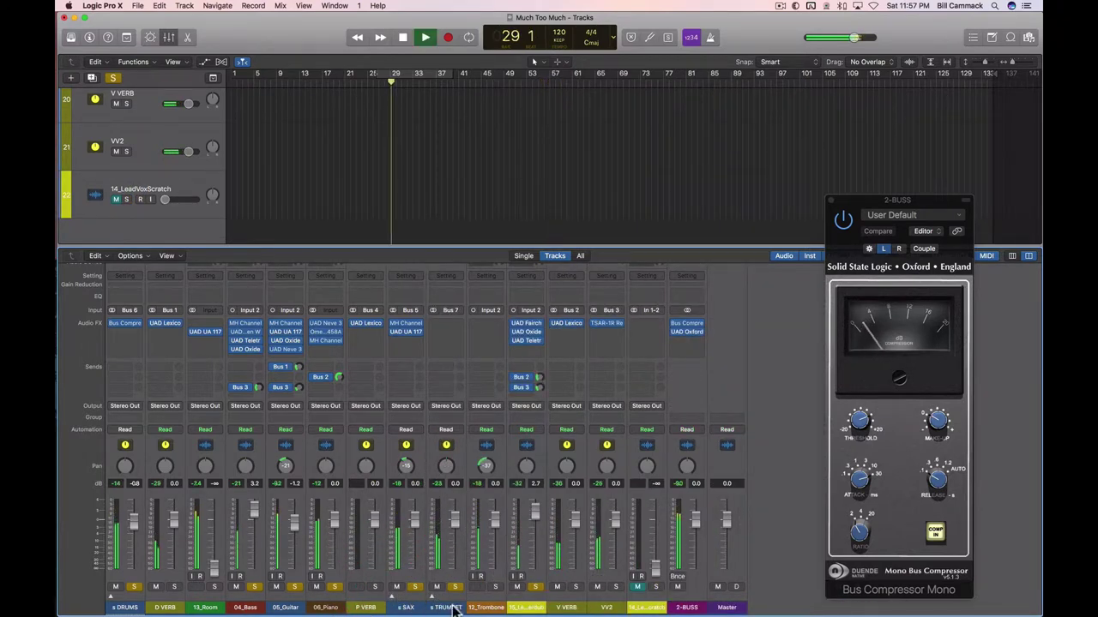
Solo only the s SAX and s TRUMPET stacks and move playback back to about bar 29
left_click(414, 587, "alt")
left_click(455, 588)
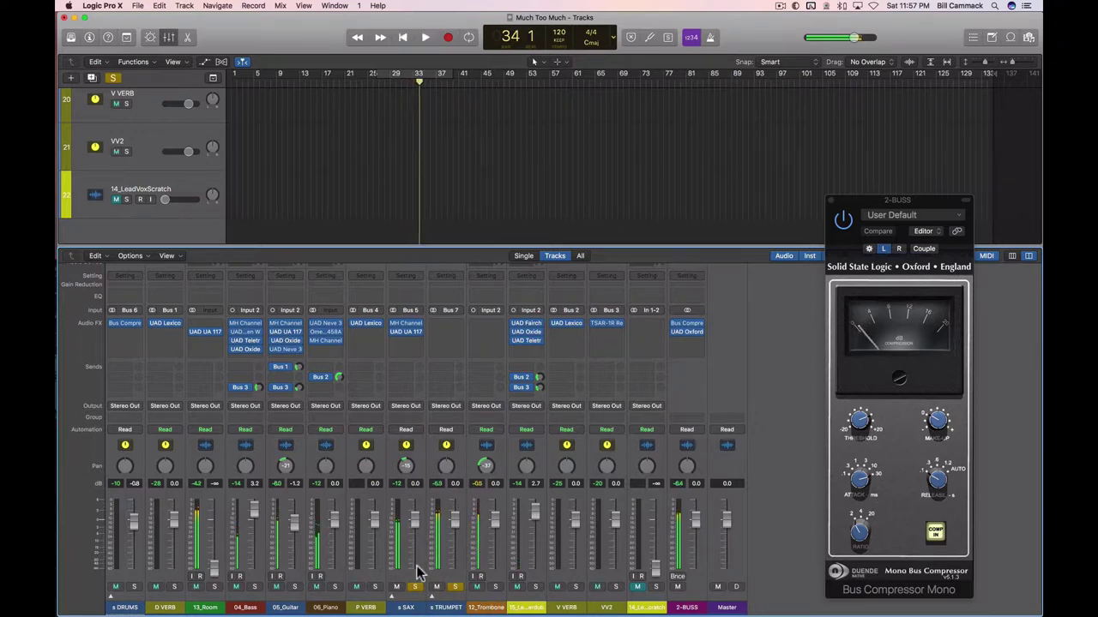
key("comma")
key("comma")
key("comma")
key("comma")
key("comma")
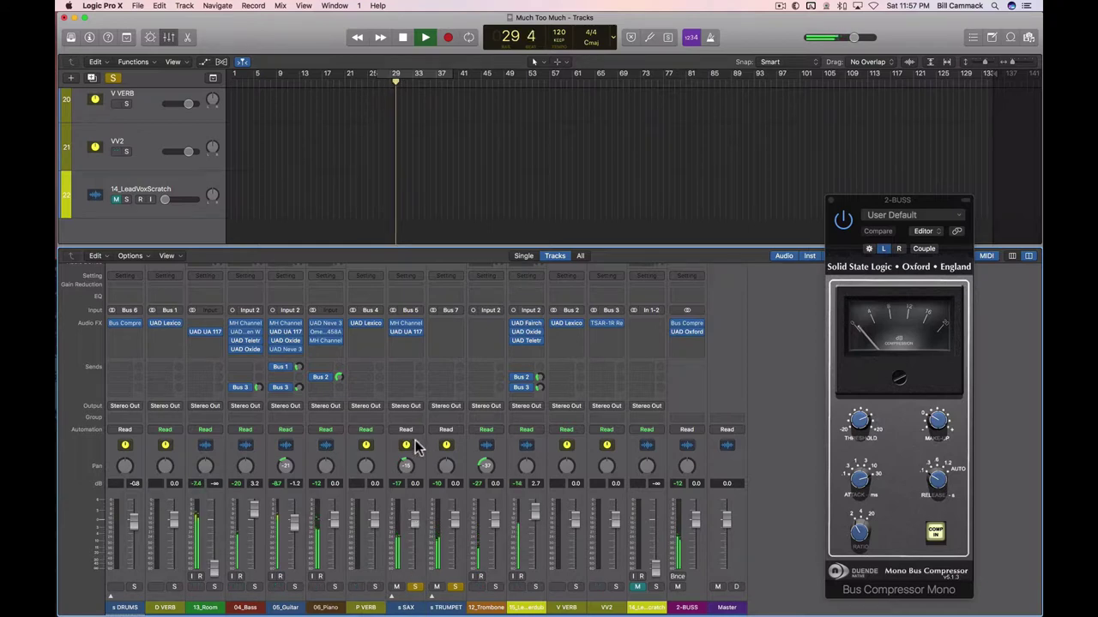
Raise the output of the UAD UA 1176AE on the s SAX stack while replaying the section, and close the plug-in
left_click(405, 332)
key("space")
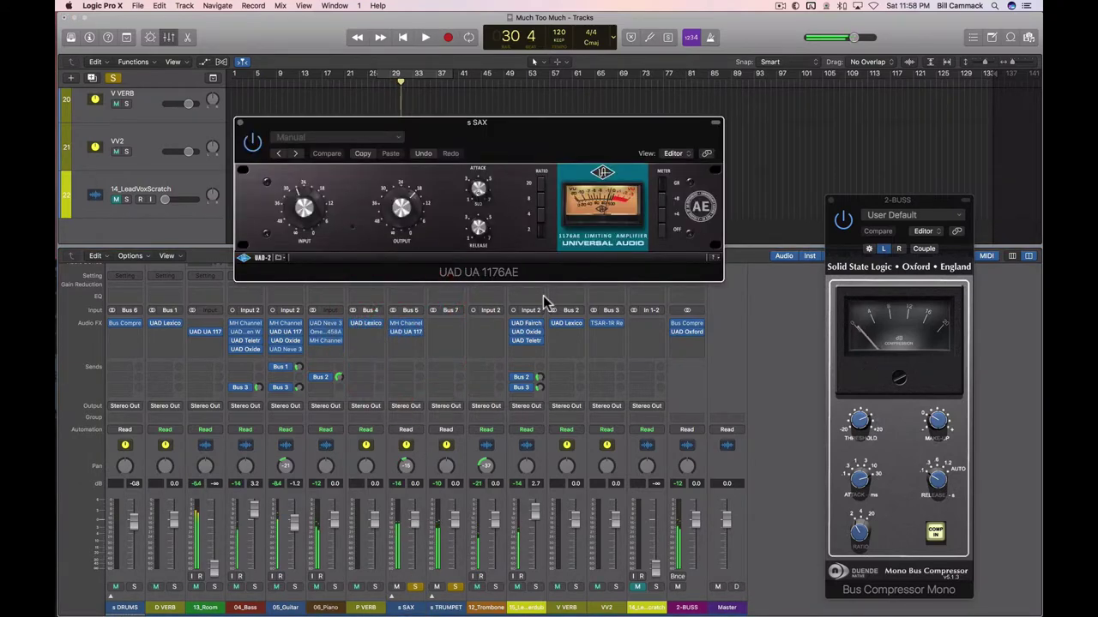
key("space")
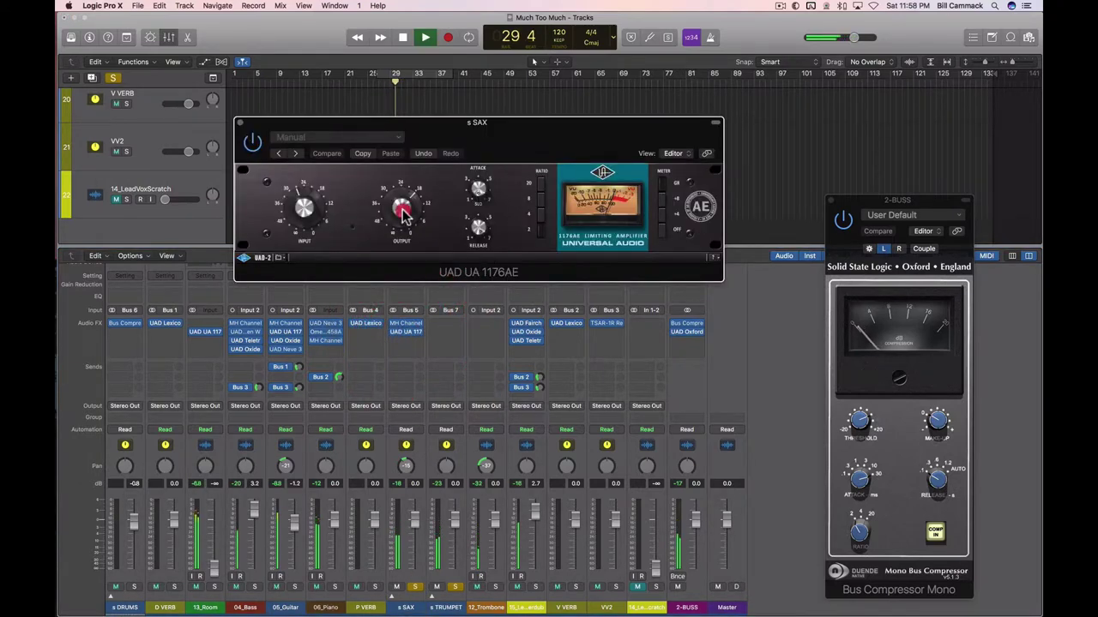
left_click_drag(403, 214, 402, 204)
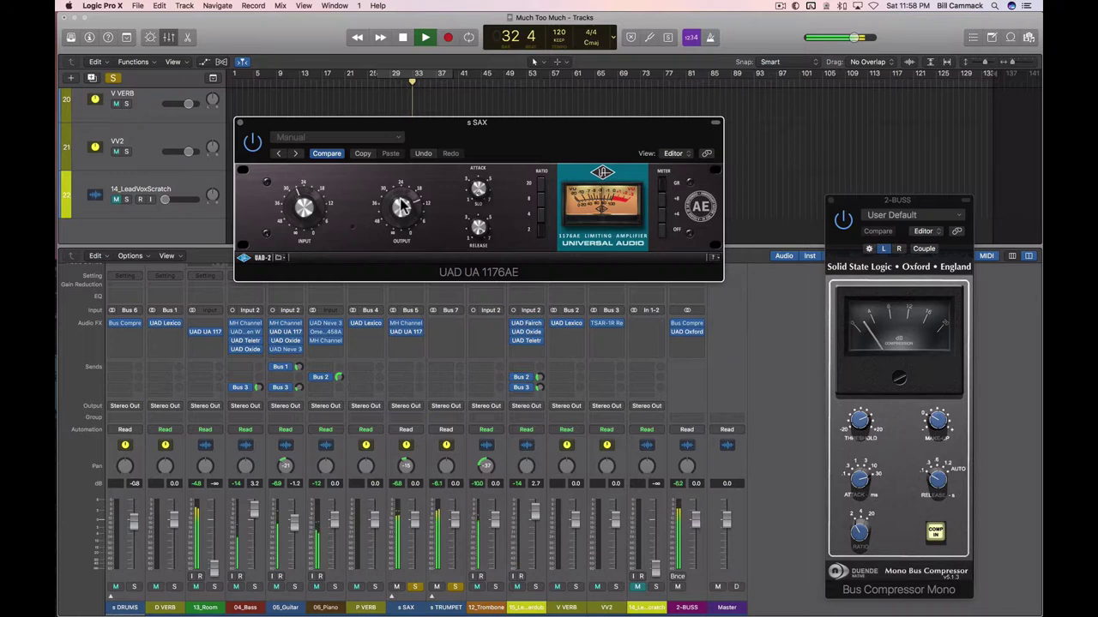
left_click(401, 206)
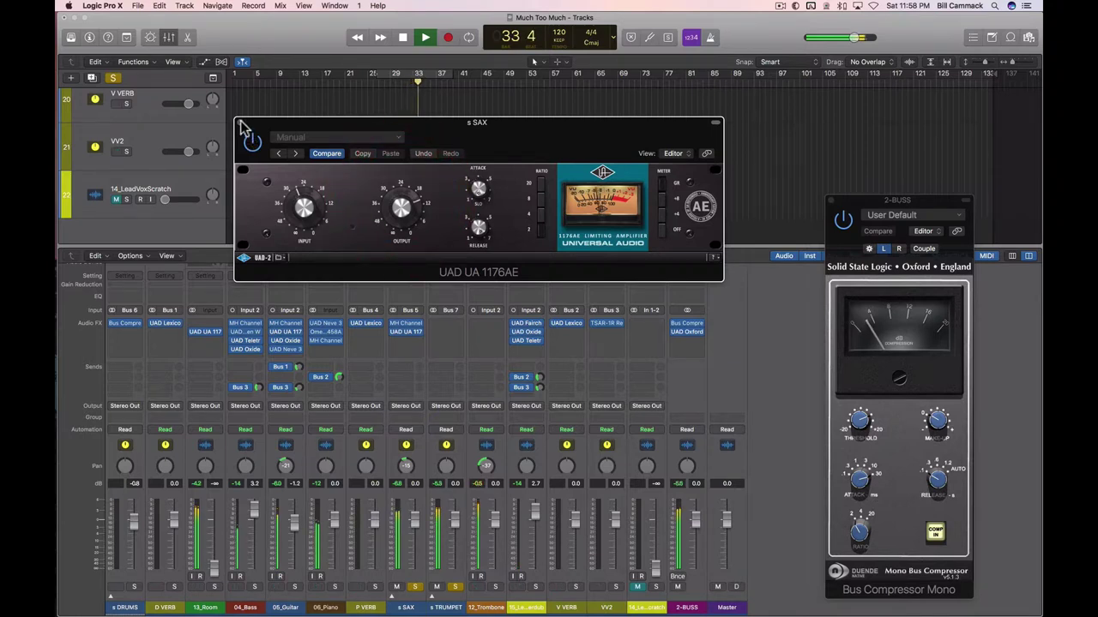
left_click(239, 122)
Solo 12_Trombone with the horn stacks, set its pan to -42 and its level to -1.1 dB, saving the project
left_click(497, 589)
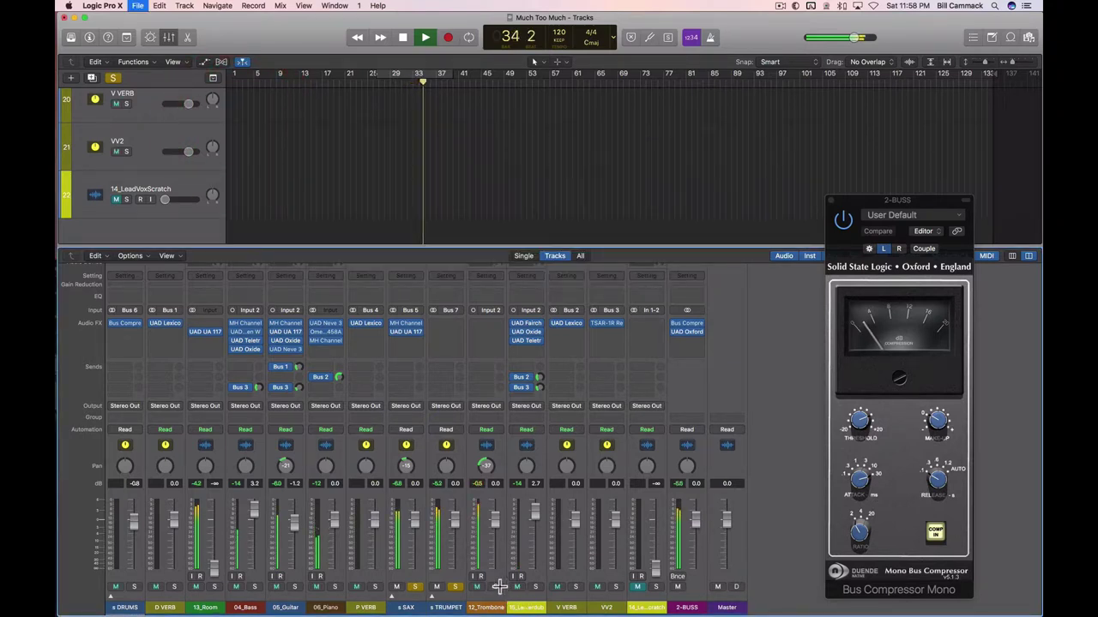
key("super+s")
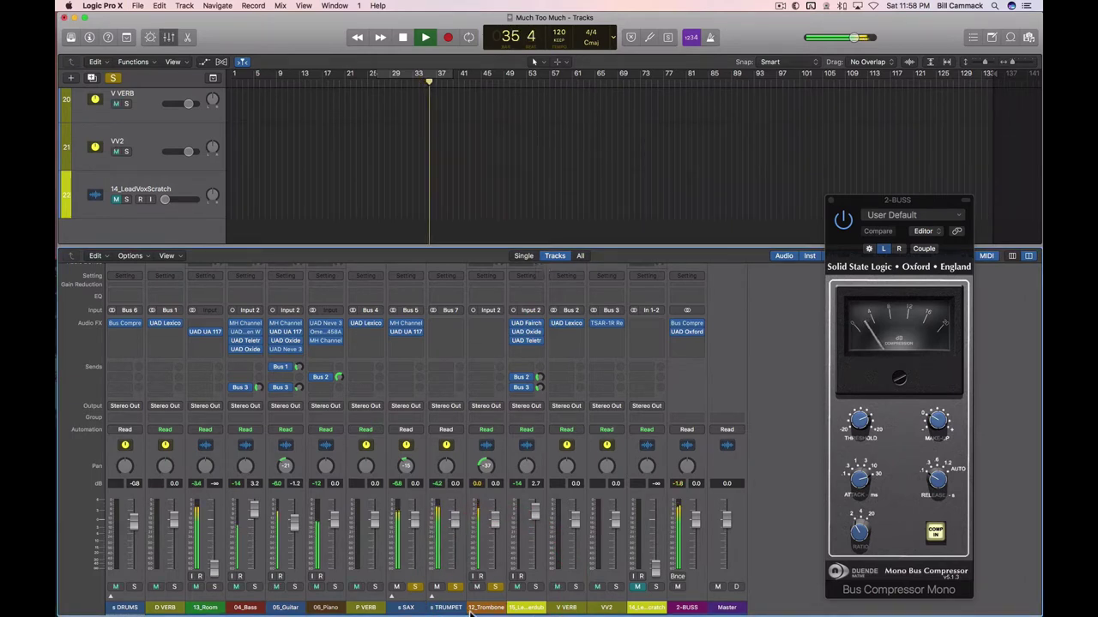
left_click(485, 466)
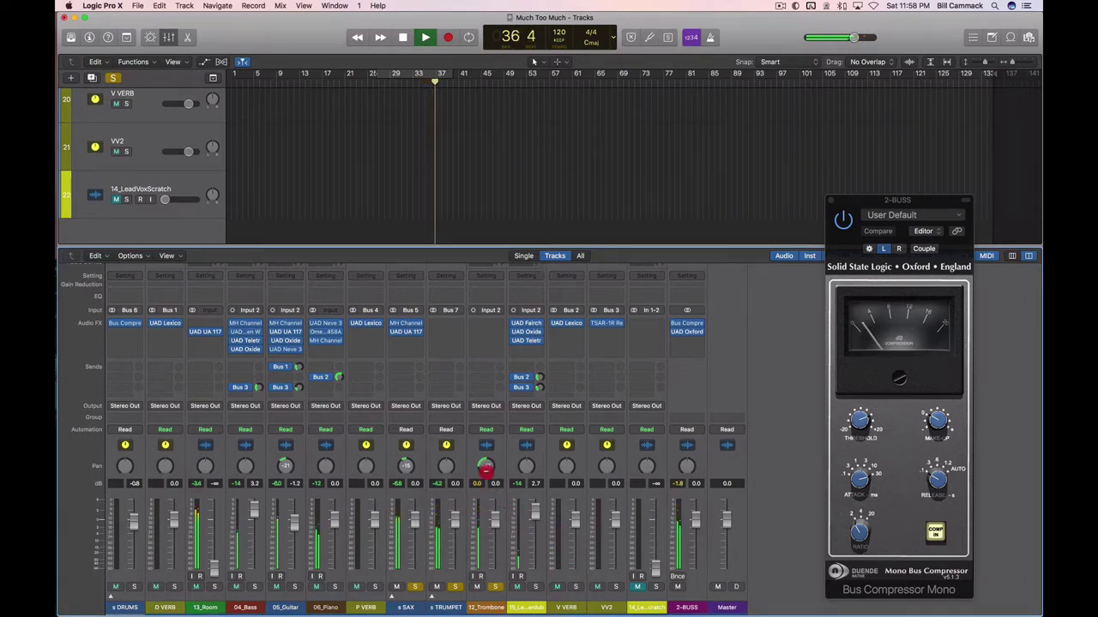
left_click_drag(485, 466, 485, 461)
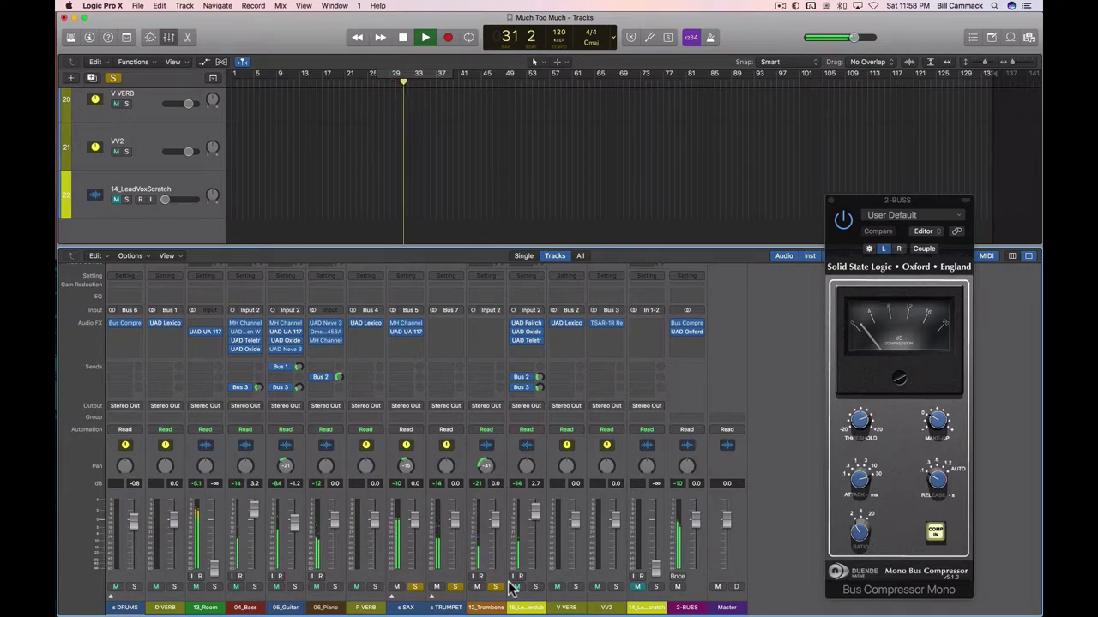
left_click(485, 450)
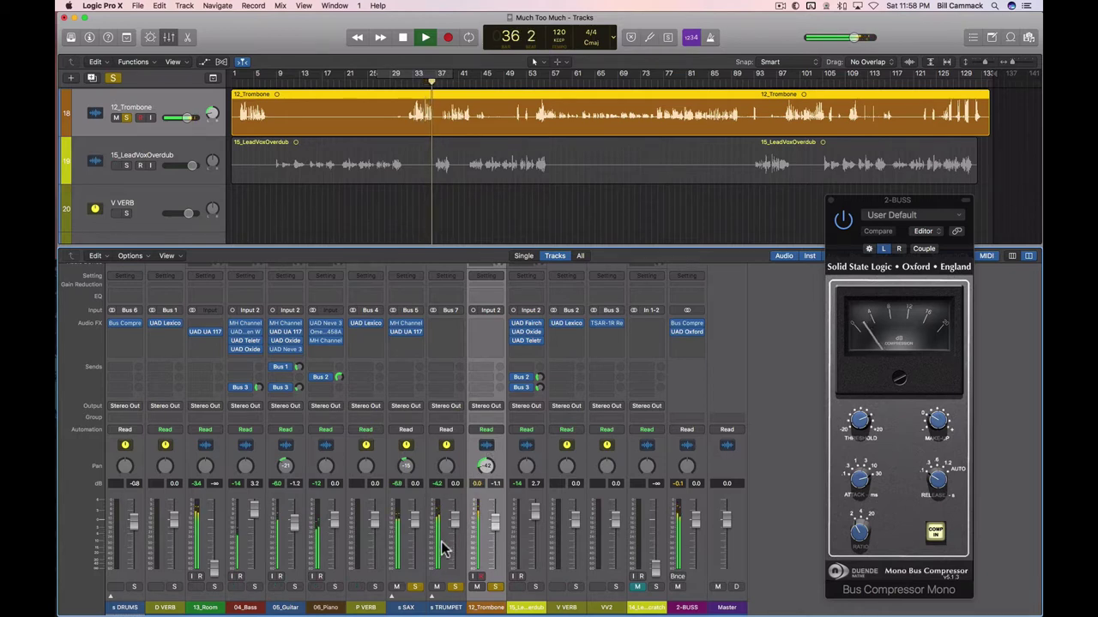
Take the s SAX stack out of solo and restart playback from bar 29
left_click(415, 586)
key("space")
key("space")
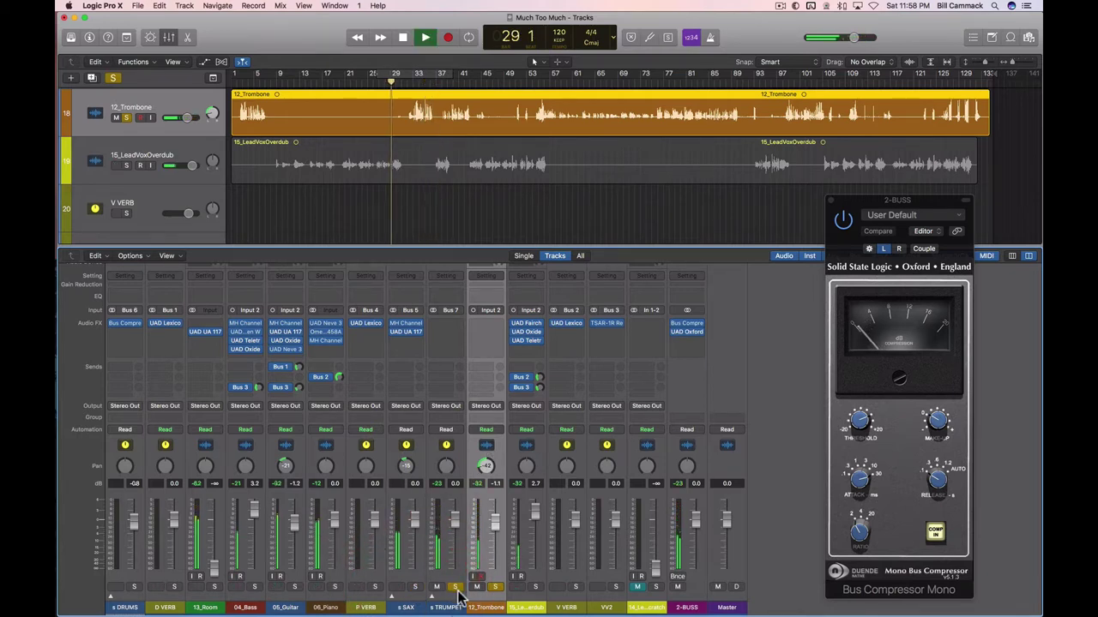